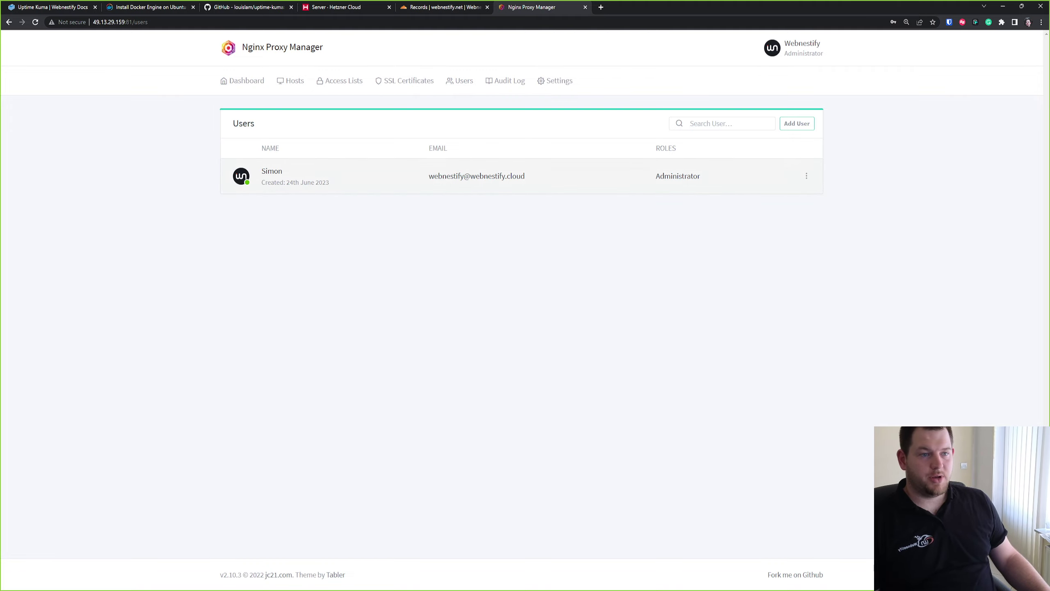
# - Copy the Uptime Kuma Docker Compose file from the Webnestify documentation page
pyautogui.hotkey('ctrl', '1')
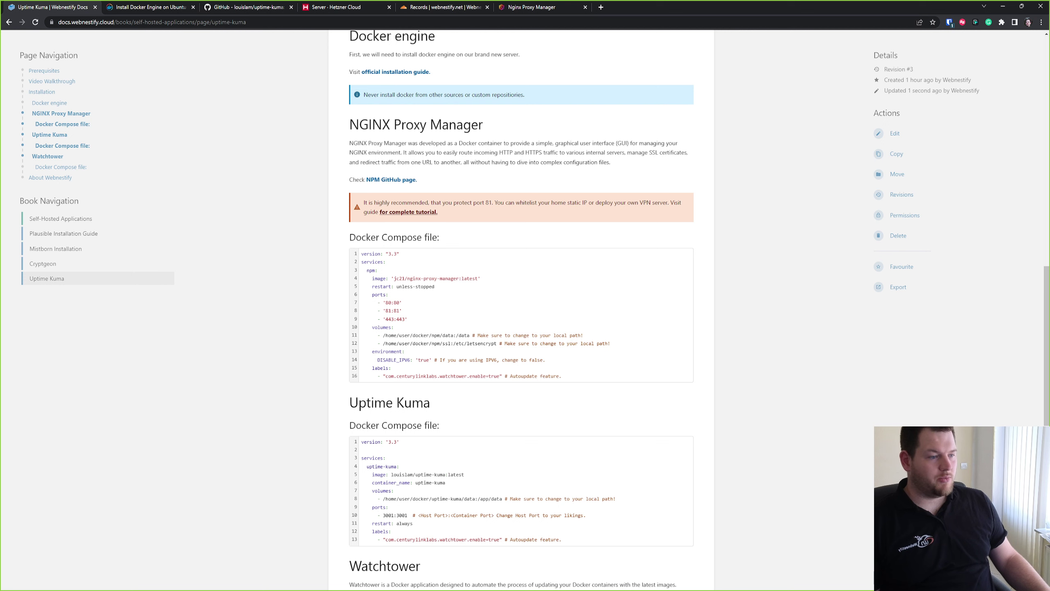
pyautogui.scroll(-2, 521, 314)
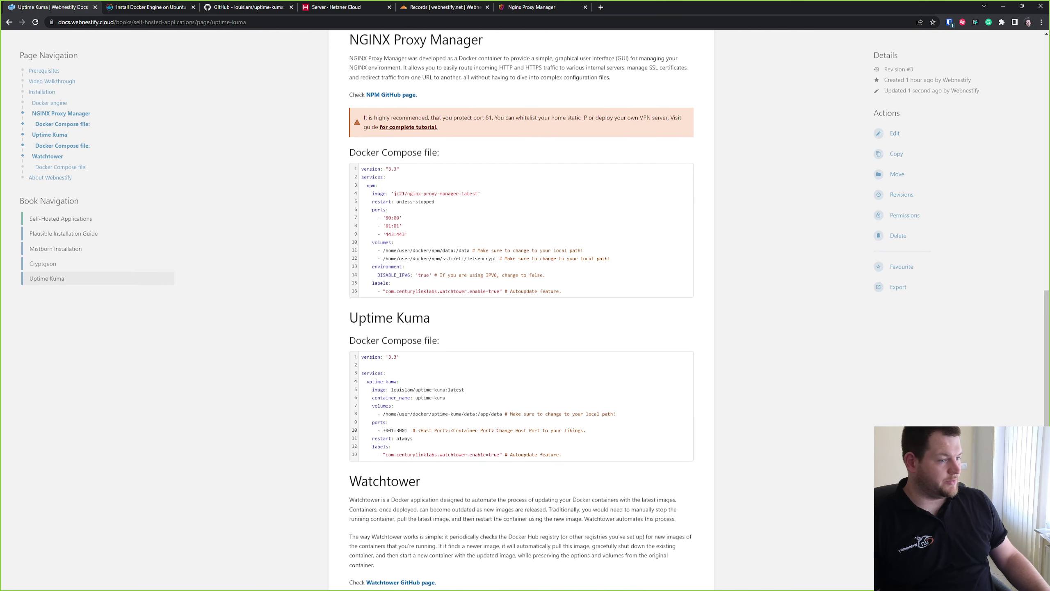
pyautogui.scroll(-2, 521, 363)
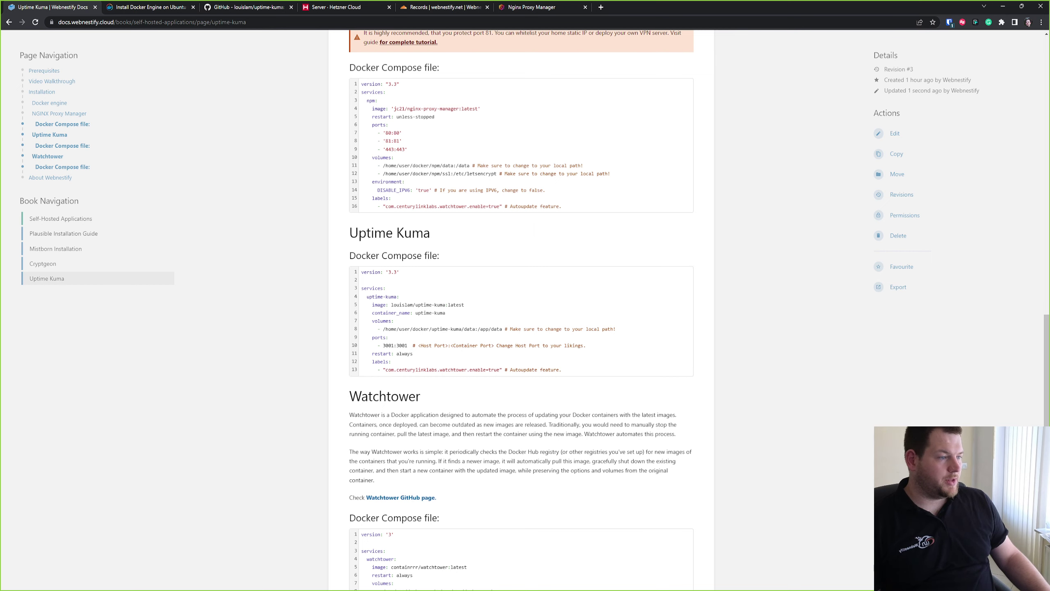
pyautogui.click(686, 272)
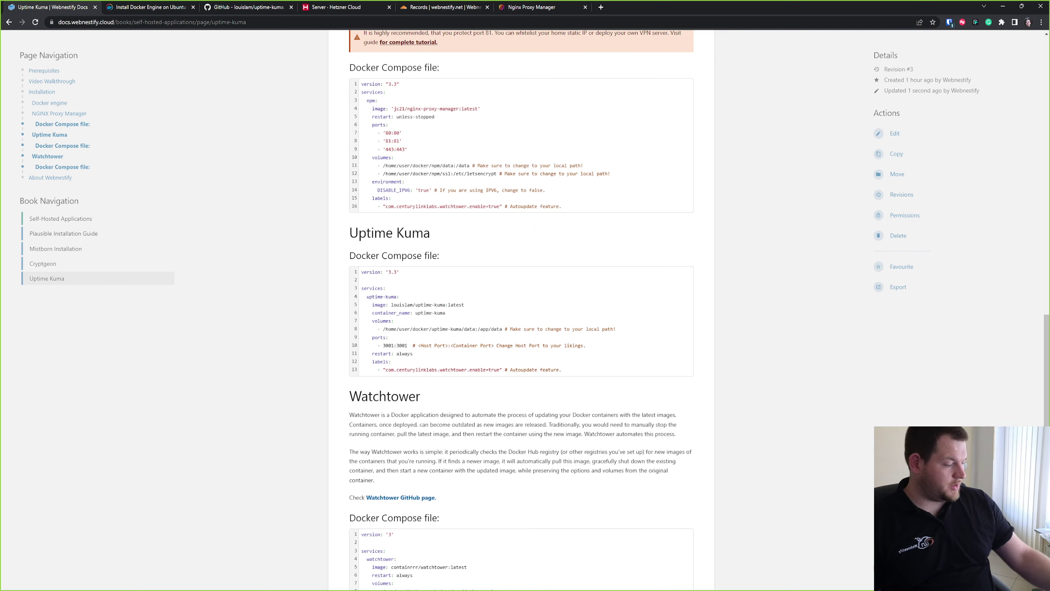
# - Switch to the Termius terminal, change from the npm folder to ~/docker/uptime and list its contents
pyautogui.hotkey('alt', 'Tab')
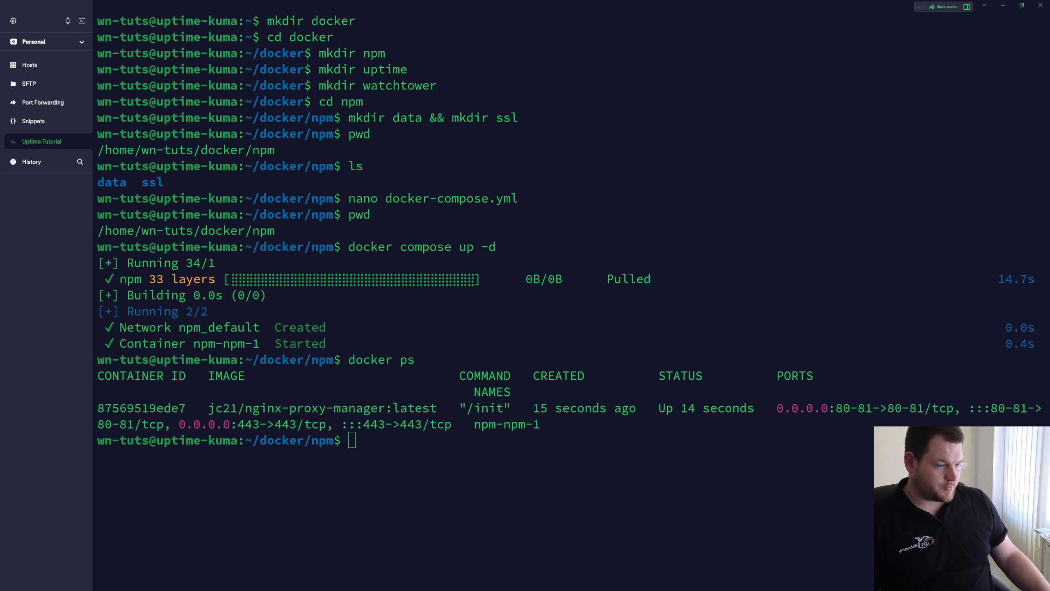
pyautogui.click(569, 482)
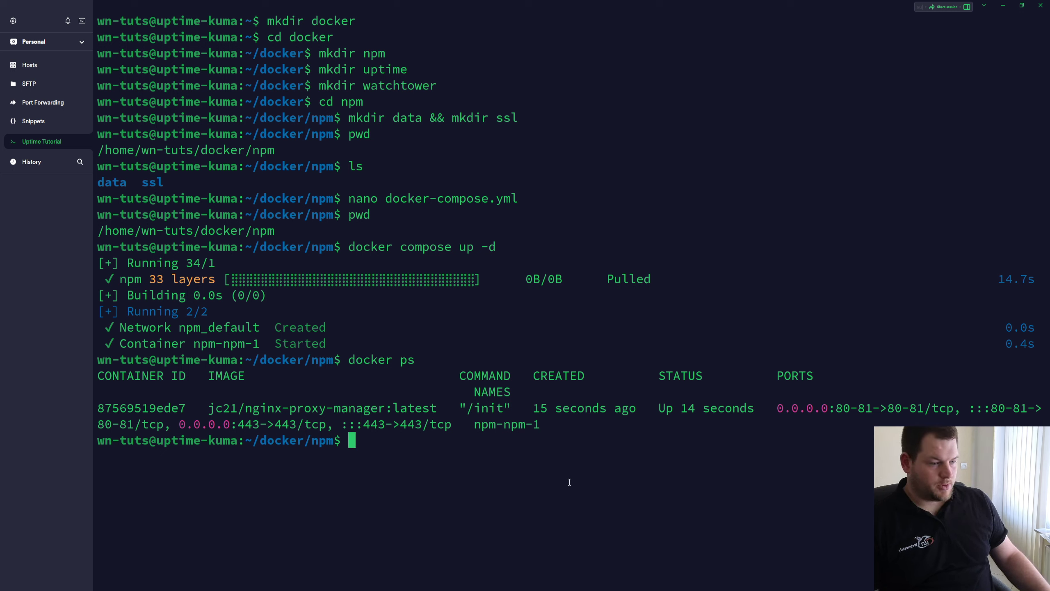
pyautogui.write('cd ..')
pyautogui.press('Return')
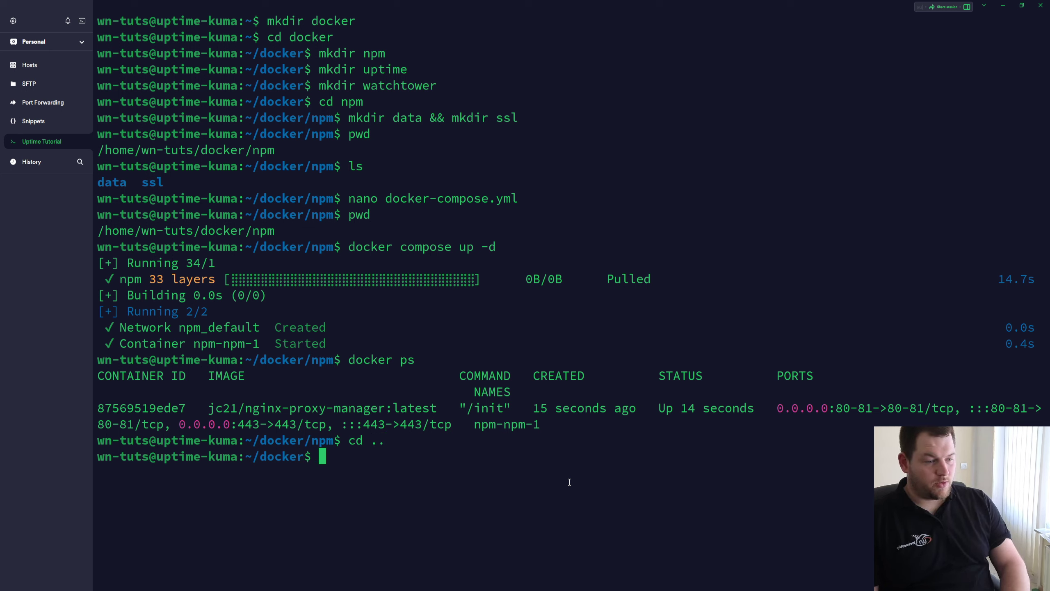
pyautogui.write('c')
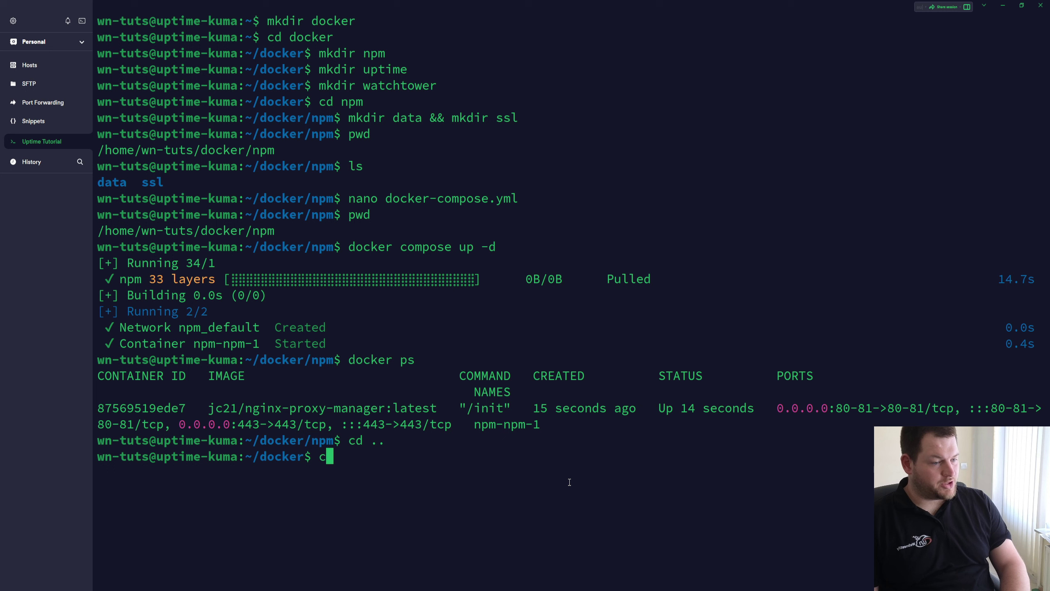
pyautogui.write('d up')
pyautogui.press('Tab')
pyautogui.press('Return')
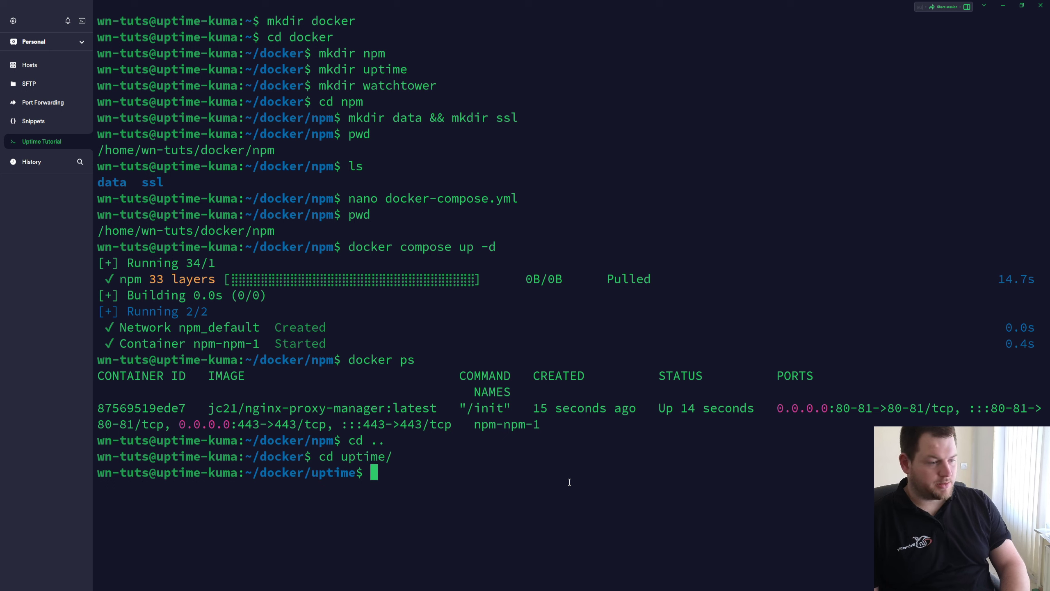
pyautogui.write('ls')
pyautogui.press('Return')
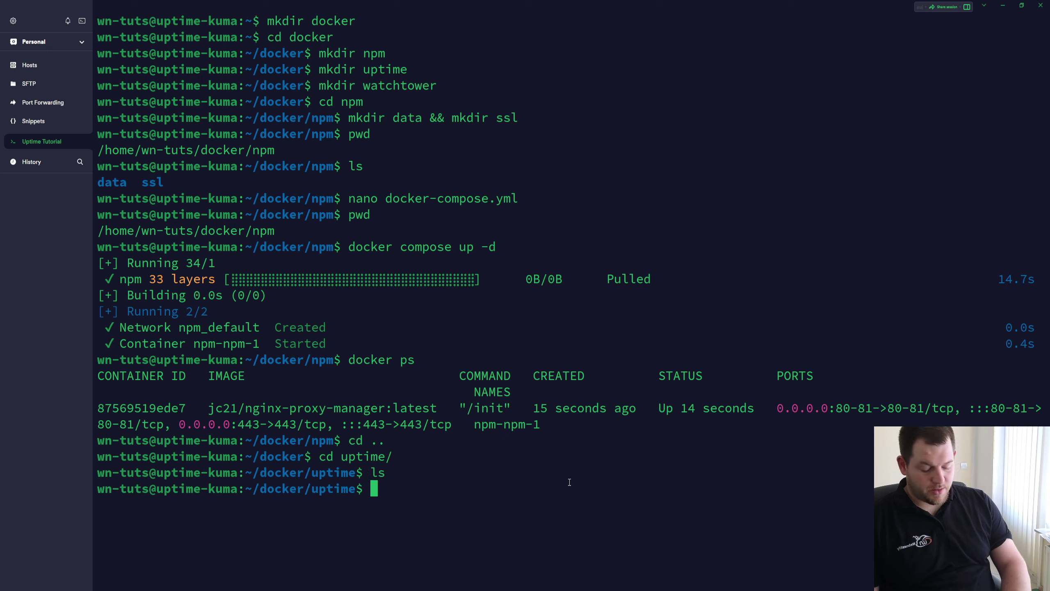
# - Create docker-compose.yml in nano and paste the copied Uptime Kuma compose configuration into it
pyautogui.write('nano do')
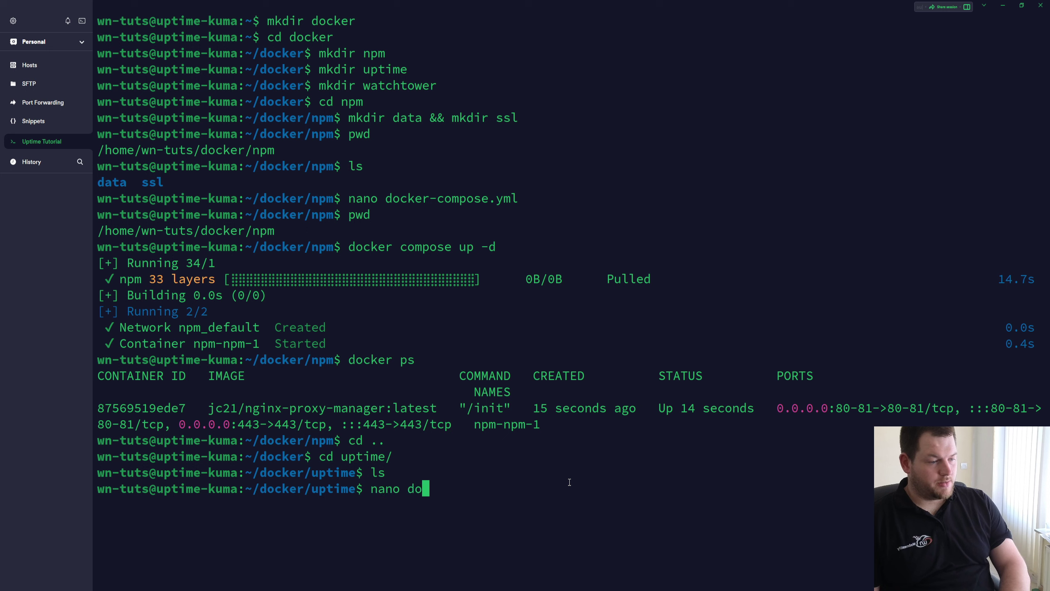
pyautogui.write('cker-compose.yhm')
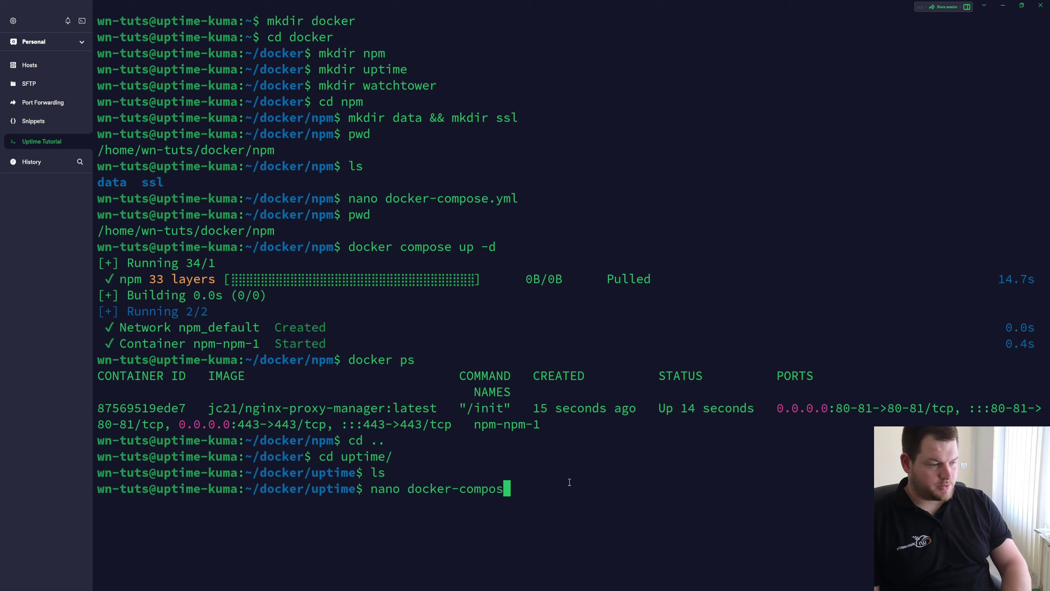
pyautogui.press('BackSpace')
pyautogui.press('BackSpace')
pyautogui.write('ml')
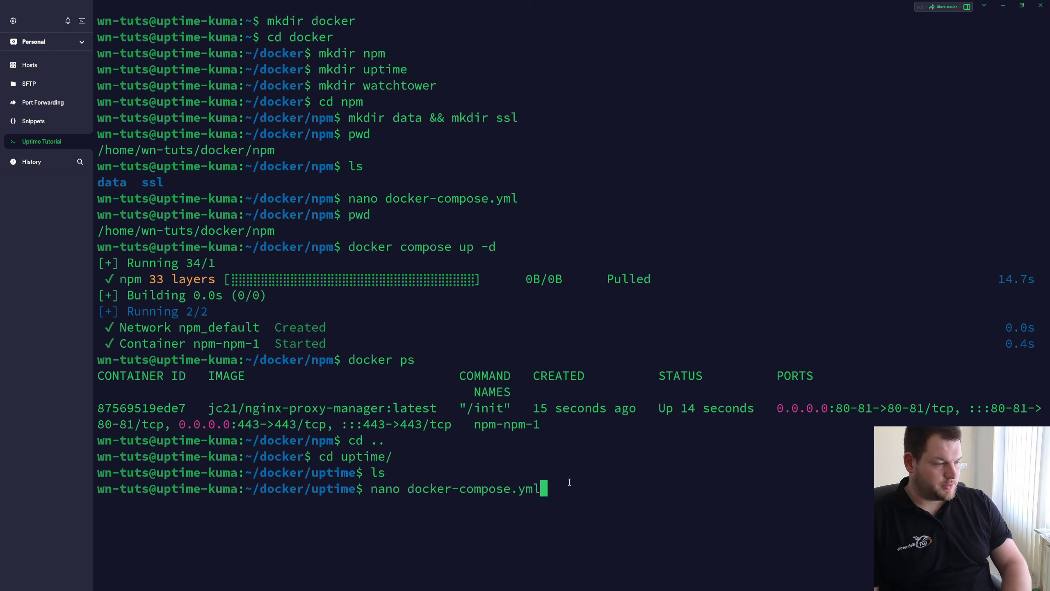
pyautogui.press('Return')
pyautogui.hotkey('ctrl', 'shift', 'v')
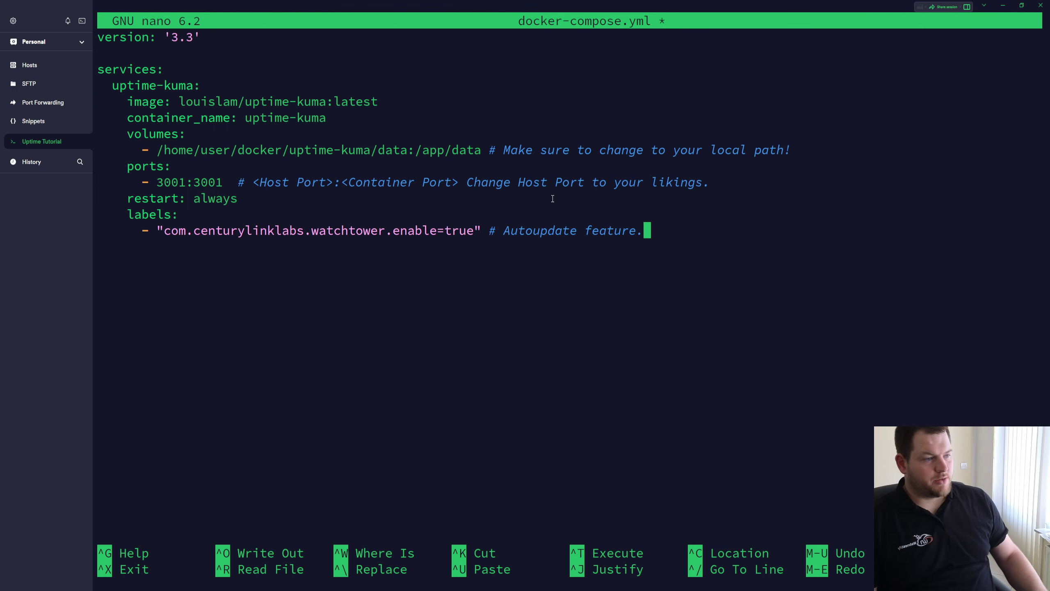
# - Replace the user folder in the data volume's host path with wn-tuts
pyautogui.press('Up')
pyautogui.press('Up')
pyautogui.press('Up')
pyautogui.press('Up')
pyautogui.press('Up')
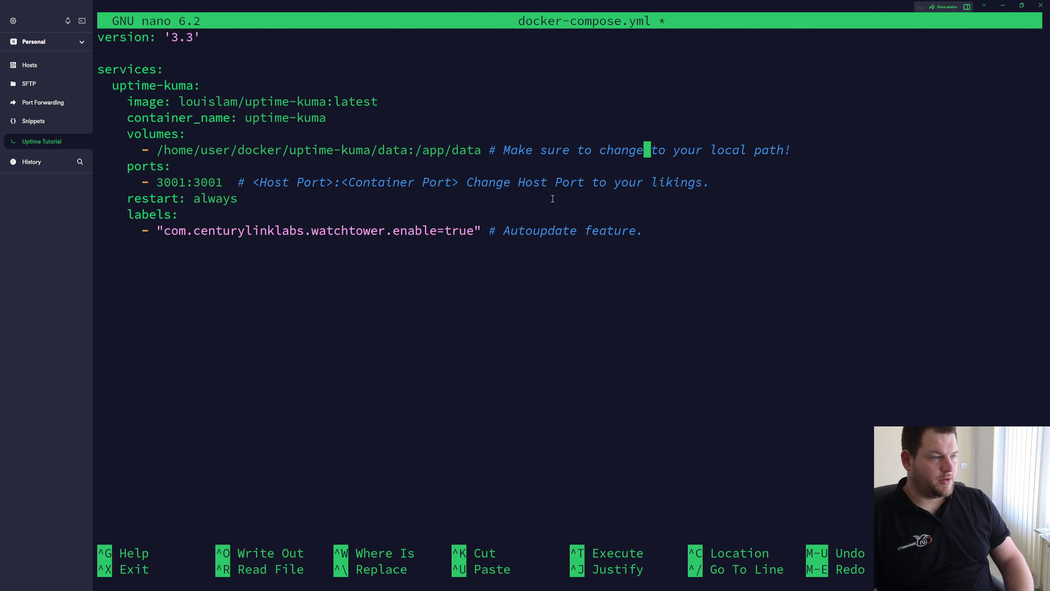
pyautogui.press('Left')
pyautogui.press('Left')
pyautogui.press('Left')
pyautogui.press('Left')
pyautogui.press('Left')
pyautogui.press('Left')
pyautogui.press('Left')
pyautogui.press('Left')
pyautogui.press('Left')
pyautogui.press('Left')
pyautogui.press('Left')
pyautogui.press('Left')
pyautogui.press('Left')
pyautogui.press('Left')
pyautogui.press('Left')
pyautogui.press('Left')
pyautogui.press('Left')
pyautogui.press('Left')
pyautogui.press('Left')
pyautogui.press('Left')
pyautogui.press('Left')
pyautogui.press('Left')
pyautogui.press('Left')
pyautogui.press('Left')
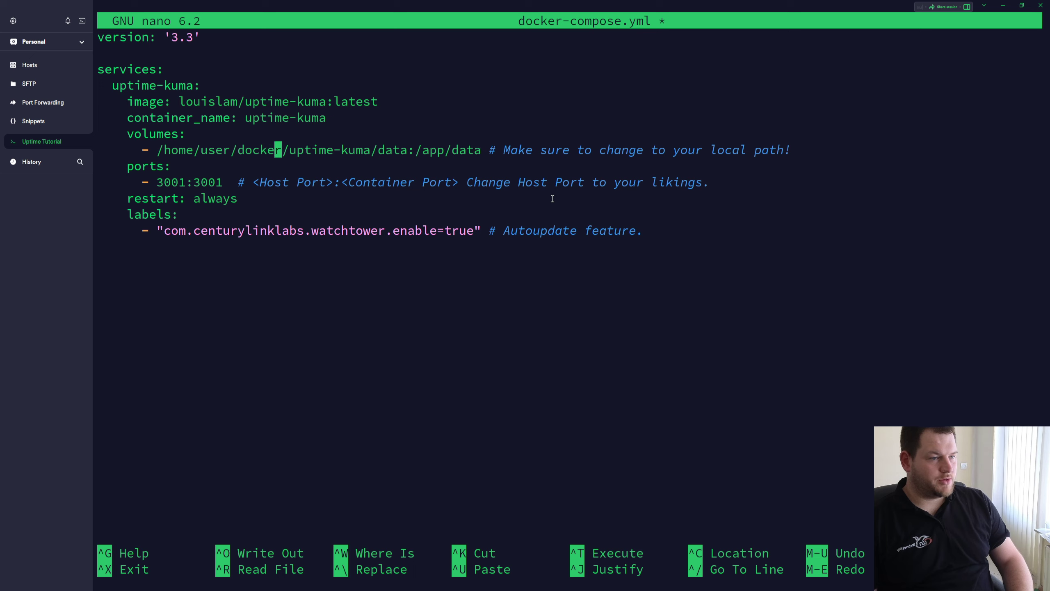
pyautogui.press('Left')
pyautogui.press('BackSpace')
pyautogui.press('BackSpace')
pyautogui.press('BackSpace')
pyautogui.press('BackSpace')
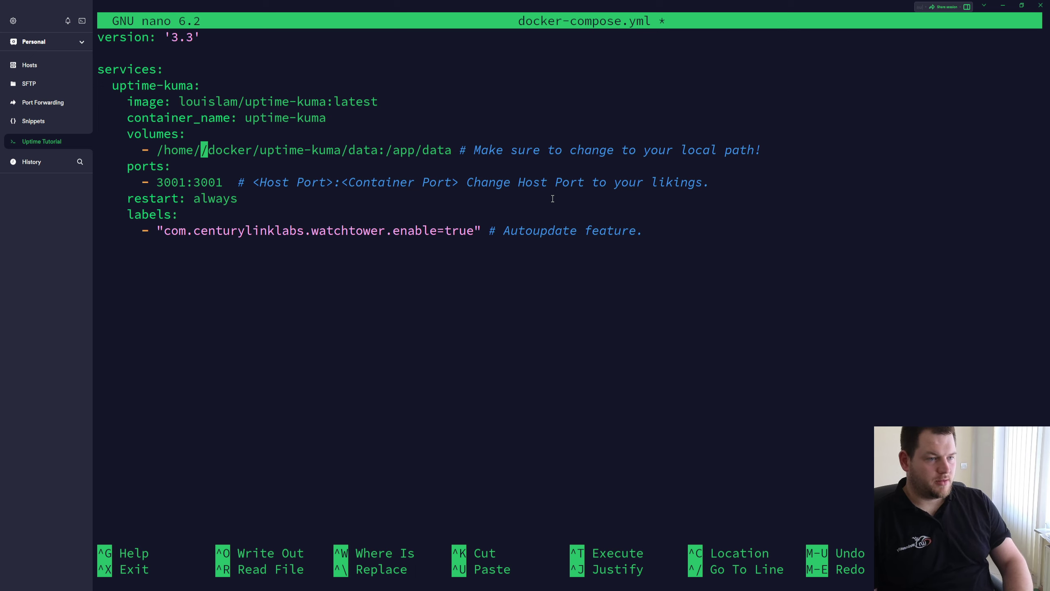
pyautogui.write('wn-tuts')
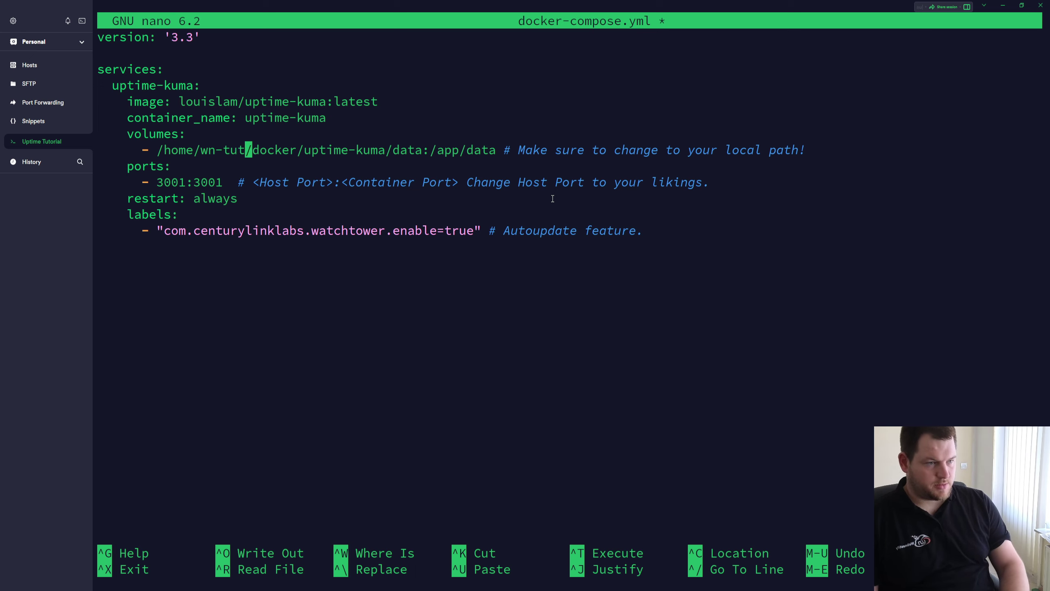
# - Examine the rest of the volume path, the host and container port mapping, and the restart policy in the compose file
pyautogui.press('Right')
pyautogui.press('Right')
pyautogui.press('Right')
pyautogui.press('Right')
pyautogui.press('Right')
pyautogui.press('Right')
pyautogui.press('Down')
pyautogui.press('Down')
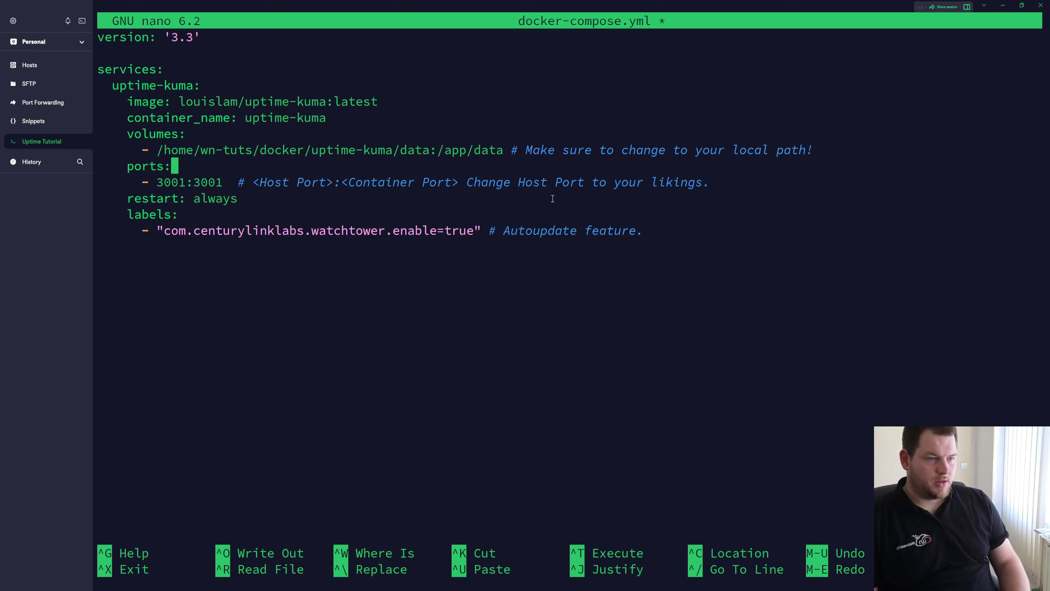
pyautogui.press('Left')
pyautogui.press('Left')
pyautogui.press('Left')
pyautogui.press('Left')
pyautogui.press('Left')
pyautogui.press('Left')
pyautogui.press('Left')
pyautogui.press('Left')
pyautogui.press('Left')
pyautogui.press('Left')
pyautogui.press('Left')
pyautogui.press('Left')
pyautogui.press('Left')
pyautogui.press('Left')
pyautogui.press('Left')
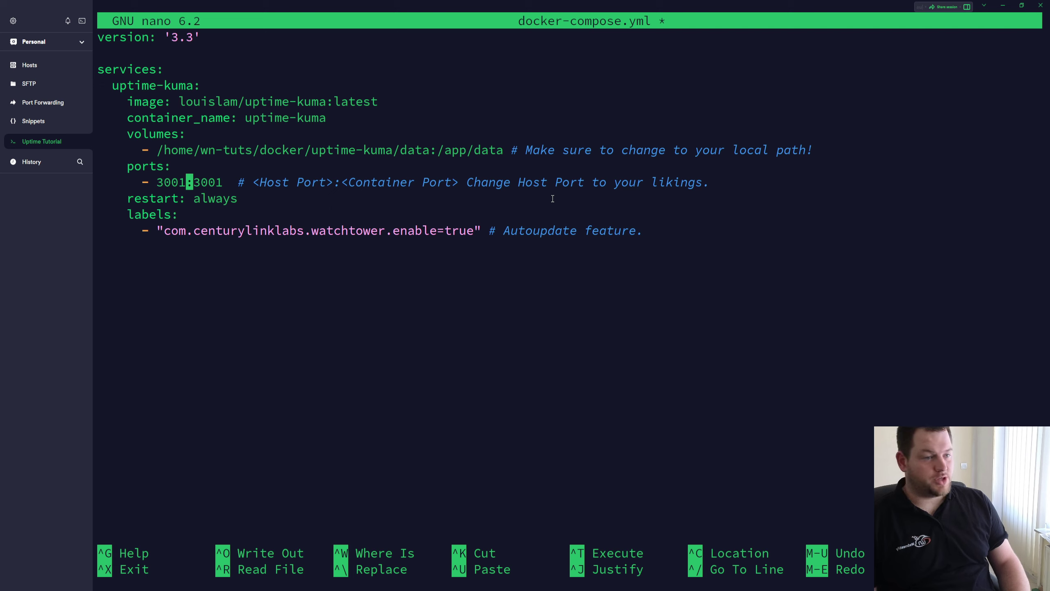
pyautogui.press('Down')
pyautogui.press('Down')
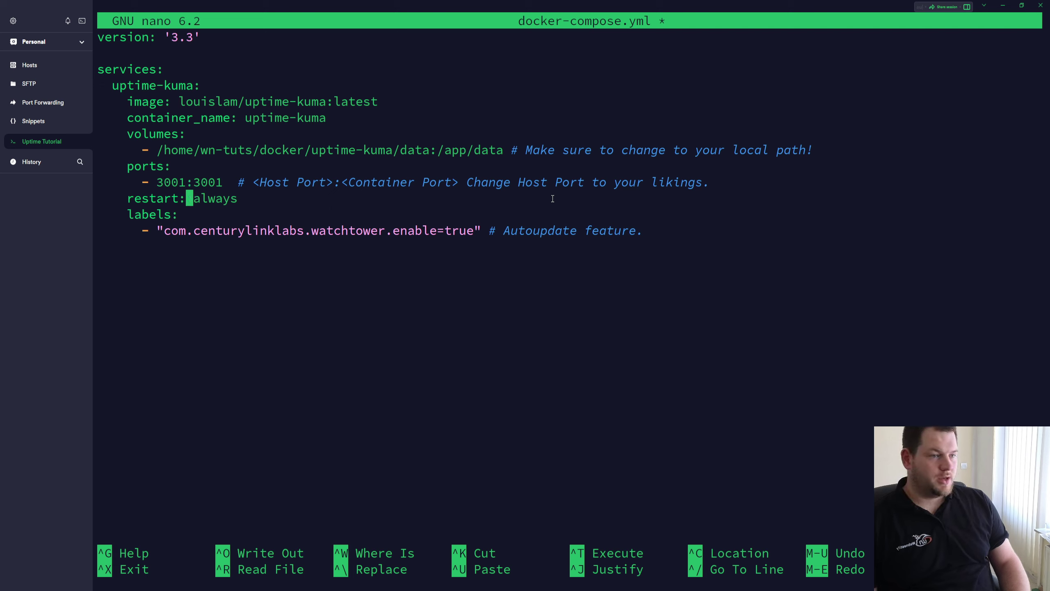
# - Save docker-compose.yml and exit nano, discarding the stray line join made after saving
pyautogui.hotkey('ctrl', 'o')
pyautogui.press('Return')
pyautogui.press('Delete')
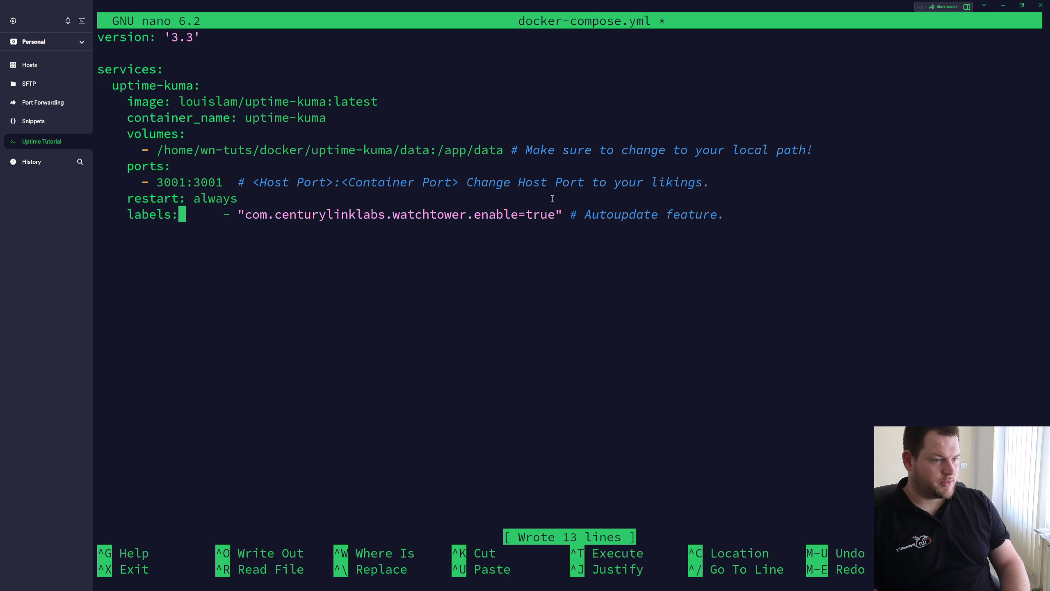
pyautogui.hotkey('ctrl', 'x')
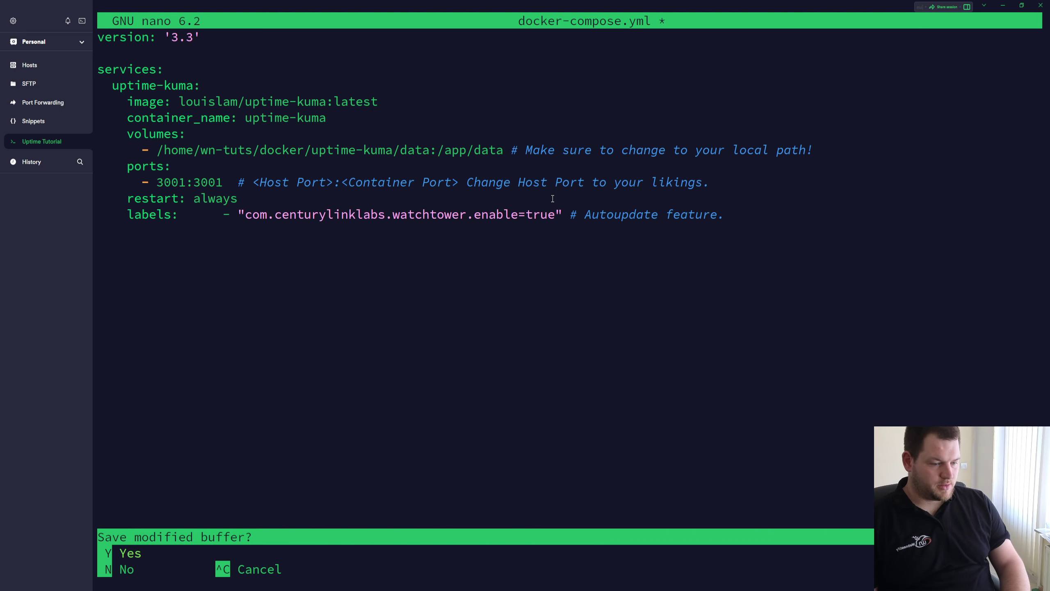
pyautogui.press('y')
pyautogui.press('Return')
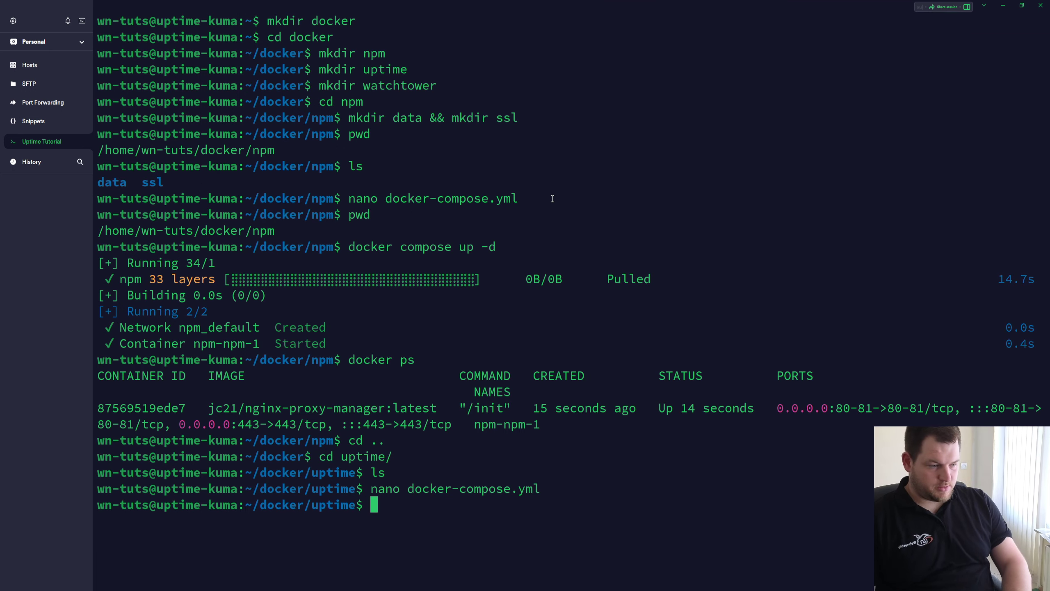
# - Print docker-compose.yml to check its contents, and create a data directory in the uptime folder
pyautogui.write('cat docker-compose.yml')
pyautogui.press('Return')
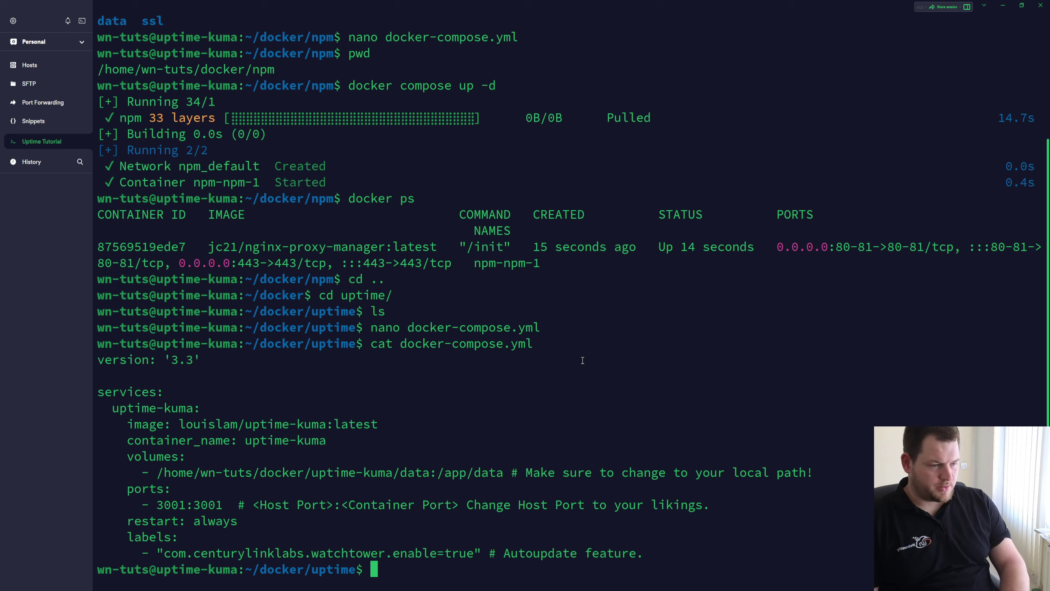
pyautogui.write('mkdir data')
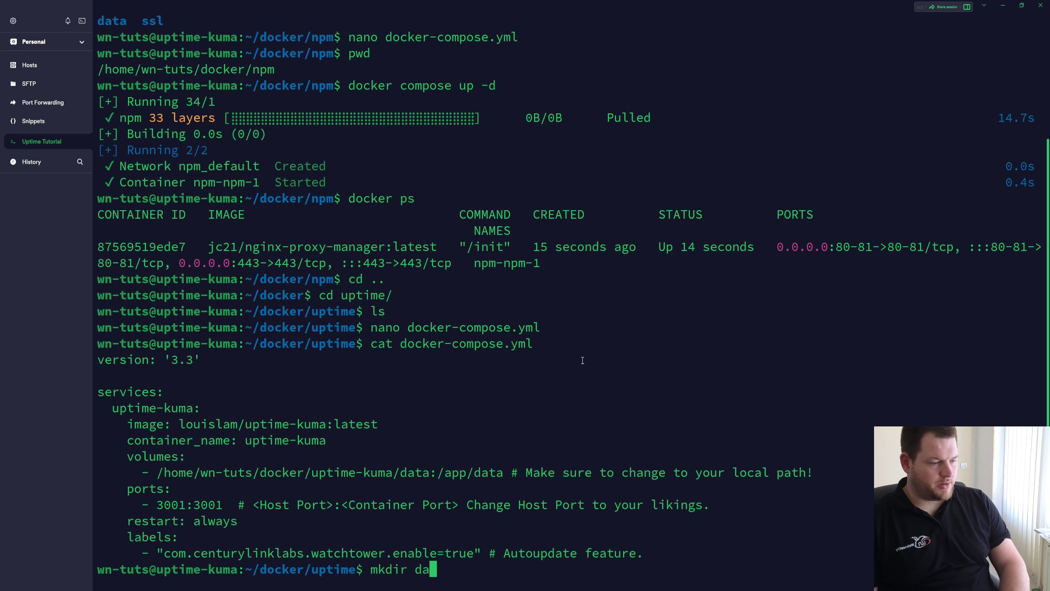
pyautogui.press('Return')
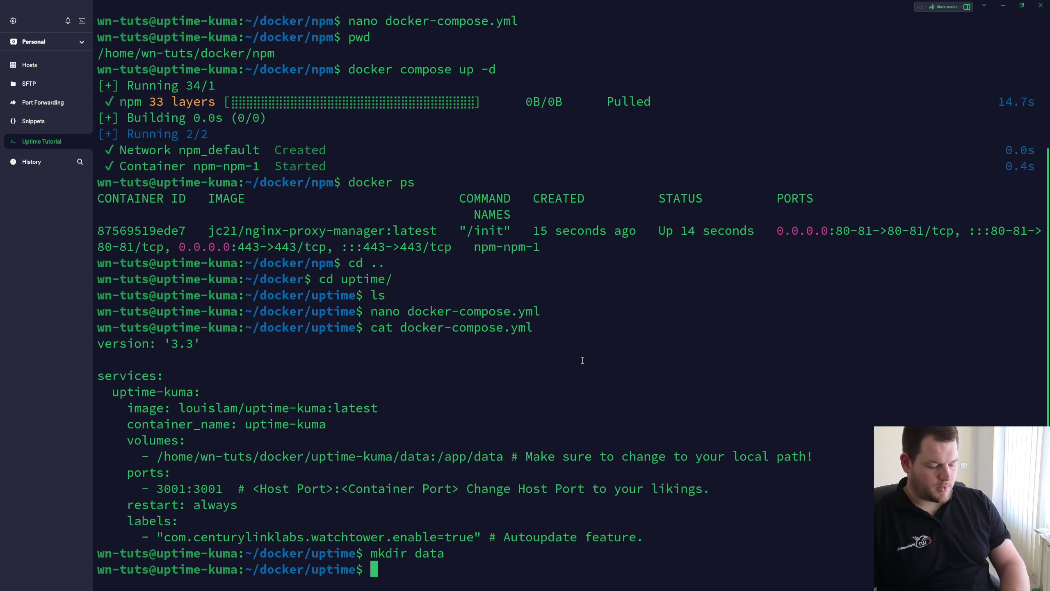
# - Start the Uptime Kuma container in detached mode with docker compose up -d
pyautogui.write('d')
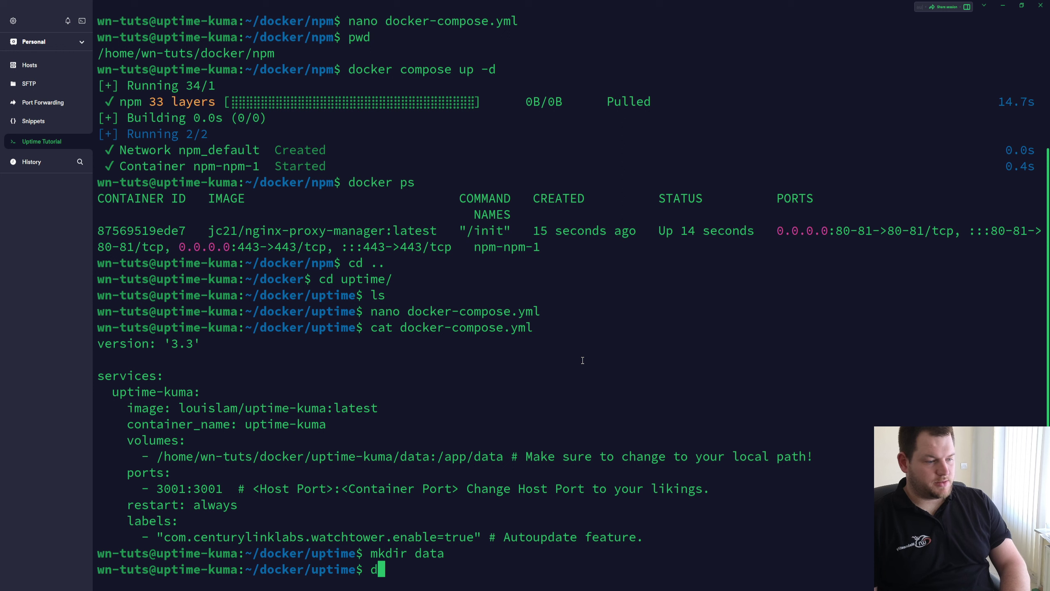
pyautogui.write('ocker compose up')
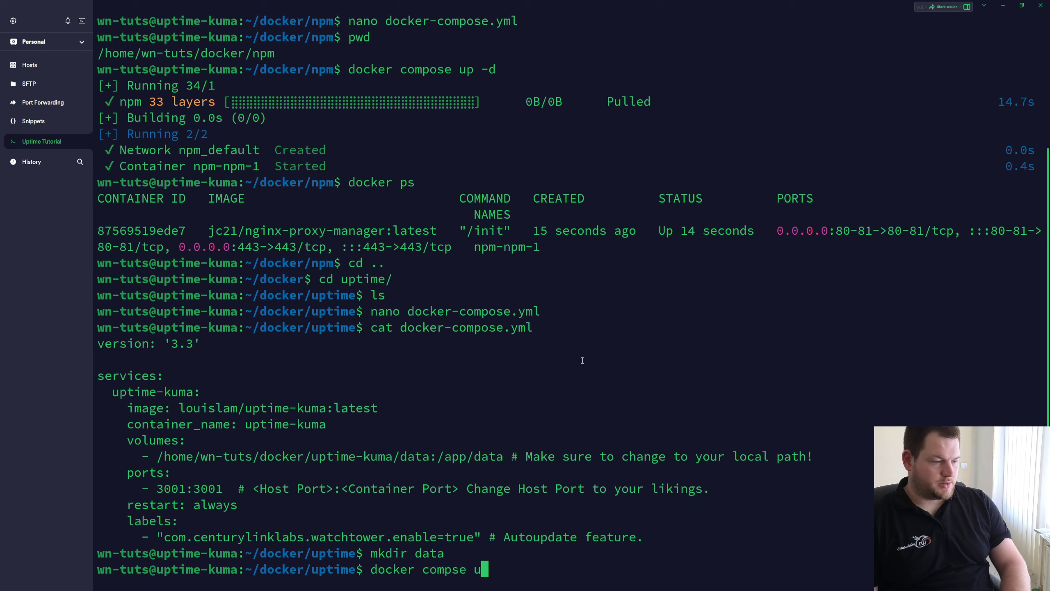
pyautogui.press('BackSpace')
pyautogui.press('BackSpace')
pyautogui.press('BackSpace')
pyautogui.press('BackSpace')
pyautogui.press('BackSpace')
pyautogui.press('BackSpace')
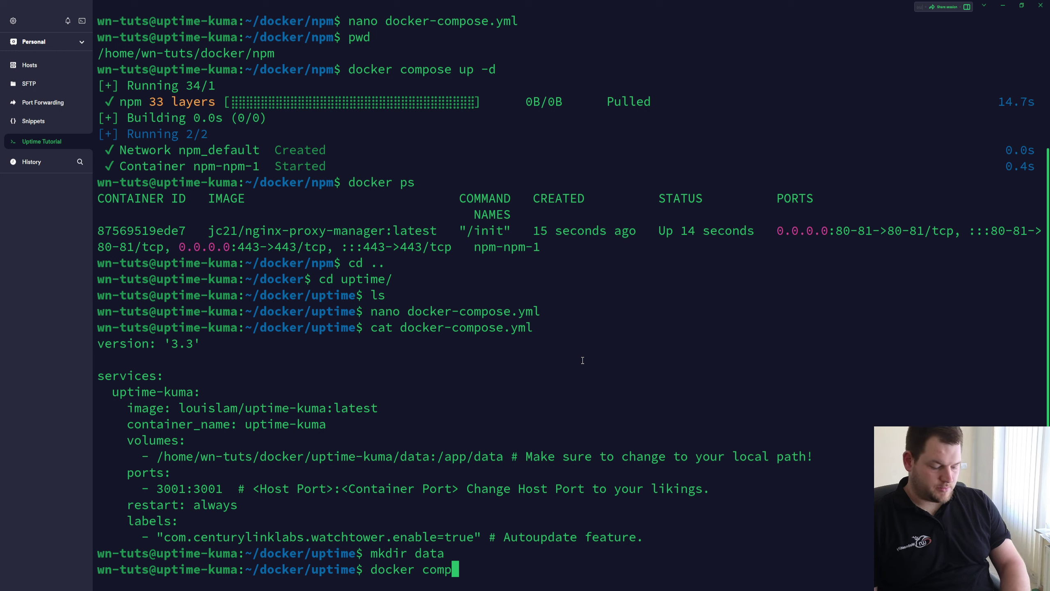
pyautogui.write('ose up ')
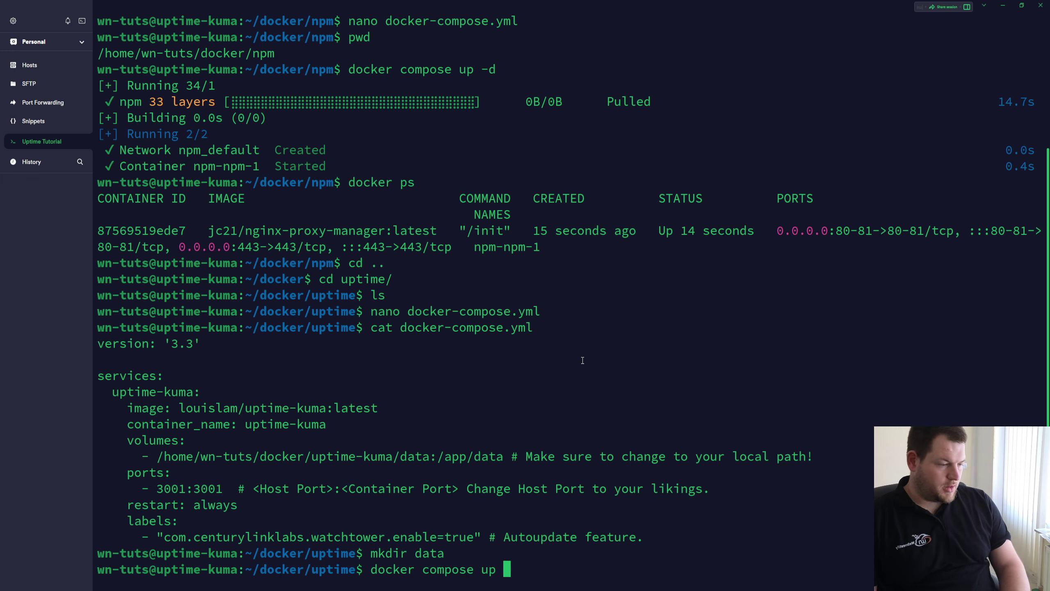
pyautogui.write('-d')
pyautogui.press('Return')
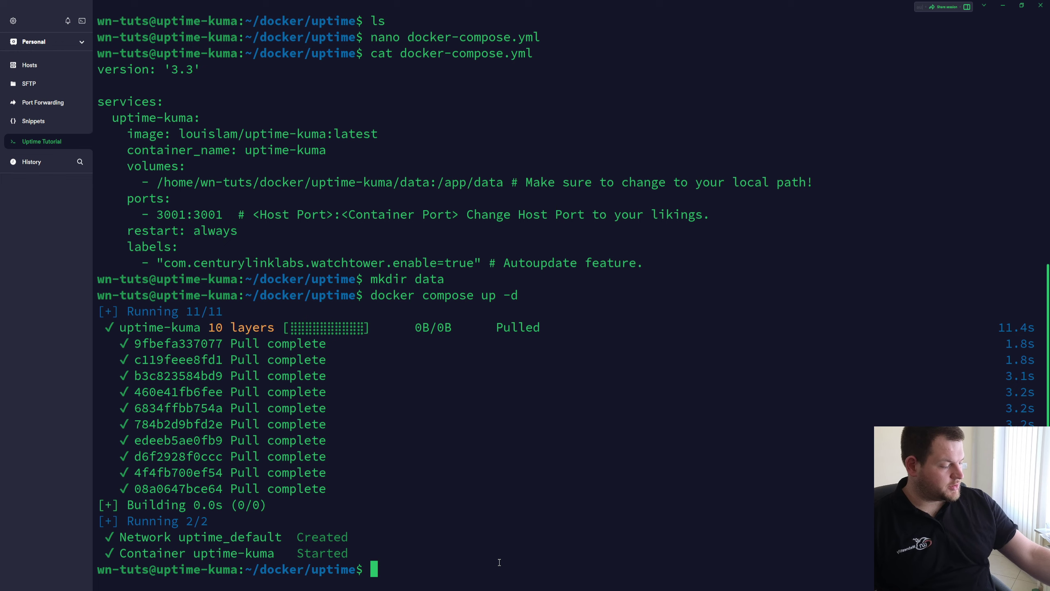
# - Switch to the browser and view the README in the Uptime Kuma GitHub repository
pyautogui.hotkey('alt', 'Tab')
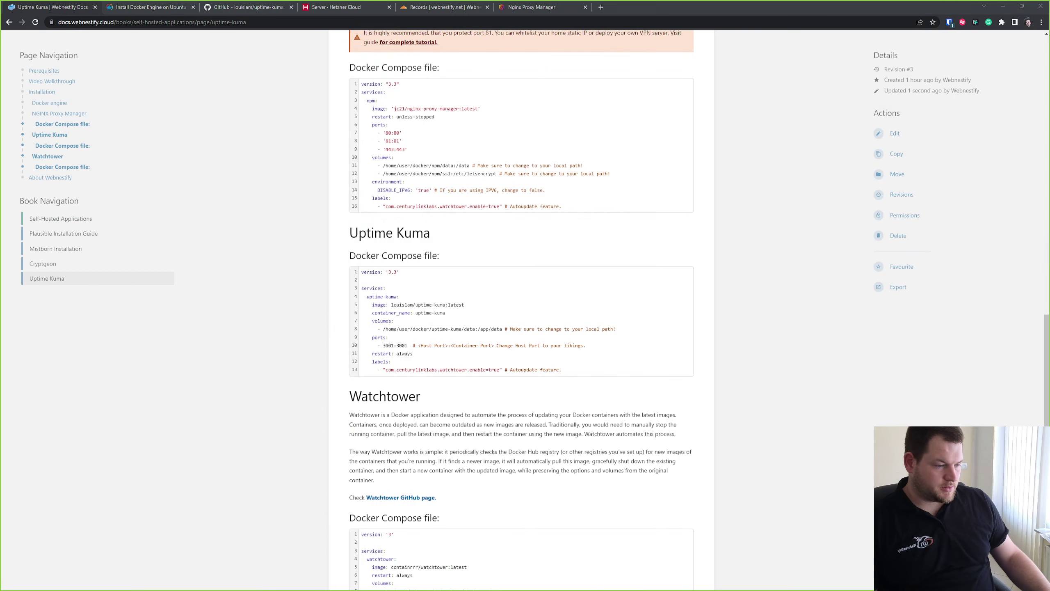
pyautogui.scroll(2, 521, 310)
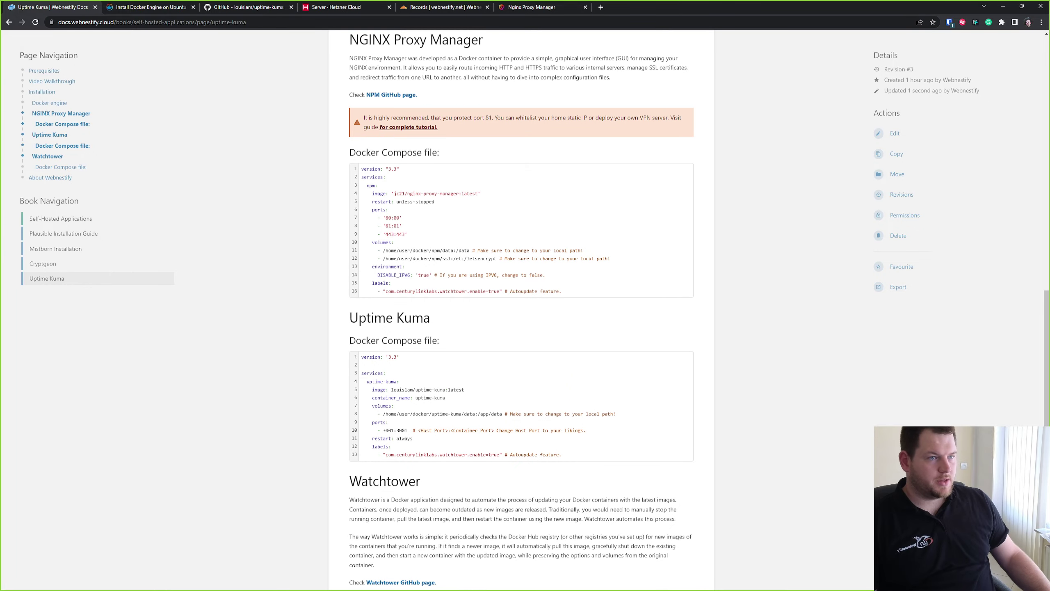
pyautogui.hotkey('ctrl', '3')
pyautogui.scroll(-10, 525, 310)
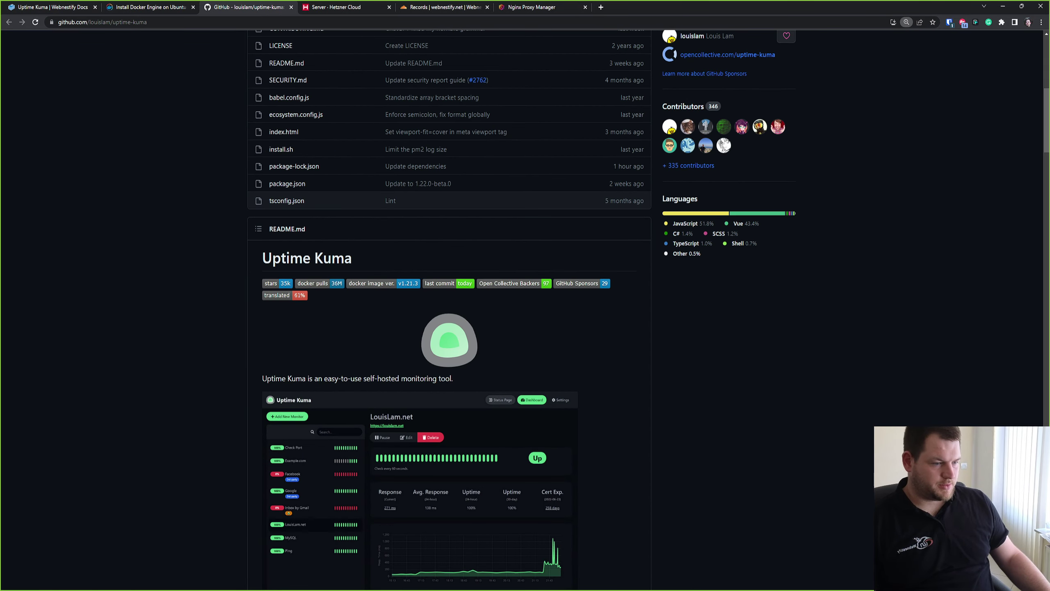
# - Examine the features and the Docker and non-Docker installation instructions in the Uptime Kuma README
pyautogui.scroll(-12, 449, 310)
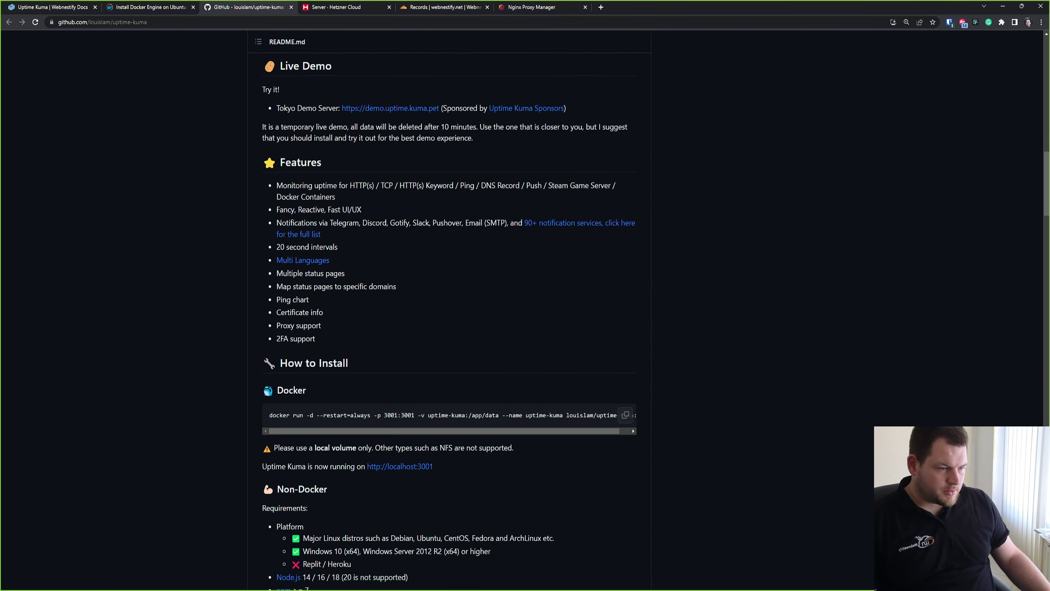
pyautogui.scroll(-4, 455, 414)
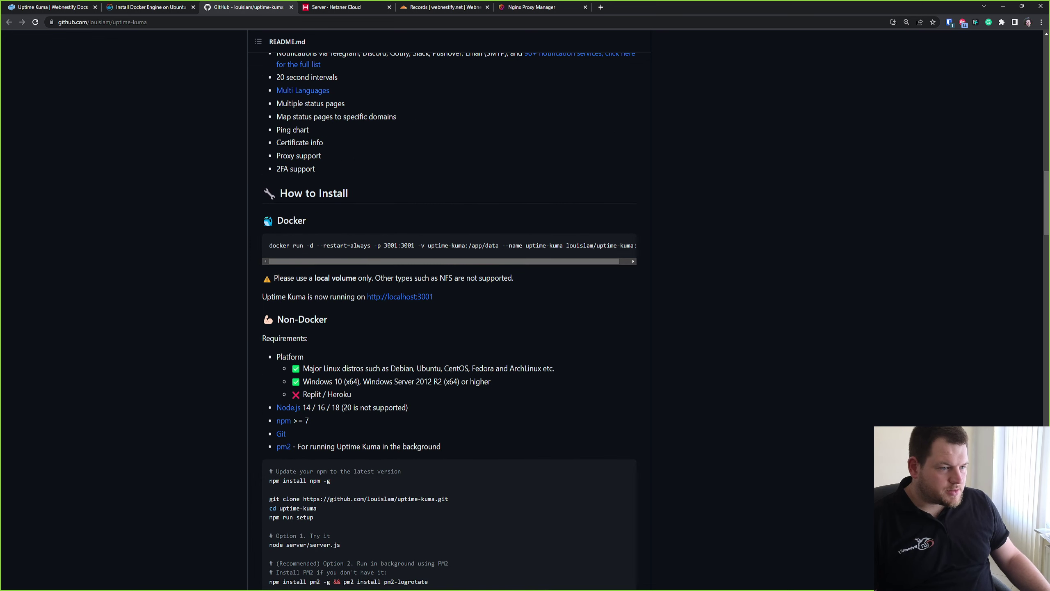
pyautogui.scroll(-5, 449, 331)
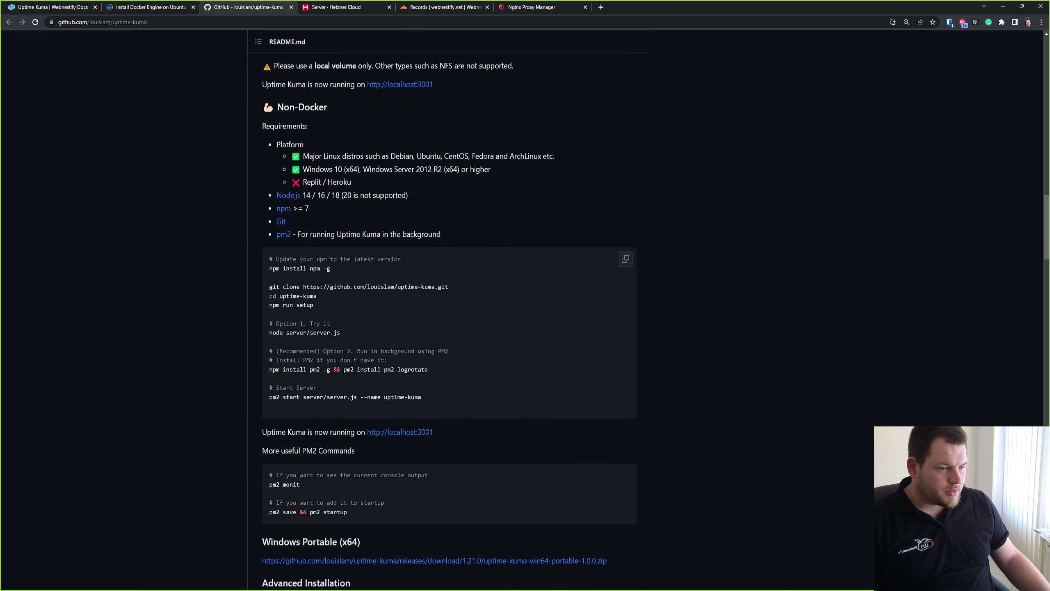
pyautogui.scroll(20, 440, 322)
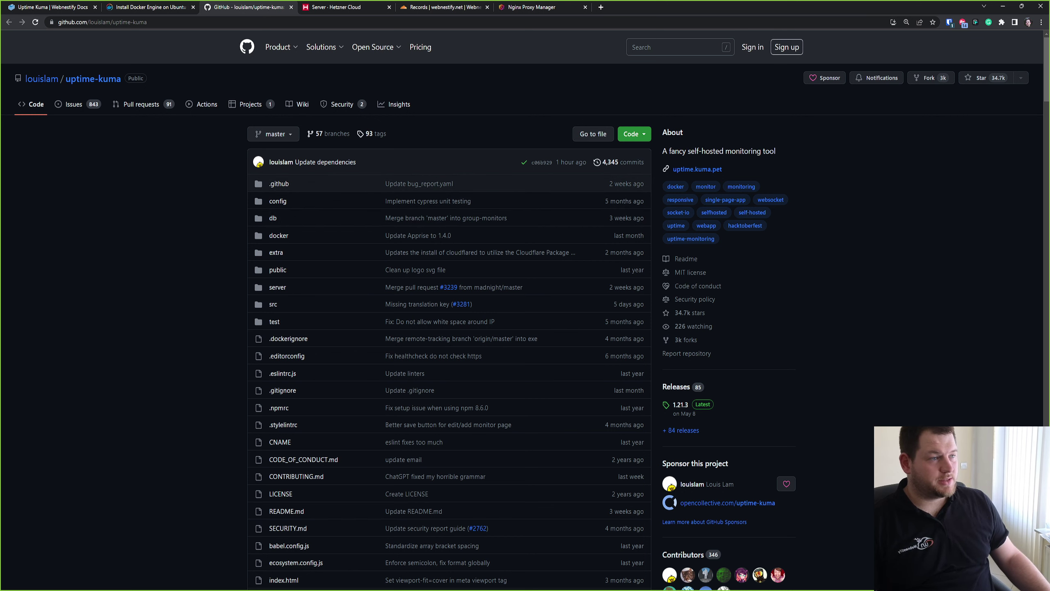
# - Switch to Nginx Proxy Manager, open the SSL certificates page and copy the server's IP address from the page URL
pyautogui.click(532, 7)
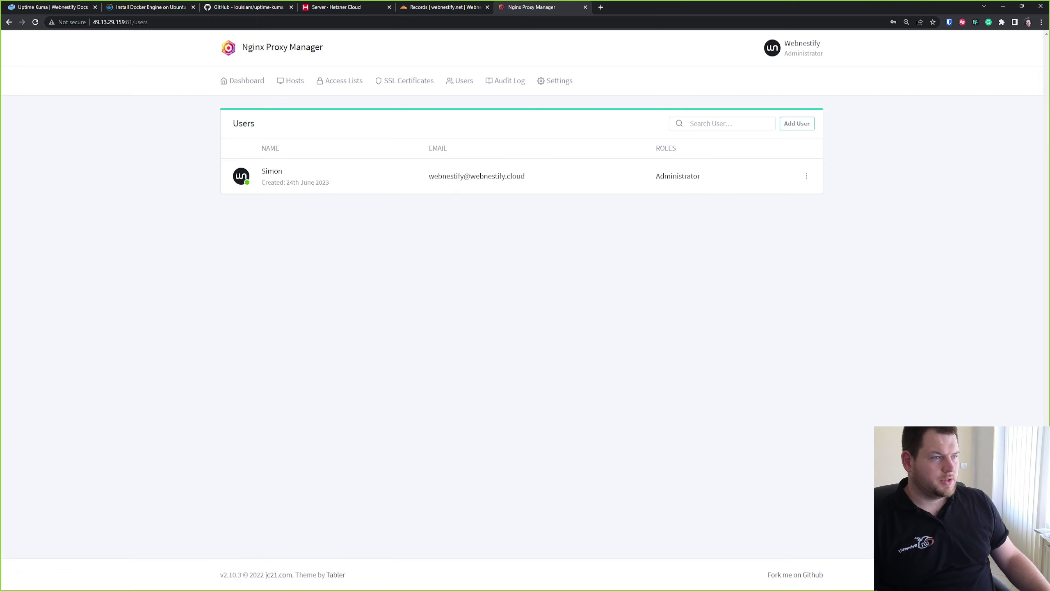
pyautogui.click(404, 81)
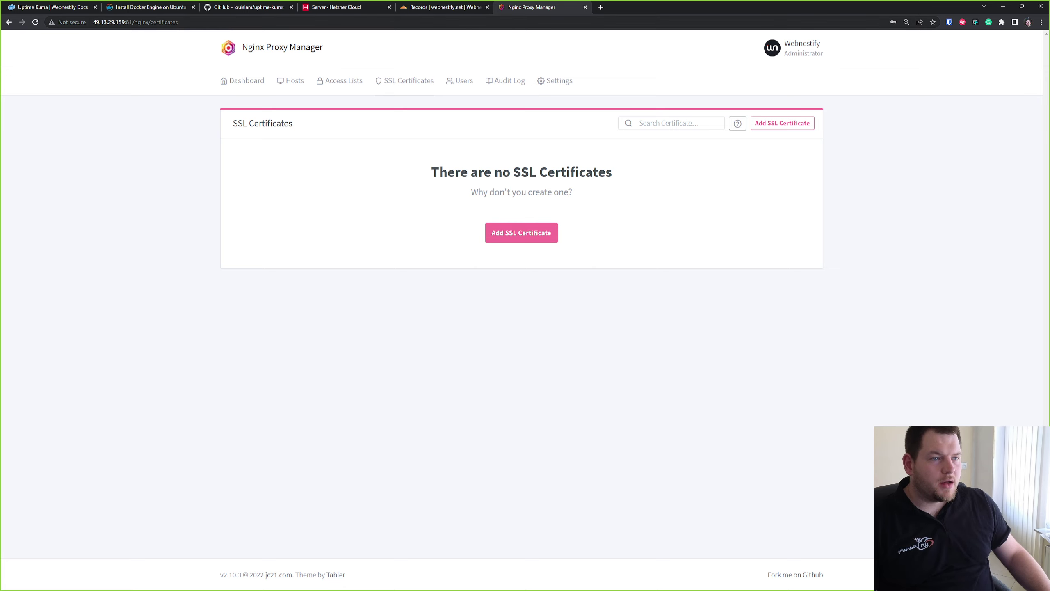
pyautogui.click(126, 22)
pyautogui.click(125, 22)
pyautogui.moveTo(125, 22); pyautogui.dragTo(93, 22)
pyautogui.hotkey('ctrl', 'c')
# - Switch to Cloudflare and fill in a new A record for webnestify.net named uptime with the IPv4 address 49.13.29.159
pyautogui.click(444, 7)
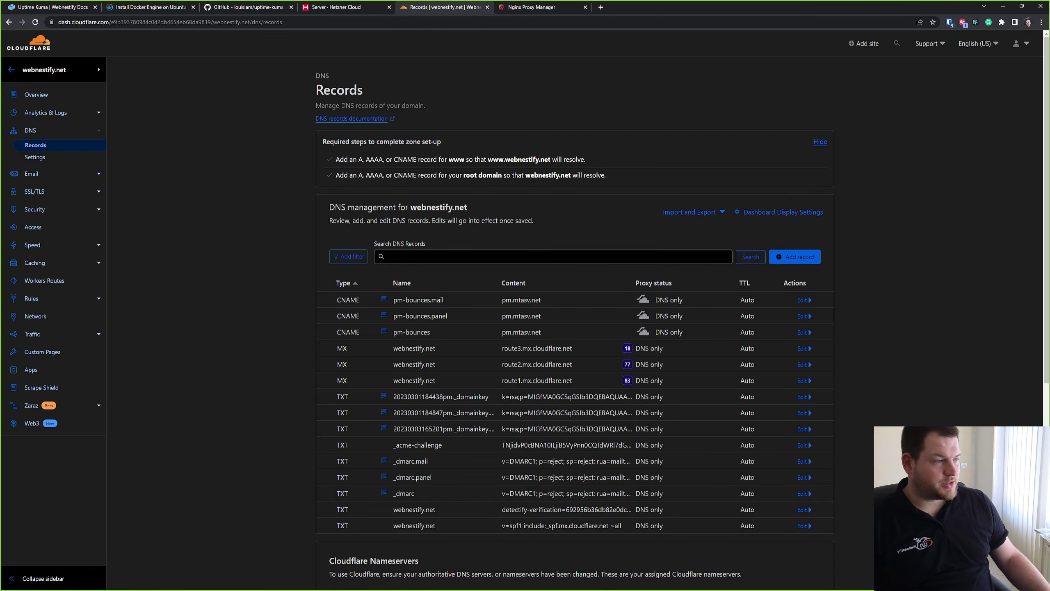
pyautogui.click(794, 256)
pyautogui.click(360, 312)
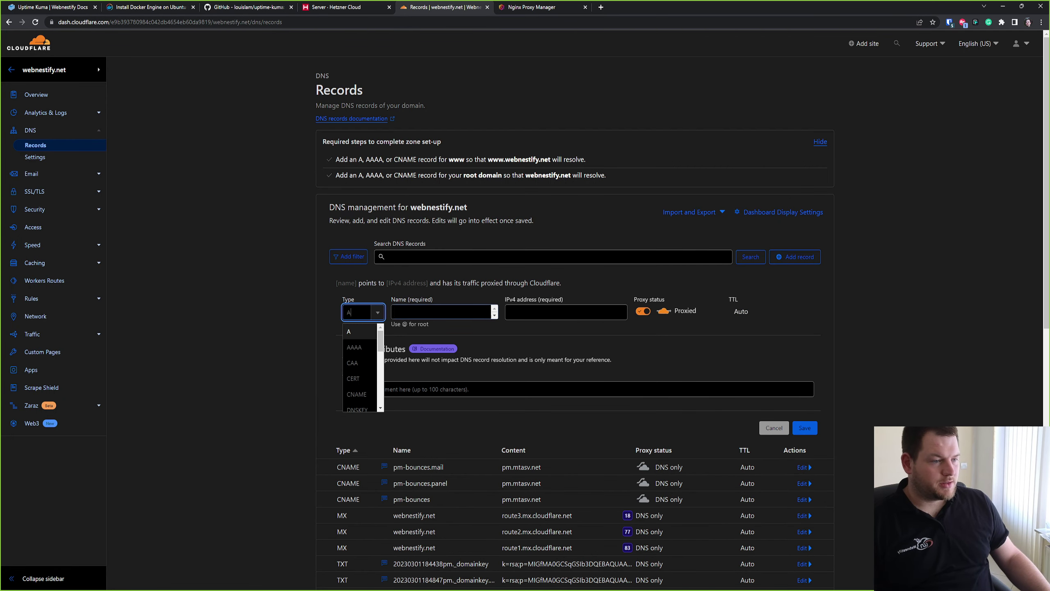
pyautogui.click(440, 311)
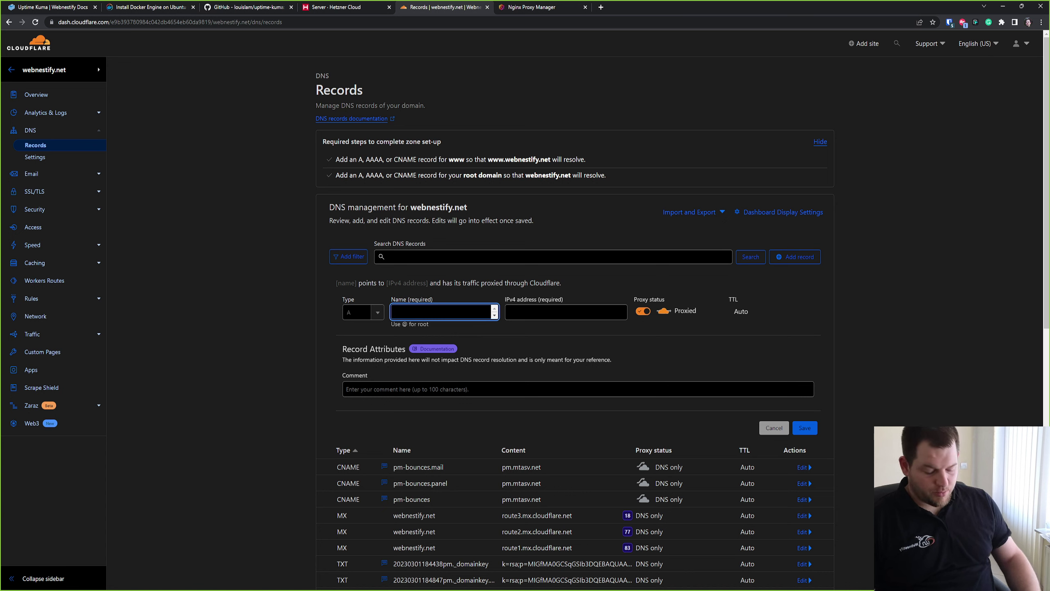
pyautogui.write('uptime')
pyautogui.press('Tab')
pyautogui.hotkey('ctrl', 'v')
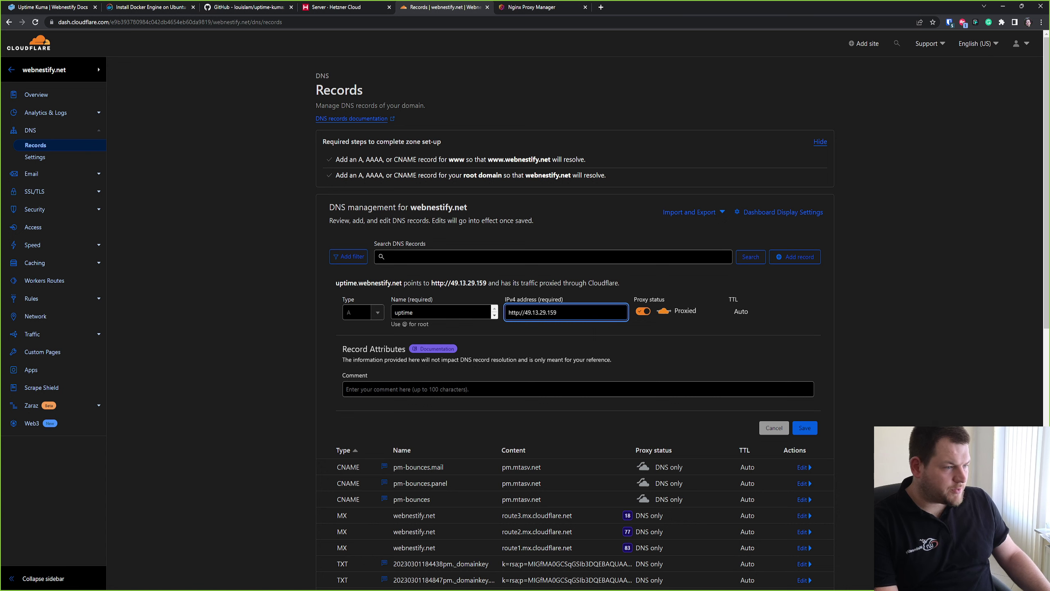
pyautogui.moveTo(525, 312); pyautogui.dragTo(508, 312)
pyautogui.press('BackSpace')
# - Set the uptime record to DNS only, add the comment "uptime kuma" and save the record
pyautogui.click(643, 311)
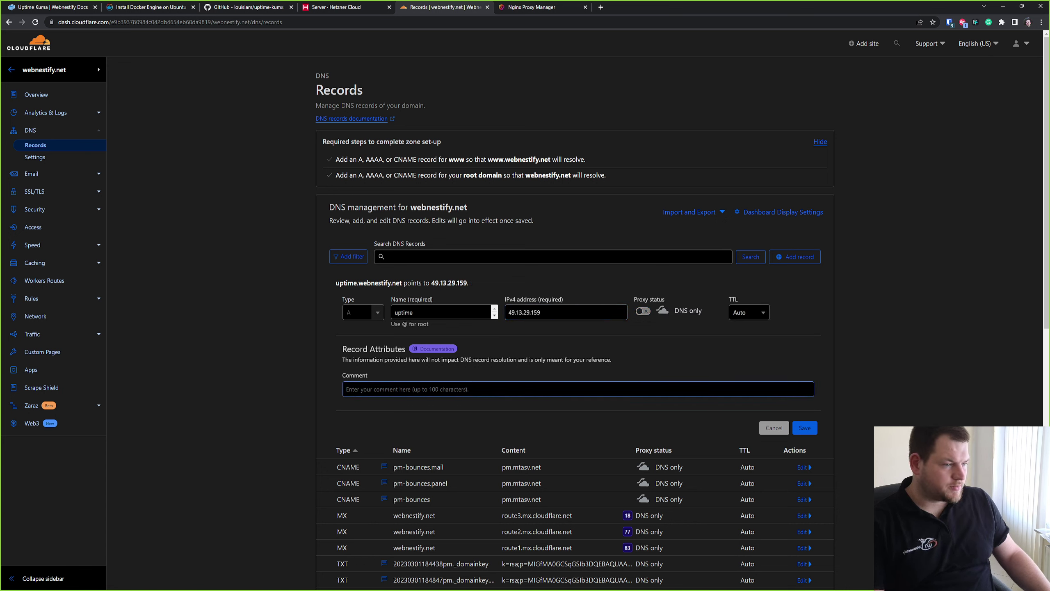
pyautogui.click(455, 389)
pyautogui.write('uptime kuma')
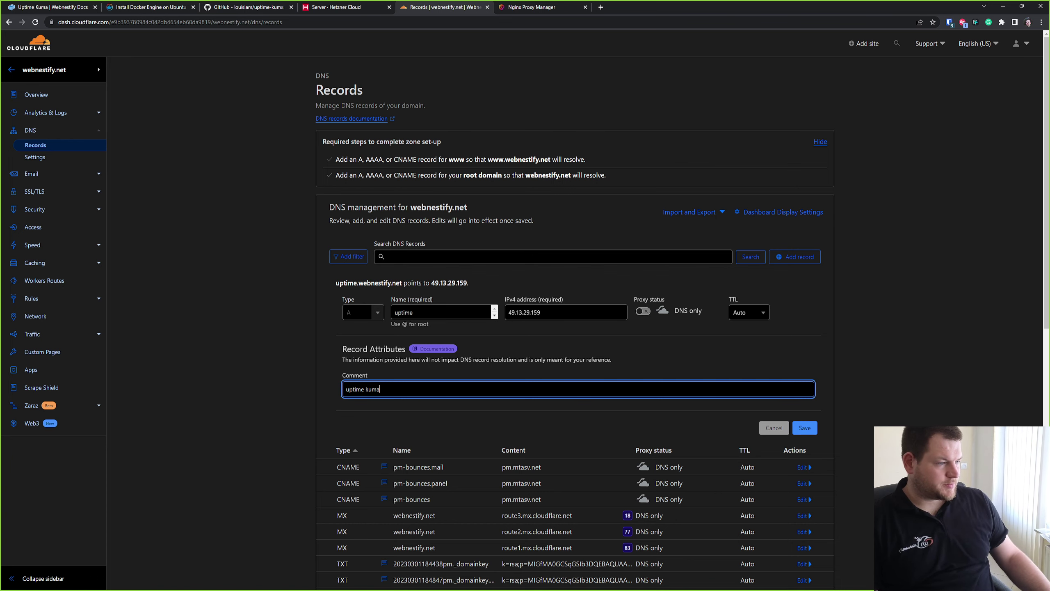
pyautogui.press('Return')
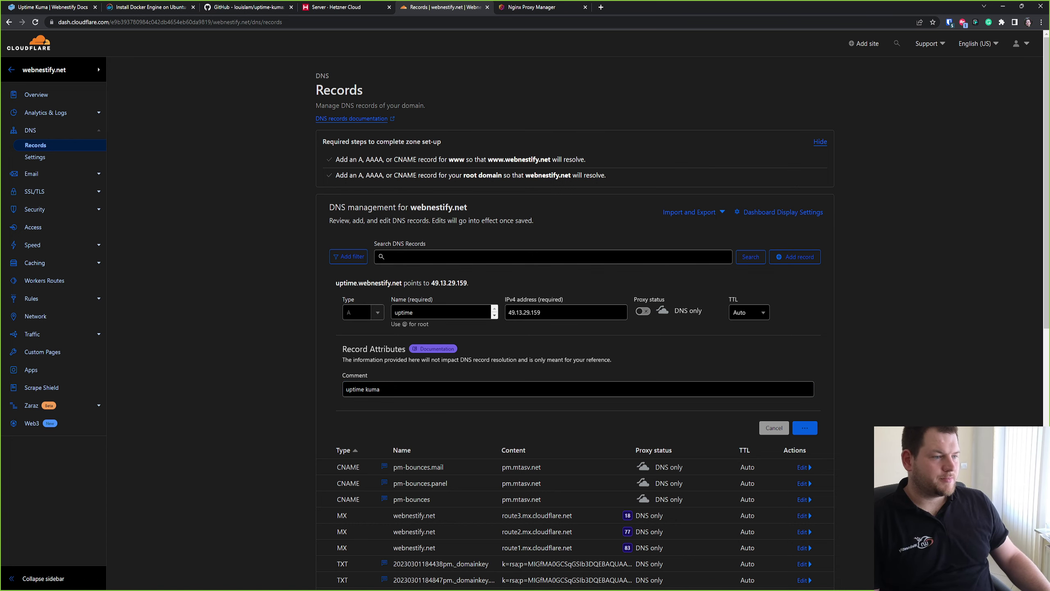
# - Switch to Nginx Proxy Manager and start a Let's Encrypt certificate for the domain uptime.webnestify.net
pyautogui.hotkey('ctrl', 'Tab')
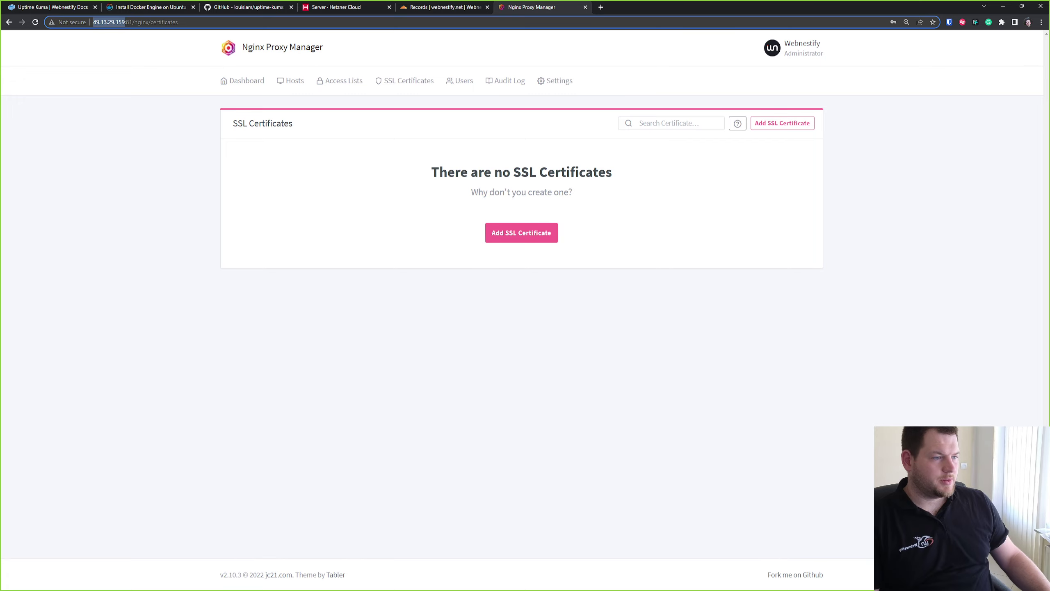
pyautogui.click(522, 232)
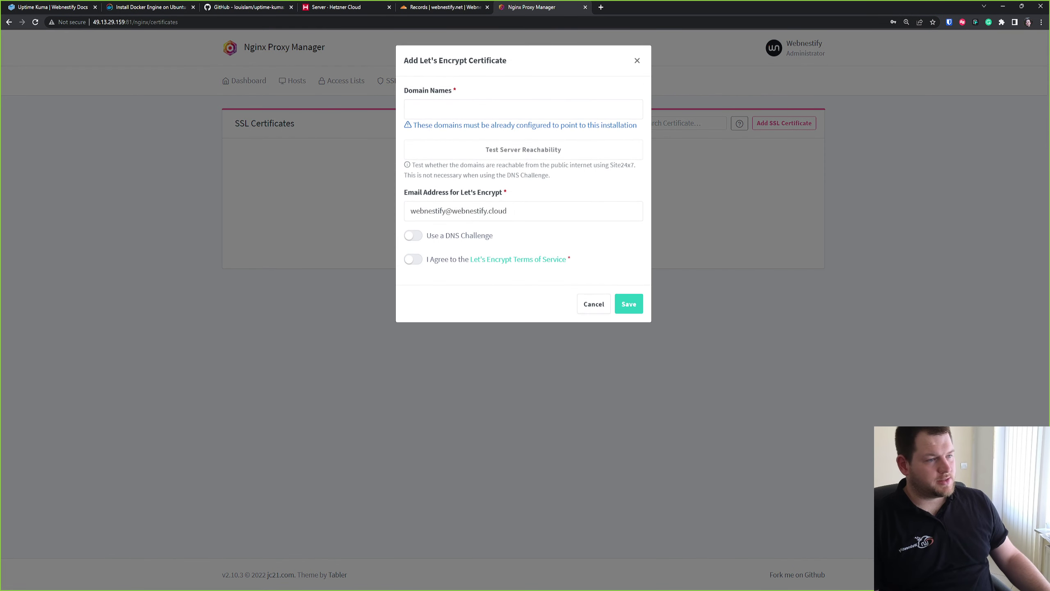
pyautogui.click(523, 109)
pyautogui.write('uptime')
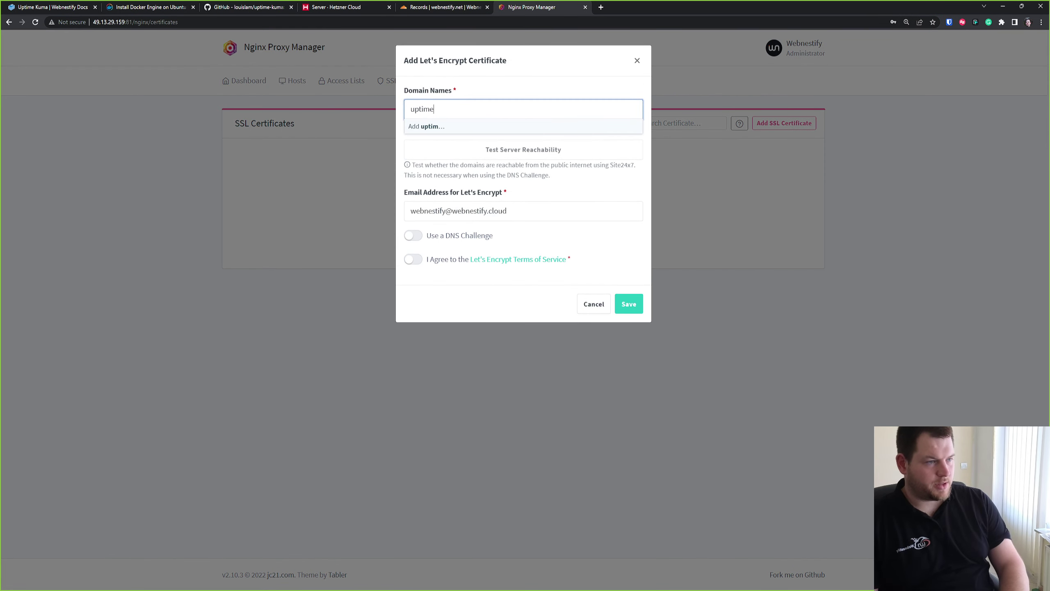
pyautogui.write('.webnes')
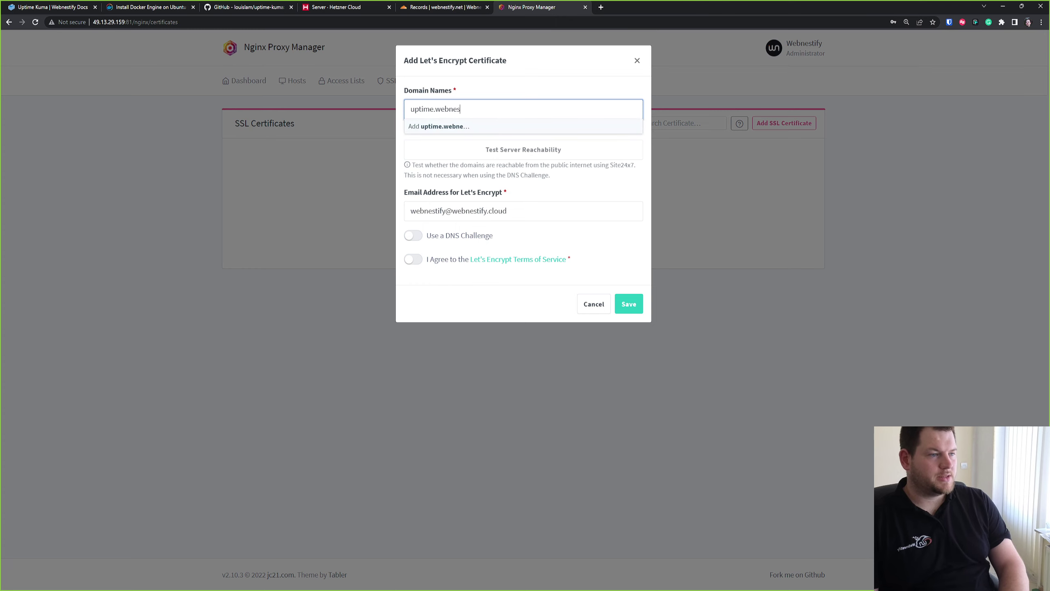
pyautogui.write('tify.net')
pyautogui.press('Return')
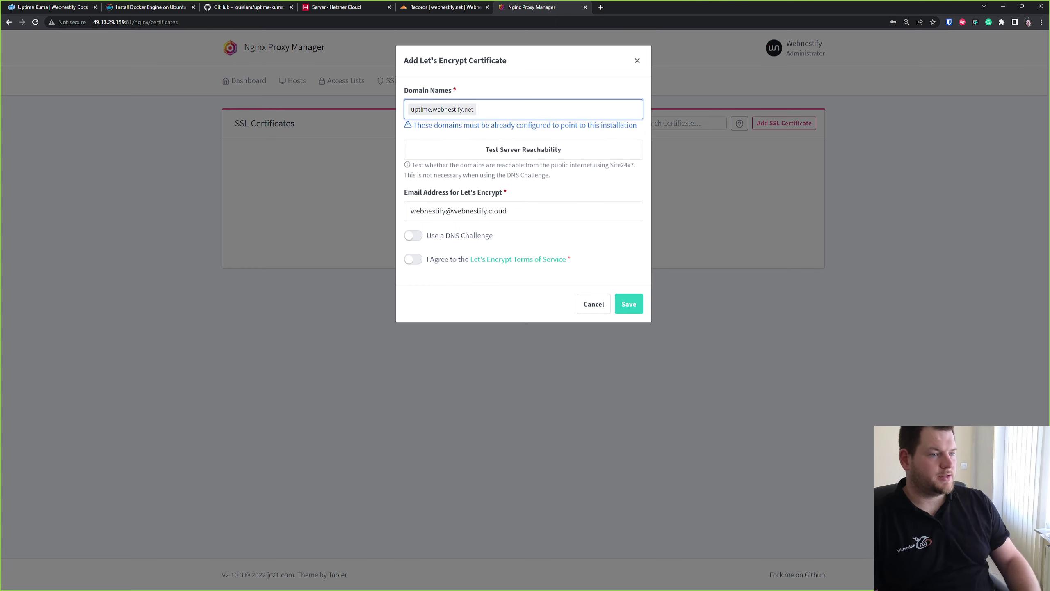
# - Enable the DNS challenge for the certificate and choose Cloudflare as the DNS provider
pyautogui.click(413, 235)
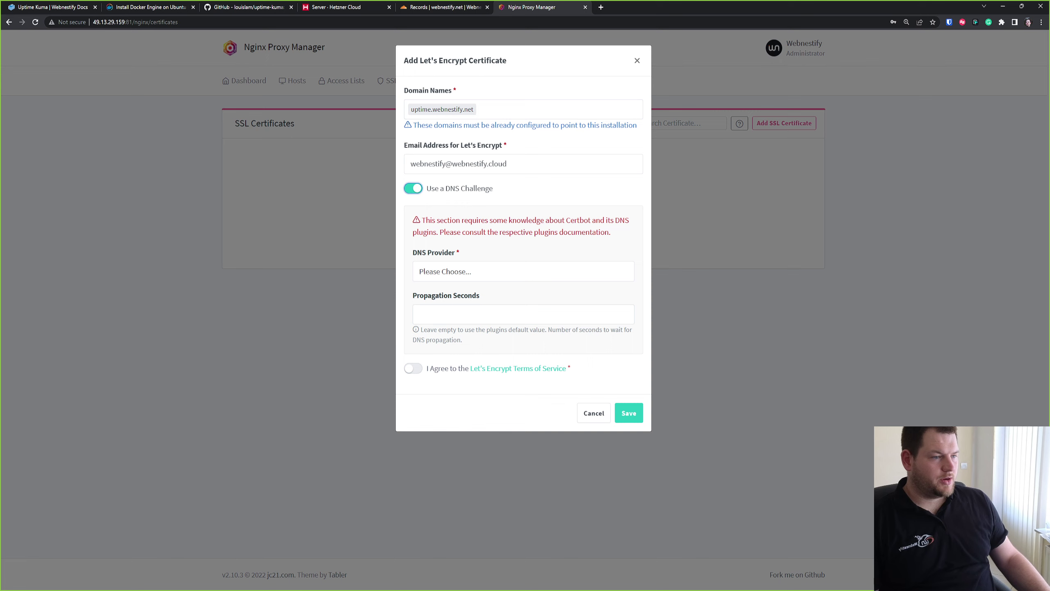
pyautogui.press('Tab')
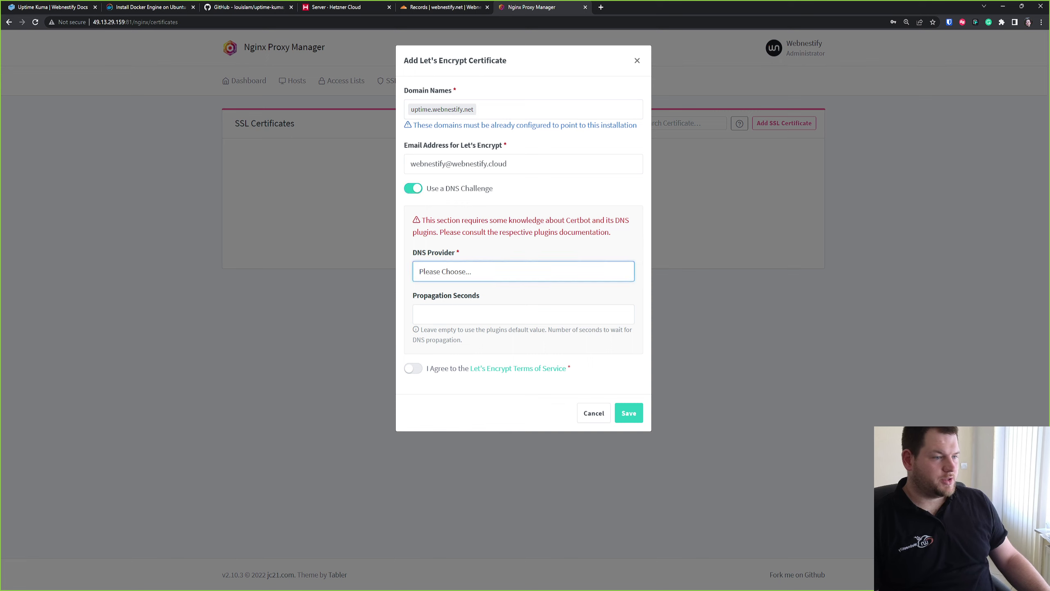
pyautogui.press('c')
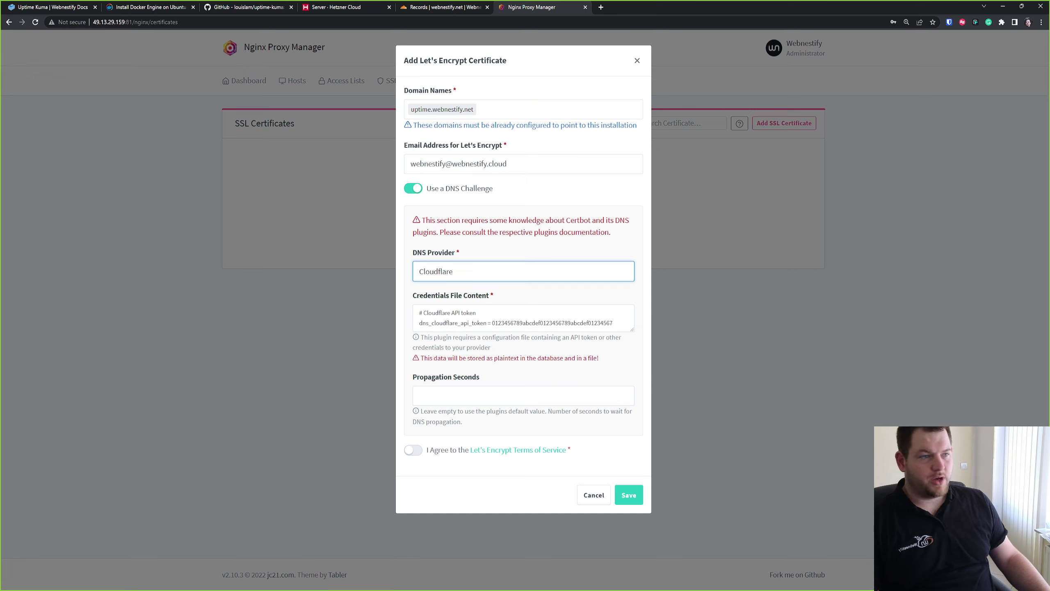
# - Switch to Cloudflare and open the API token management page from the webnestify.net overview
pyautogui.hotkey('ctrl', 'pageup')
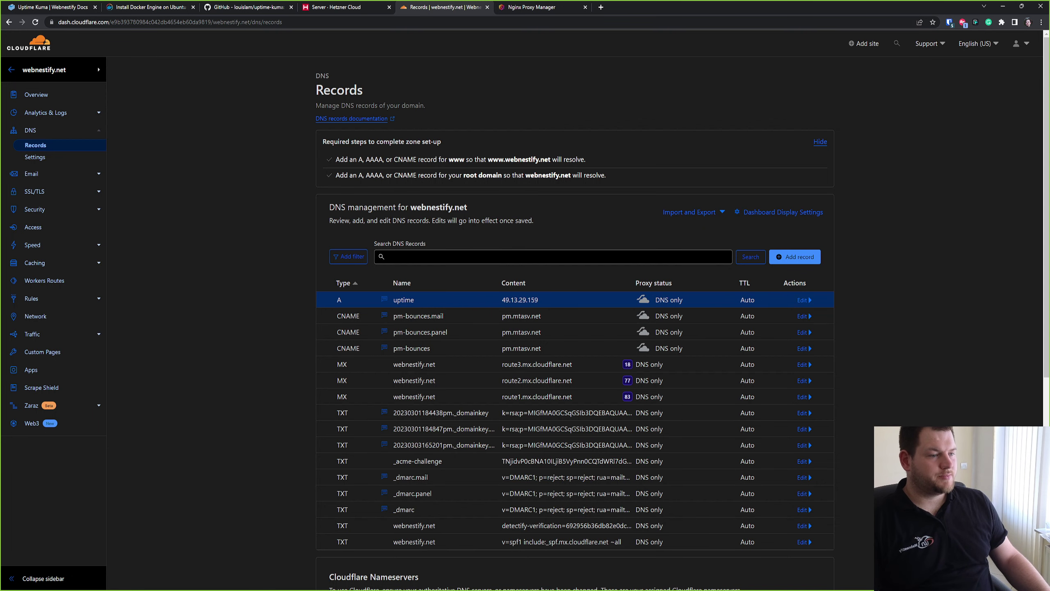
pyautogui.scroll(-3, 793, 256)
pyautogui.scroll(2, 794, 257)
pyautogui.scroll(1, 574, 290)
pyautogui.click(37, 95)
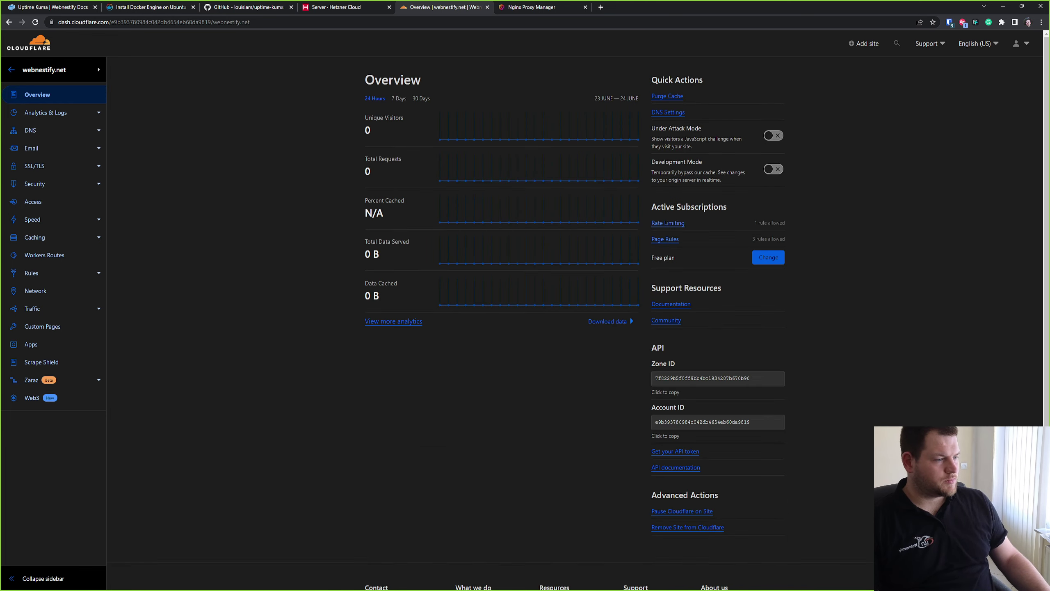
pyautogui.hotkey('ctrl', '+')
pyautogui.hotkey('ctrl', '+')
pyautogui.scroll(-5, 495, 289)
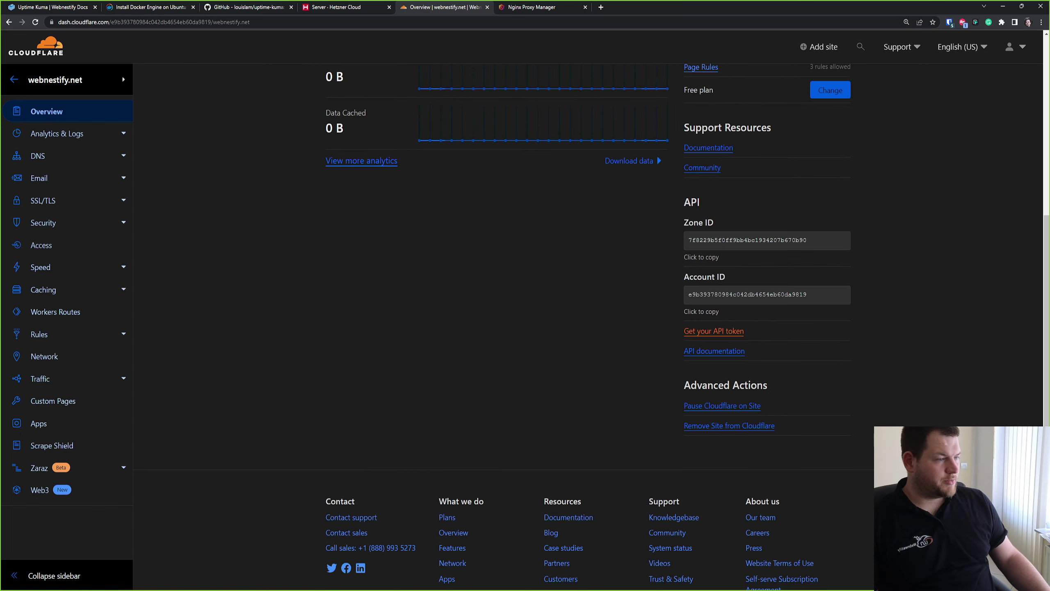
pyautogui.click(714, 331)
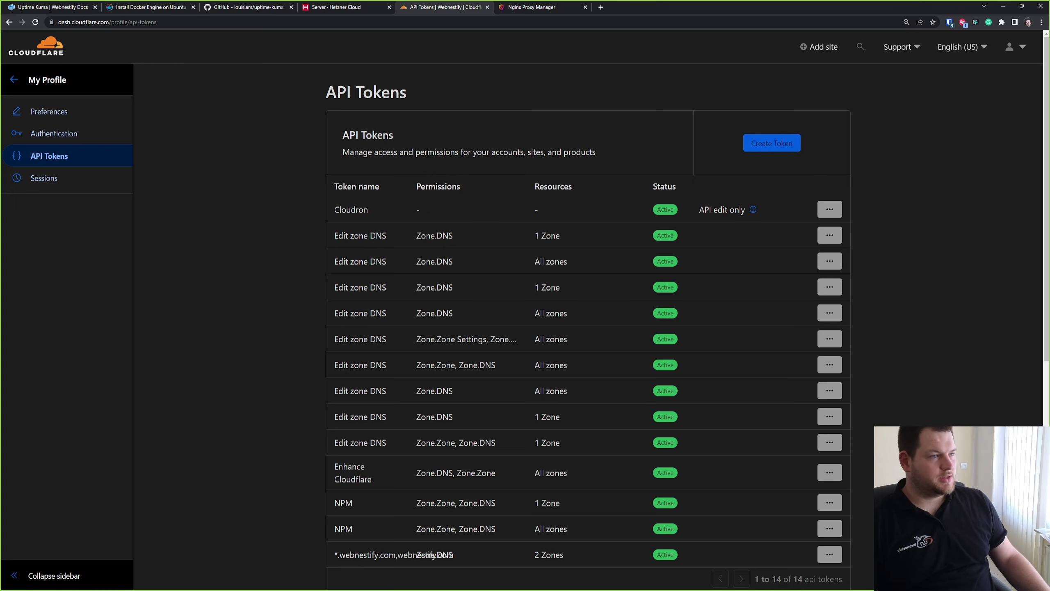
# - Switch back to Nginx Proxy Manager, enter the Cloudflare API token in the credentials file content and save the certificate
pyautogui.hotkey('ctrl', 'Tab')
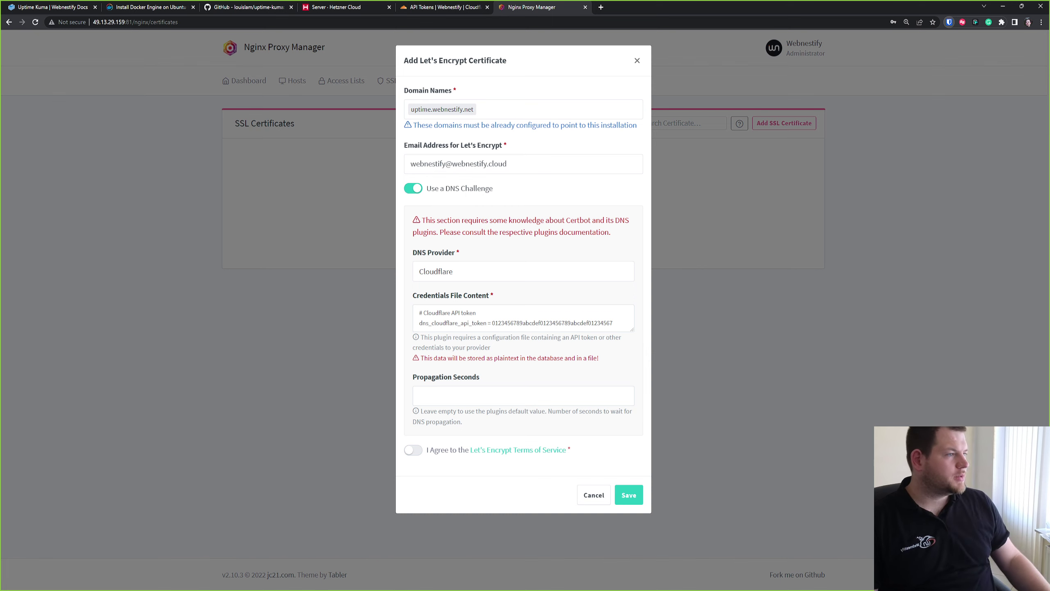
pyautogui.click(554, 323)
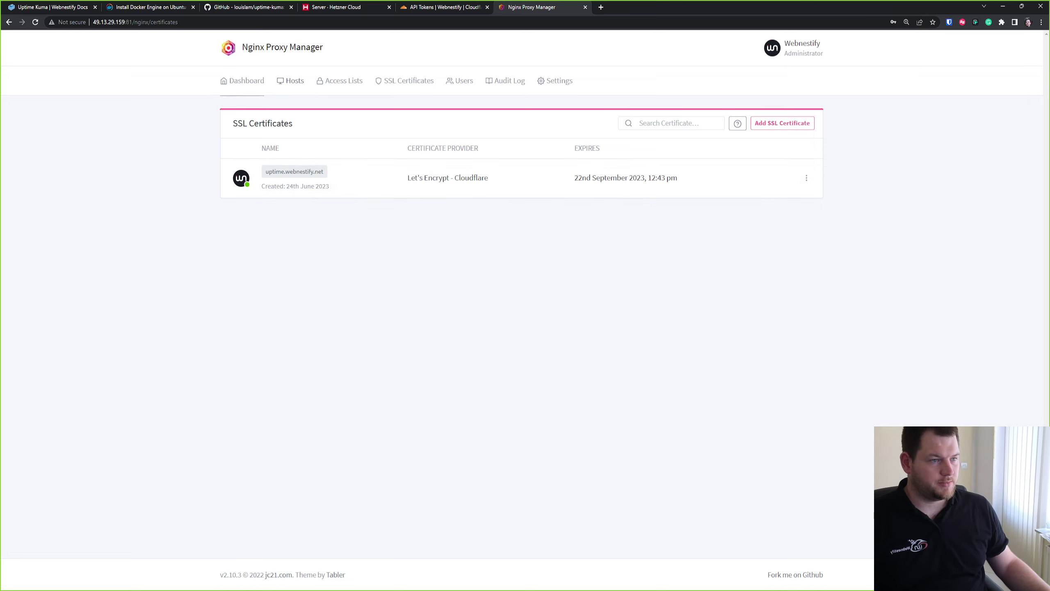
# - Start a new proxy host in Nginx Proxy Manager with the domain name uptime.webnestify.net
pyautogui.click(292, 80)
pyautogui.click(308, 114)
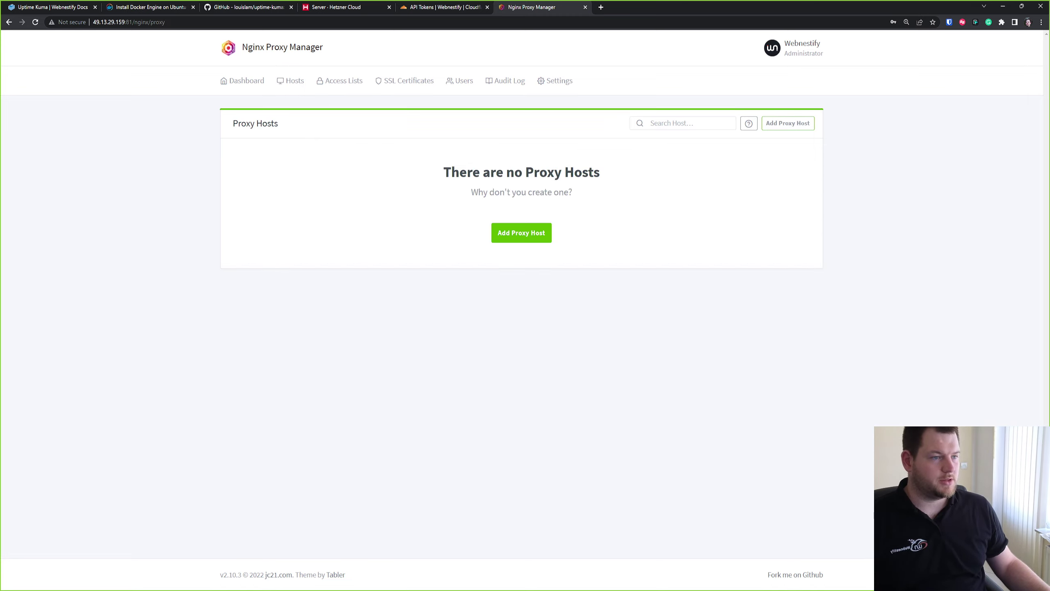
pyautogui.click(521, 232)
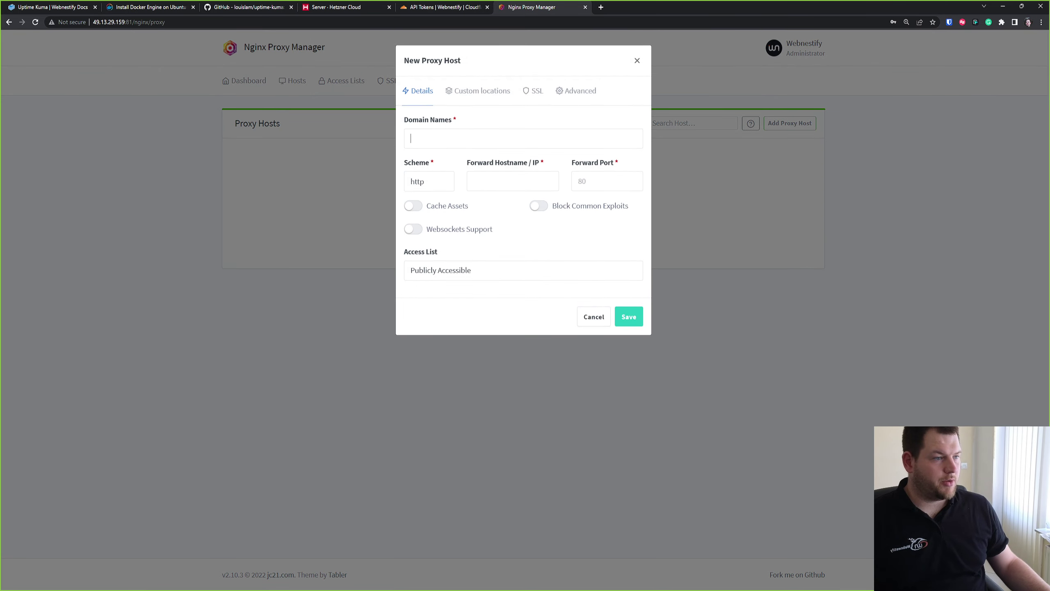
pyautogui.write('up')
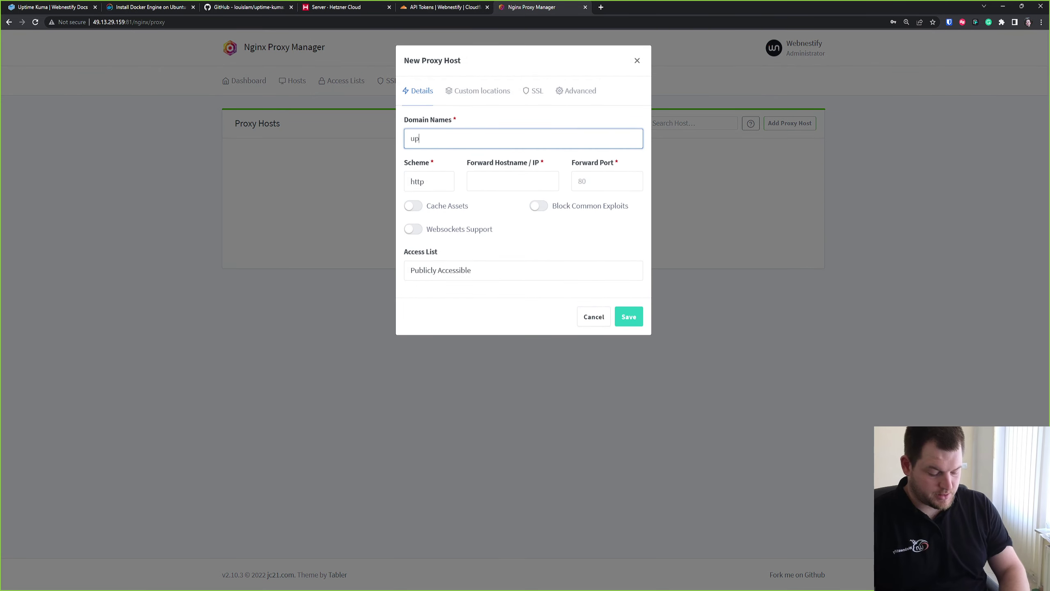
pyautogui.write('time.webnestify.net')
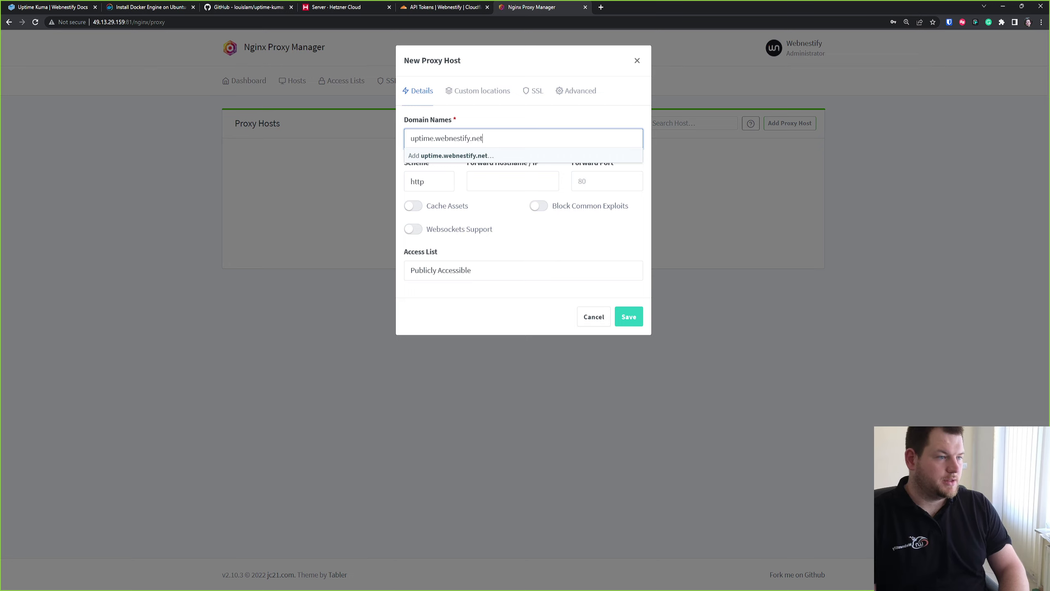
pyautogui.press('Return')
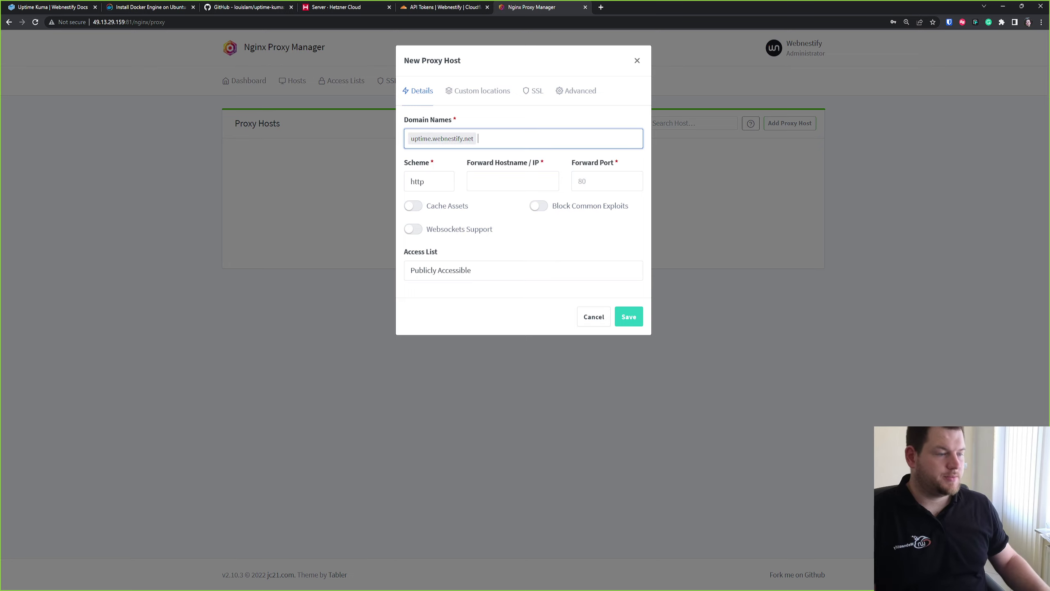
# - Set the proxy host's forward hostname to 49.13.29.159 and its forward port to 3001
pyautogui.press('Tab')
pyautogui.press('Tab')
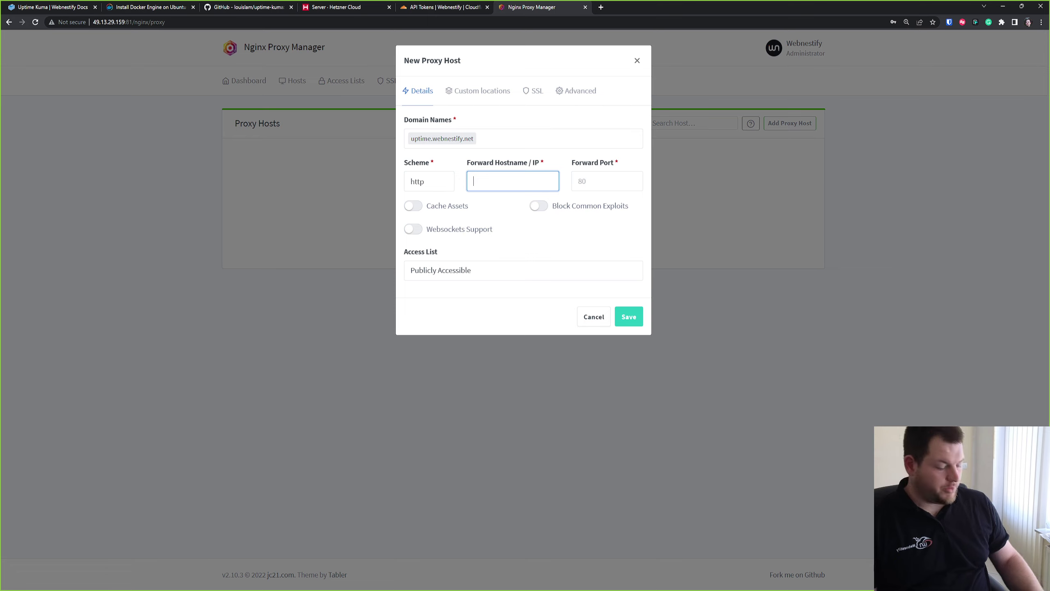
pyautogui.write('49')
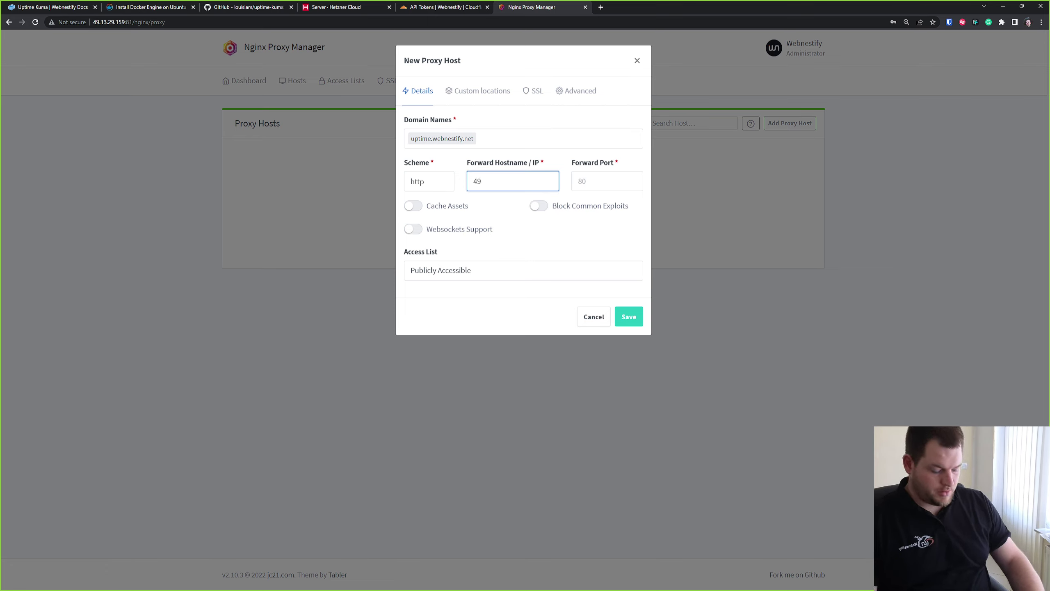
pyautogui.write('.13.29.')
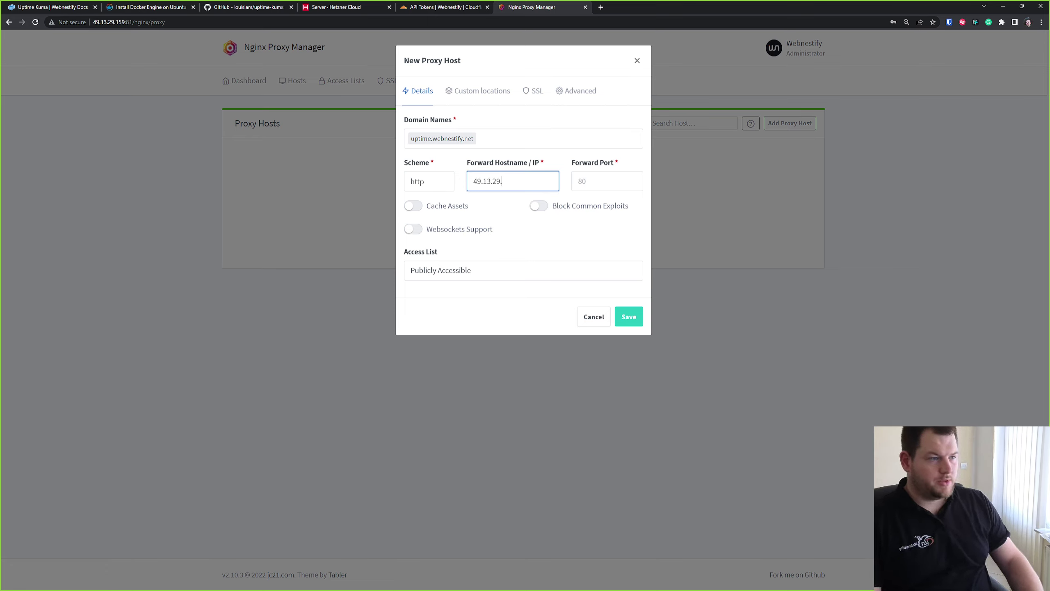
pyautogui.write('159')
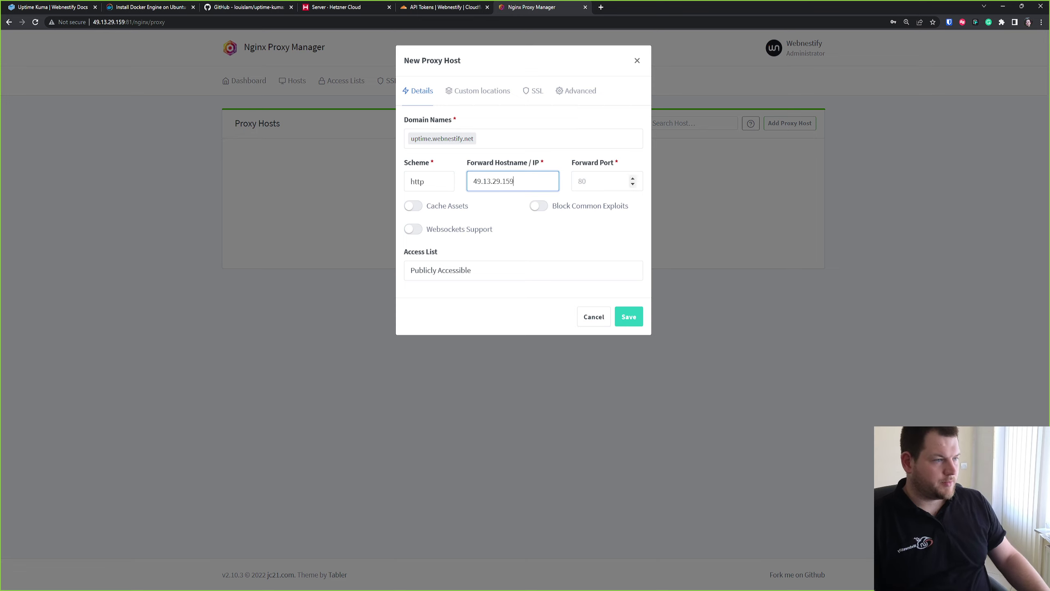
pyautogui.click(599, 181)
pyautogui.write('3001')
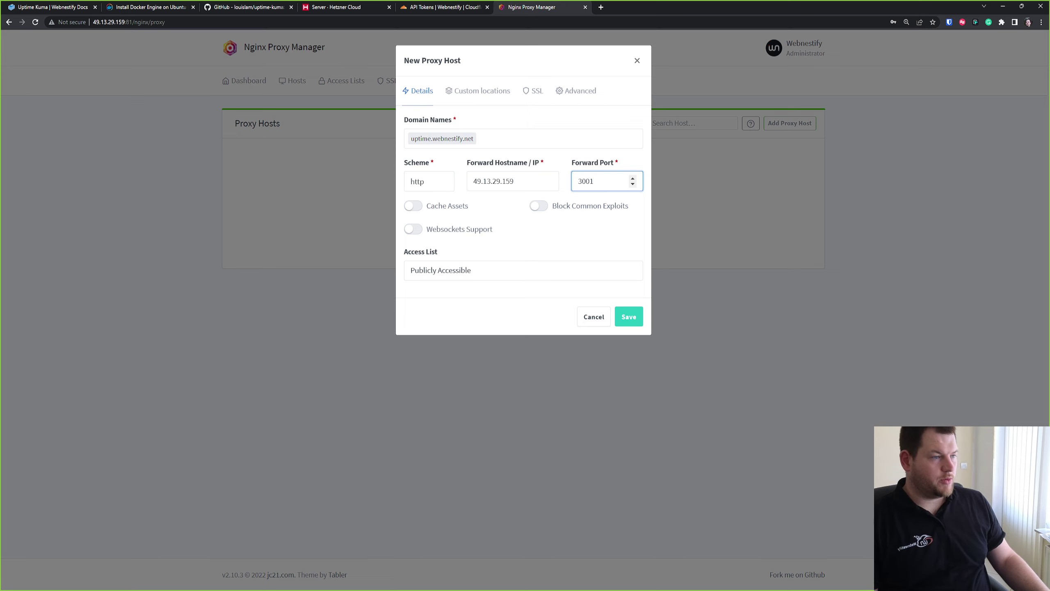
# - Enable Block Common Exploits and Websockets Support for the new proxy host
pyautogui.click(539, 205)
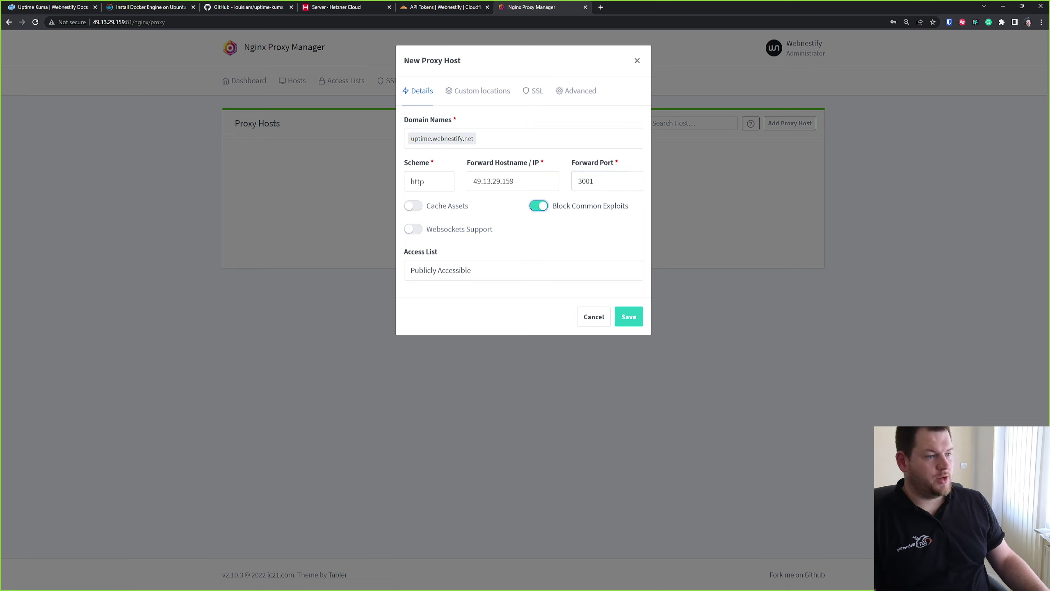
pyautogui.press('Tab')
pyautogui.press('space')
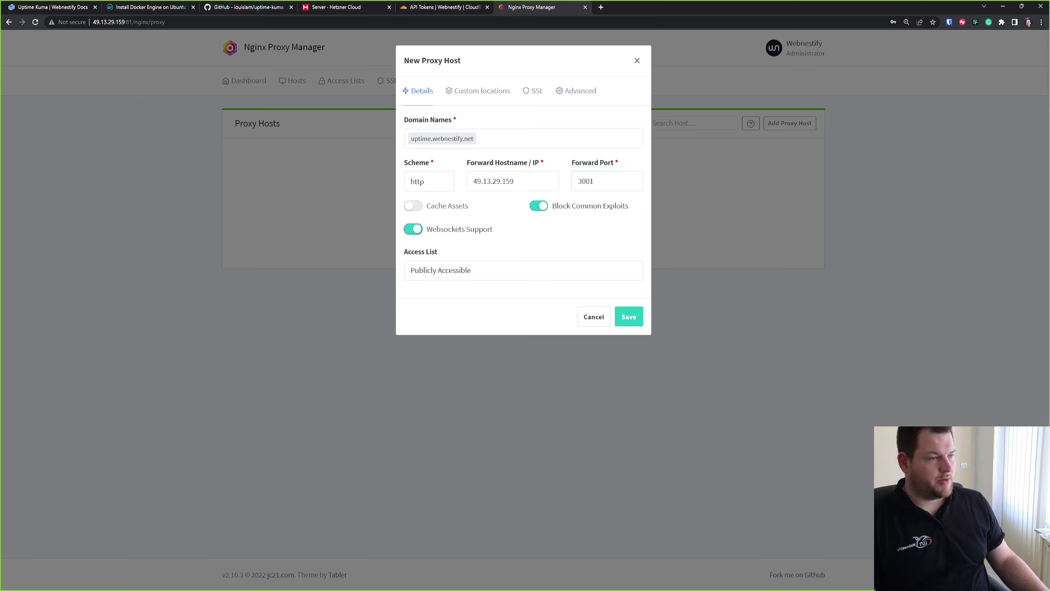
# - Assign the uptime.webnestify.net certificate to the proxy host with Force SSL and HTTP/2 Support enabled, and save the host
pyautogui.click(534, 90)
pyautogui.click(523, 138)
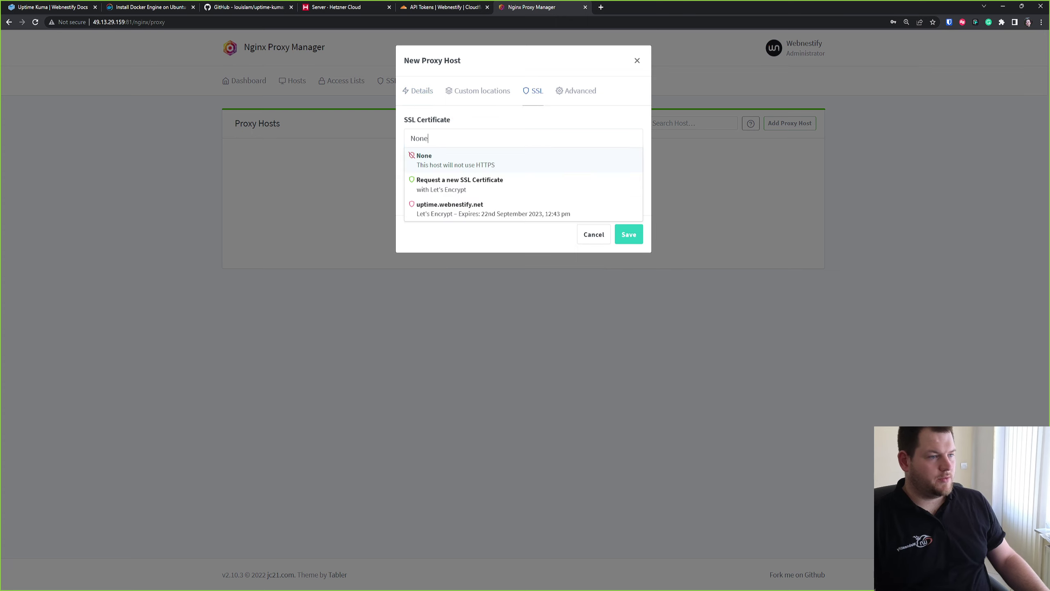
pyautogui.press('Return')
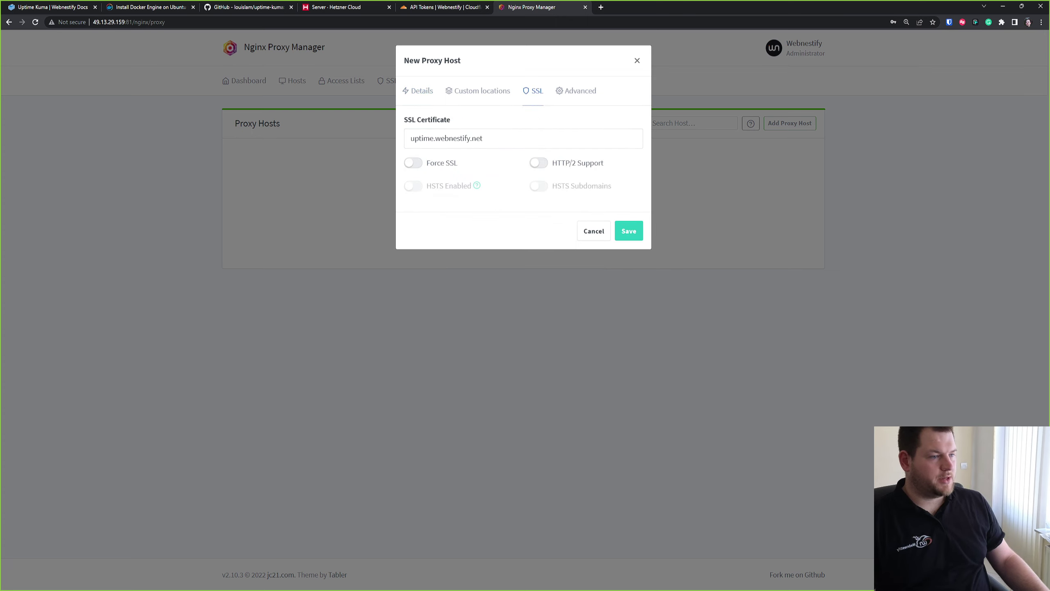
pyautogui.press('Tab')
pyautogui.press('space')
pyautogui.press('Tab')
pyautogui.press('space')
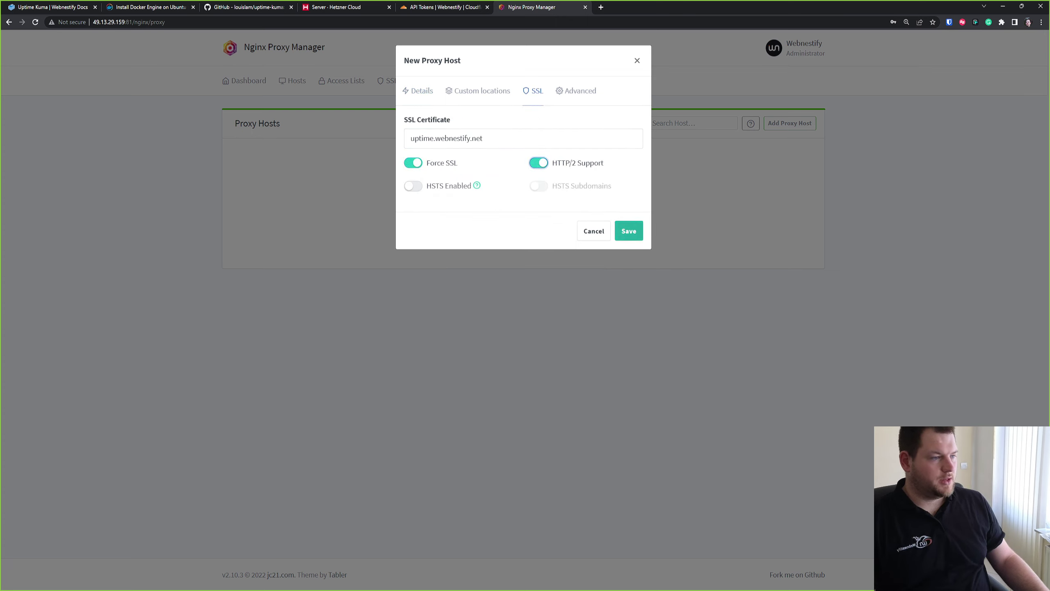
pyautogui.press('Return')
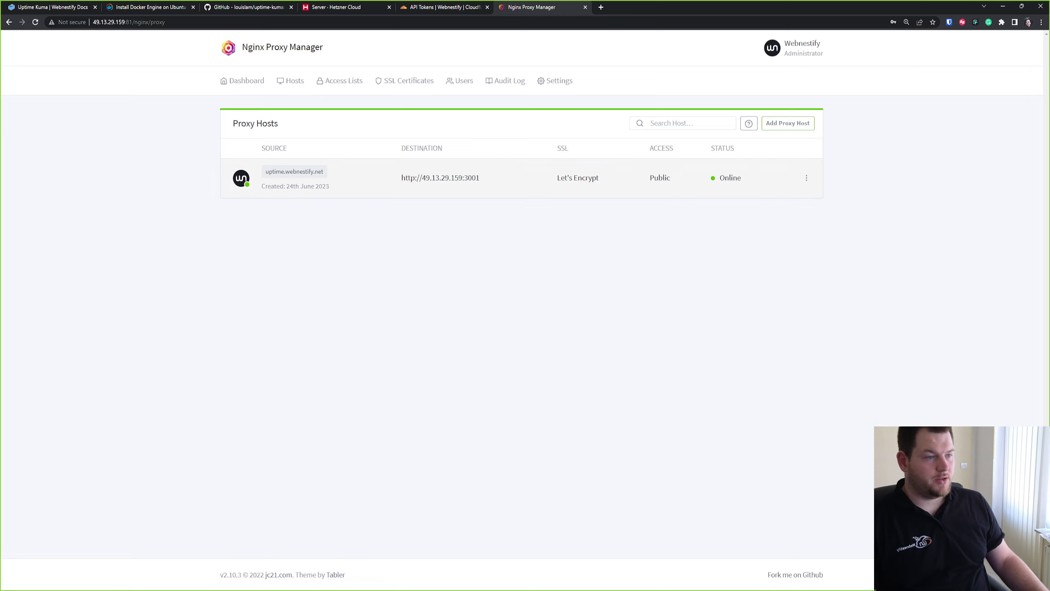
# - Open uptime.webnestify.net from the proxy host list and create the Uptime Kuma admin account with username wn-tuts and the account password
pyautogui.click(294, 171)
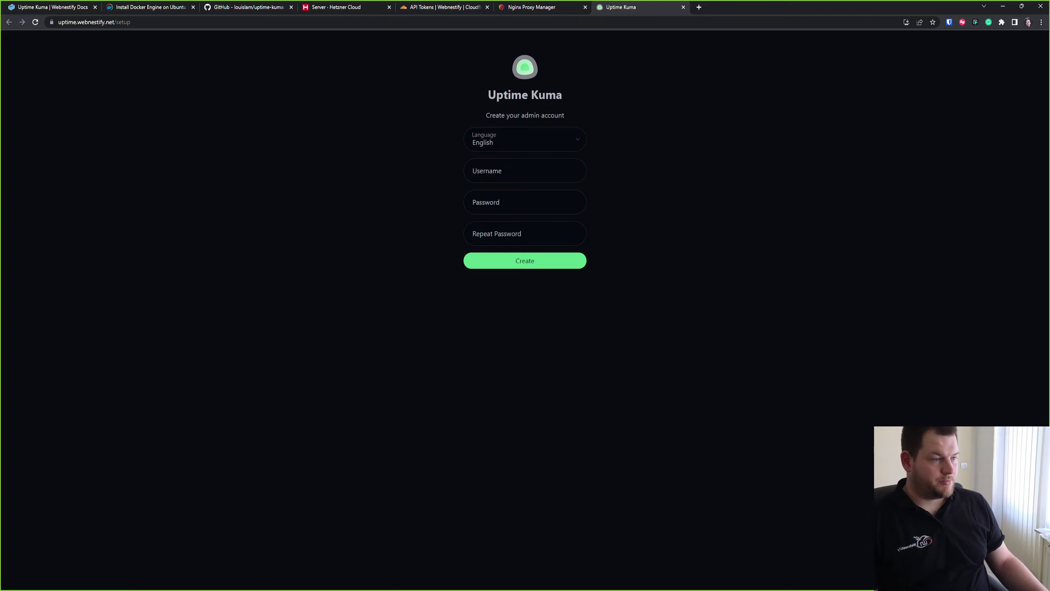
pyautogui.click(525, 171)
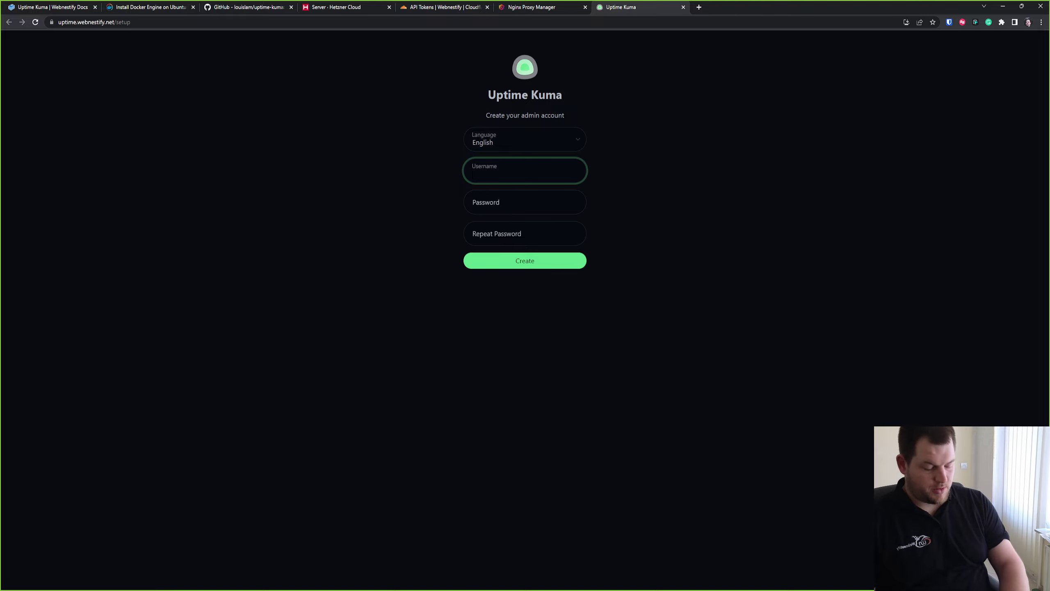
pyautogui.write('wn-tuts')
pyautogui.press('Tab')
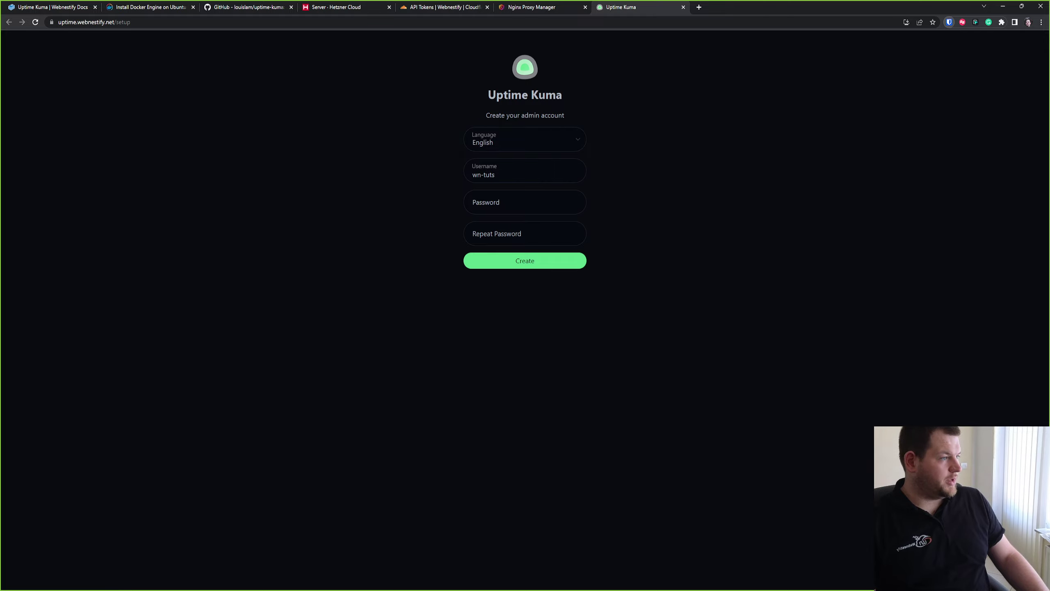
pyautogui.click(525, 202)
pyautogui.hotkey('ctrl', 'v')
pyautogui.press('Tab')
pyautogui.hotkey('ctrl', 'v')
pyautogui.press('Tab')
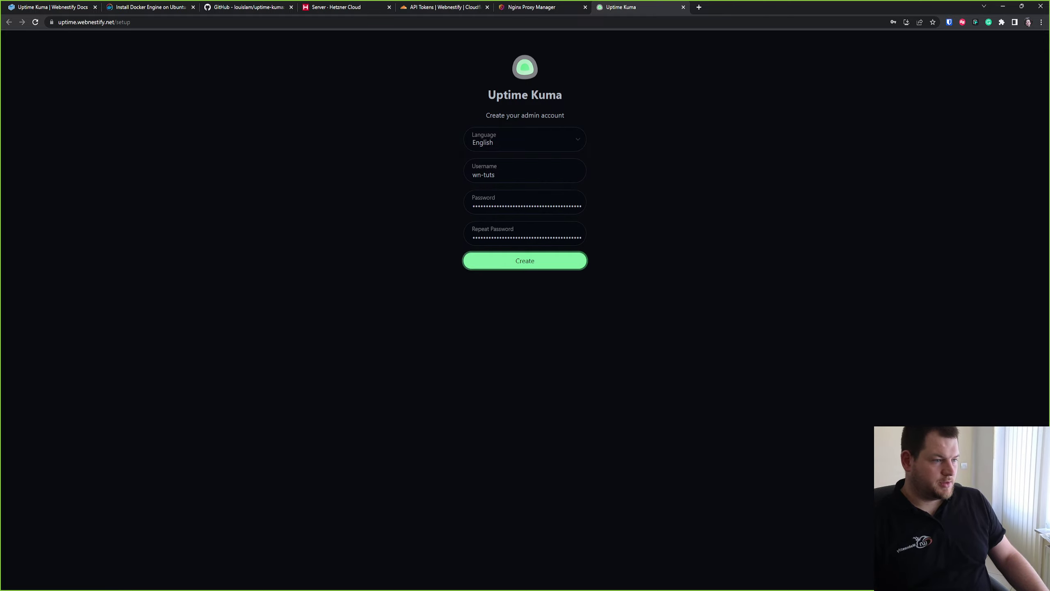
pyautogui.press('Return')
# - Open the Uptime Kuma settings and examine the General, Appearance and Notifications options
pyautogui.click(1029, 39)
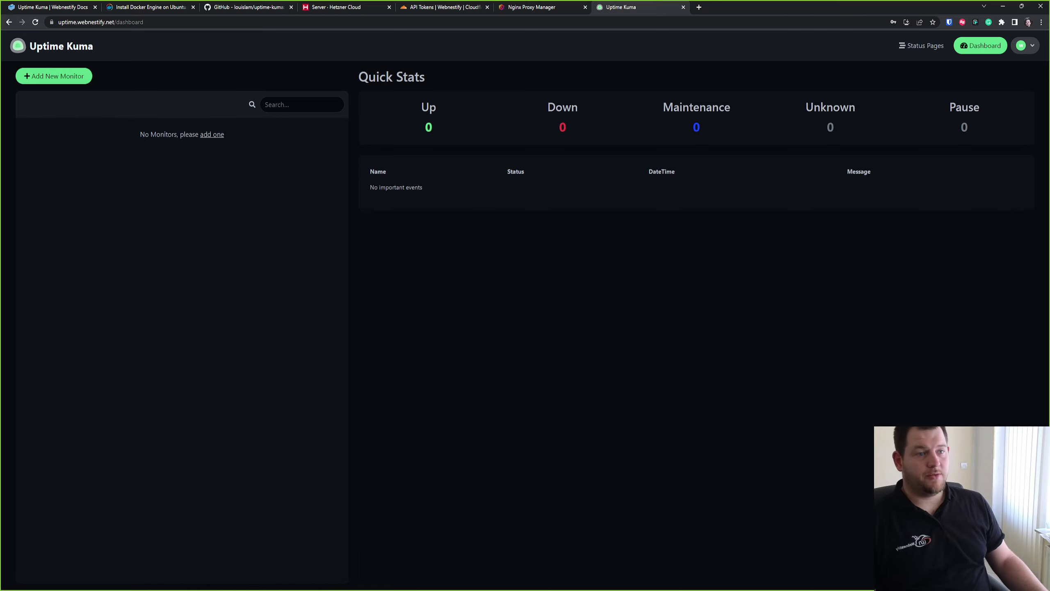
pyautogui.click(1025, 46)
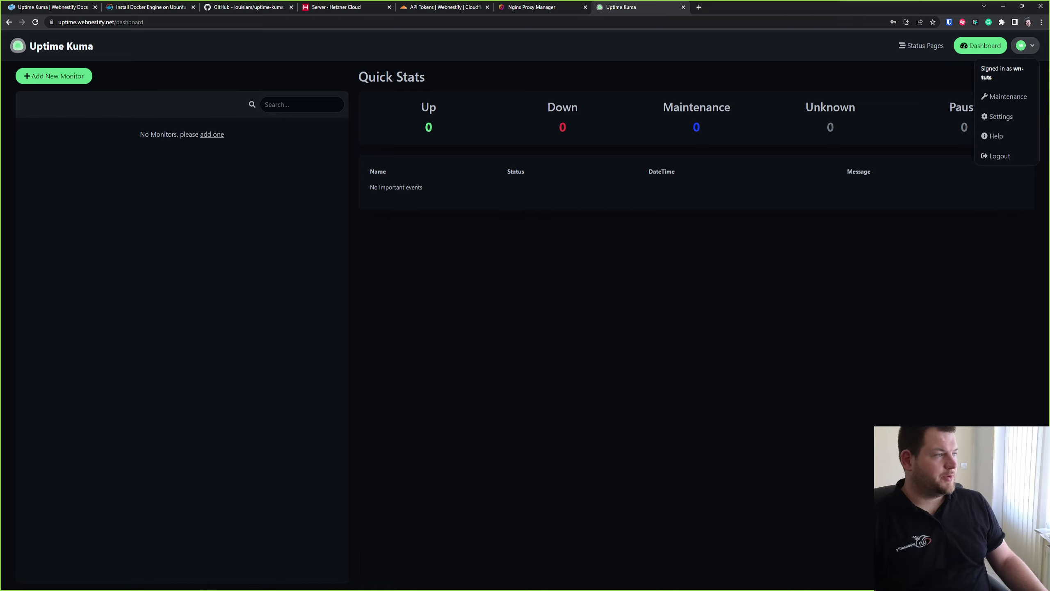
pyautogui.click(998, 116)
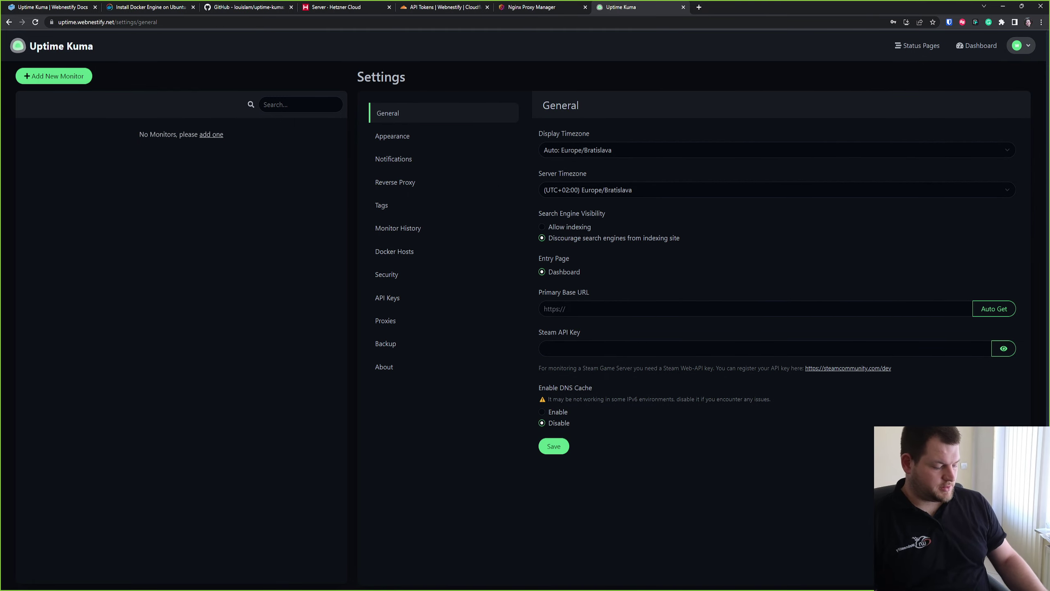
pyautogui.hotkey('ctrl', '+')
pyautogui.hotkey('ctrl', '+')
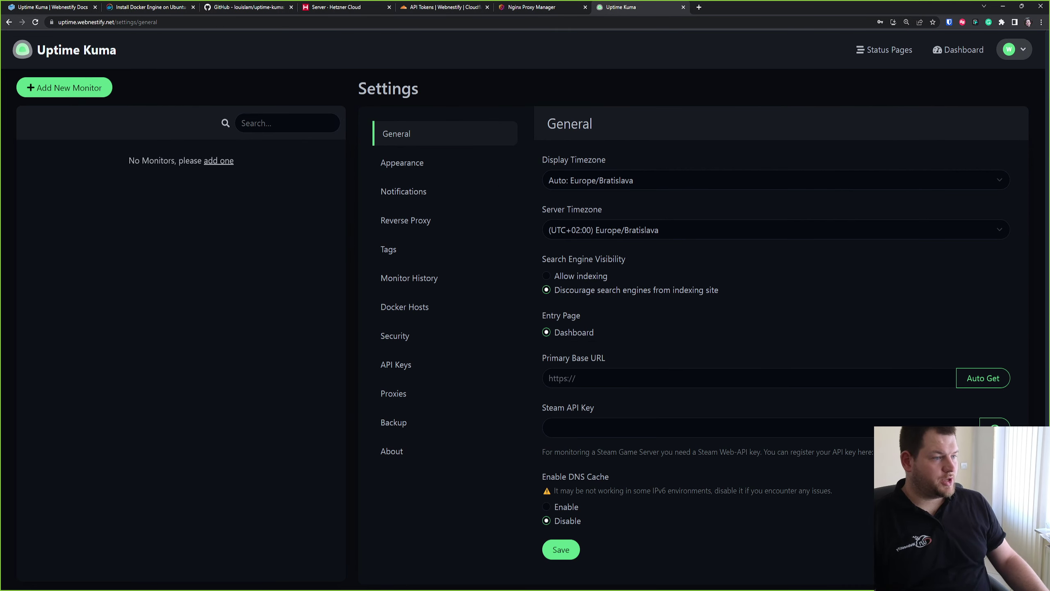
pyautogui.scroll(-1, 525, 323)
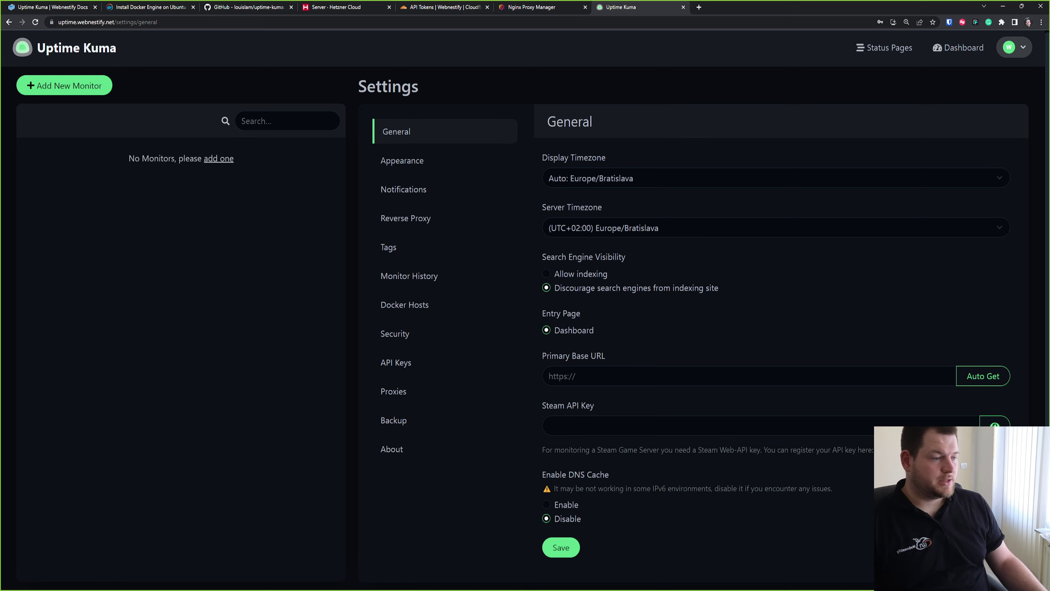
pyautogui.click(402, 161)
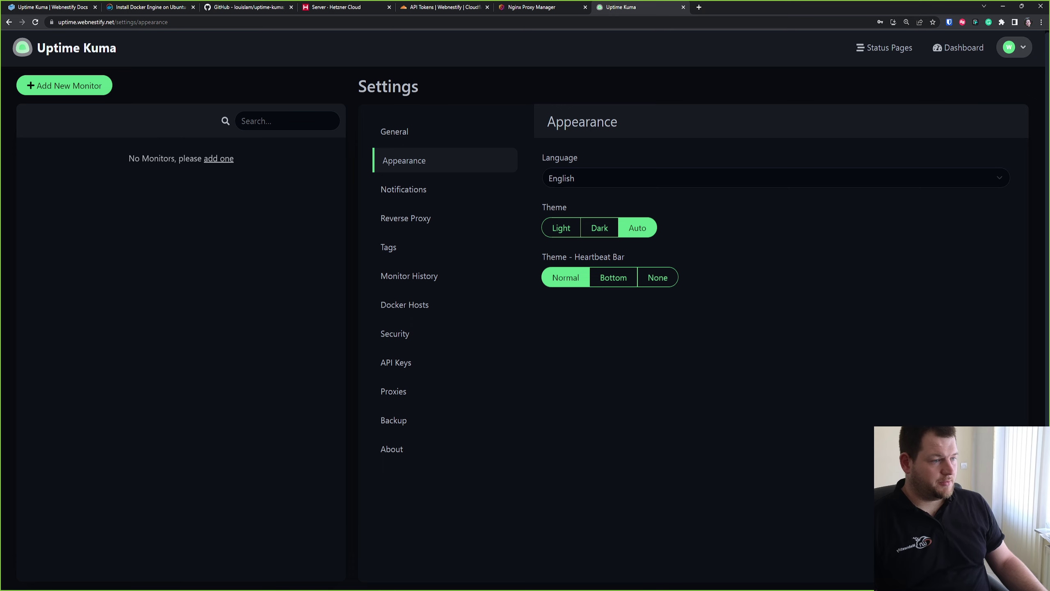
pyautogui.click(404, 189)
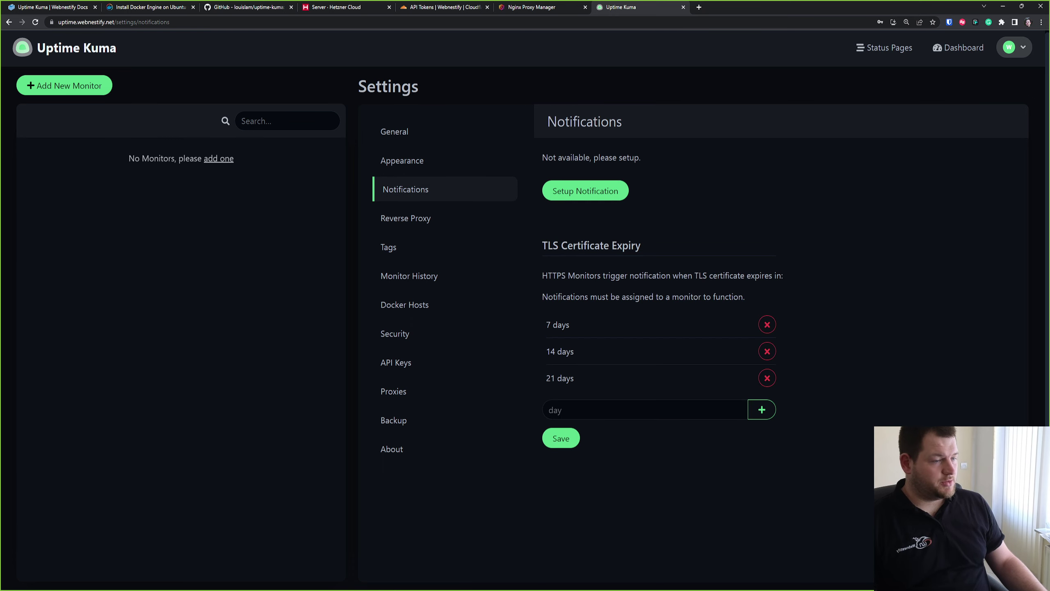
pyautogui.click(396, 132)
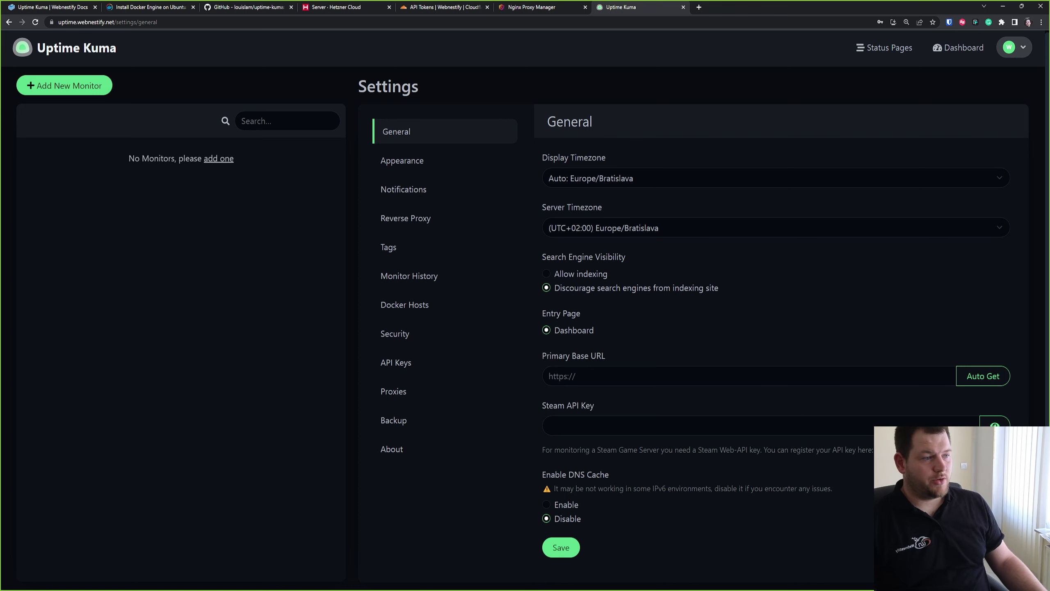
# - Start adding a new monitor in Uptime Kuma
pyautogui.click(65, 86)
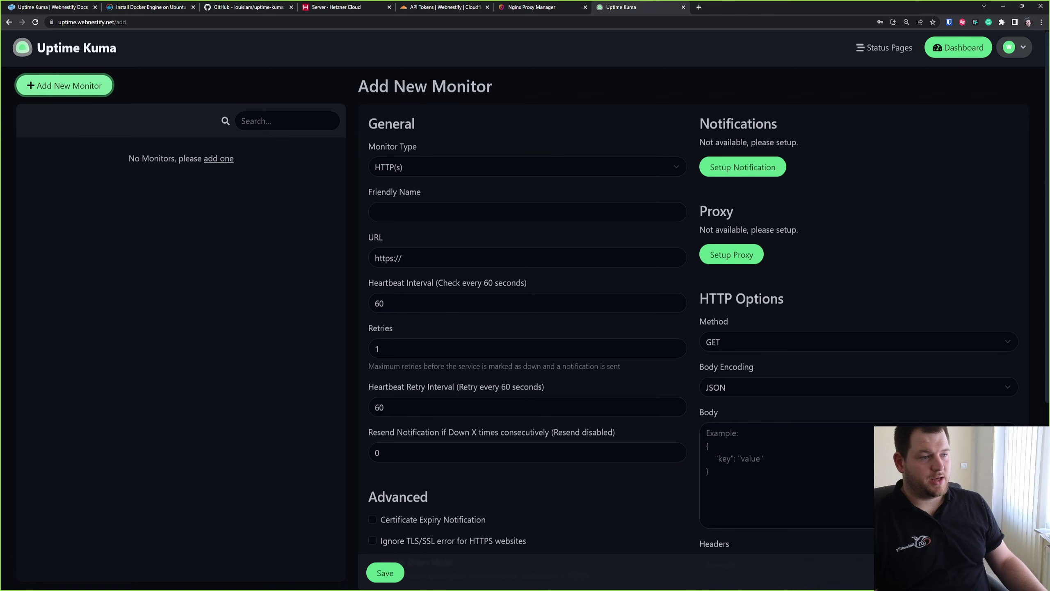
pyautogui.scroll(-1, 525, 310)
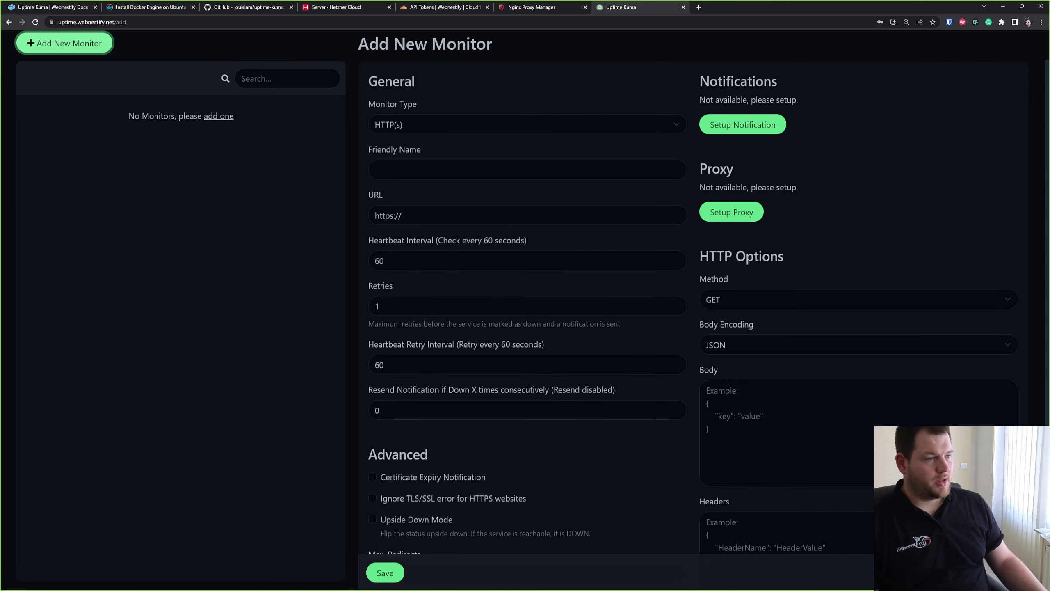
# - Examine the form options for the Ping, HTTP(s) - Keyword and DNS monitor types, and return the monitor type to HTTP(s)
pyautogui.click(527, 125)
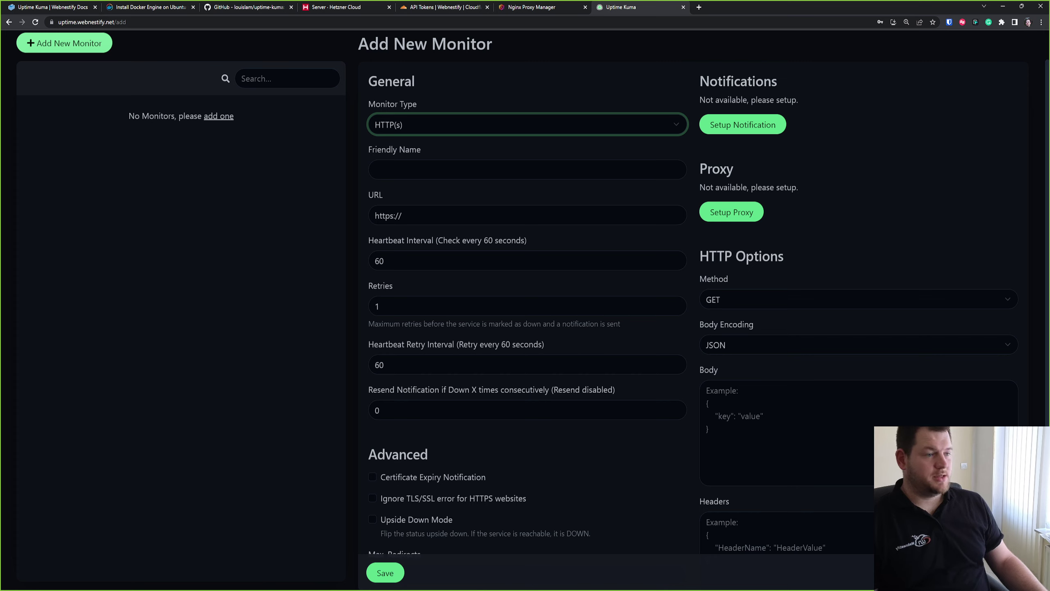
pyautogui.press('Down')
pyautogui.press('Down')
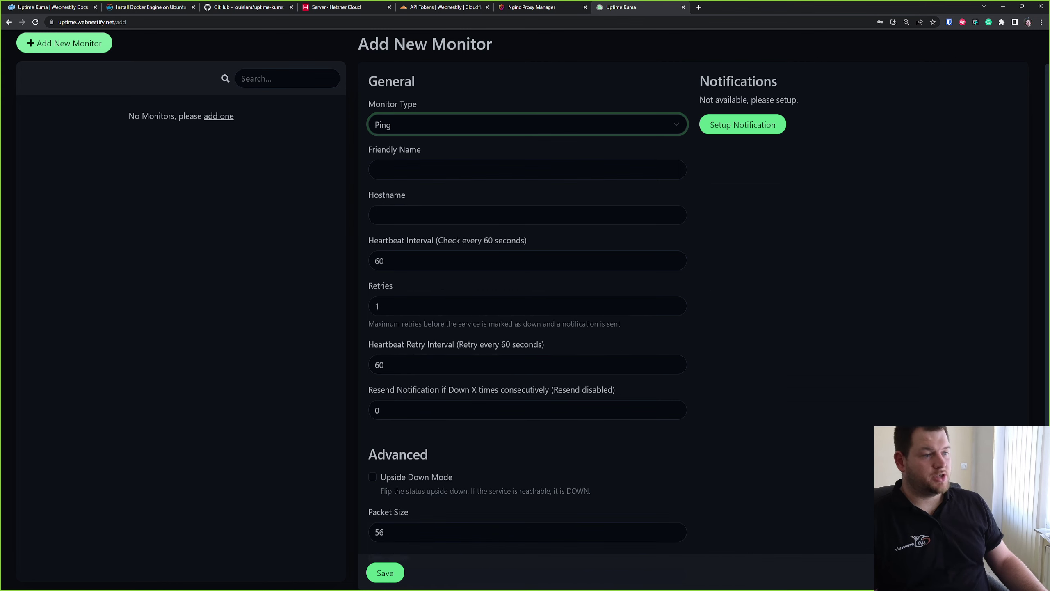
pyautogui.press('Down')
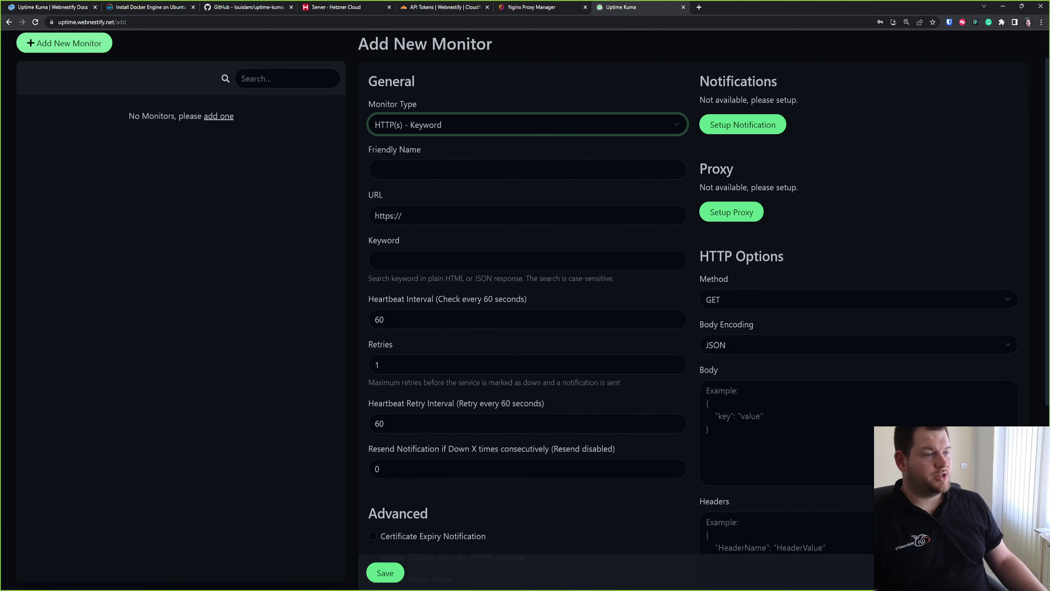
pyautogui.scroll(-2, 525, 290)
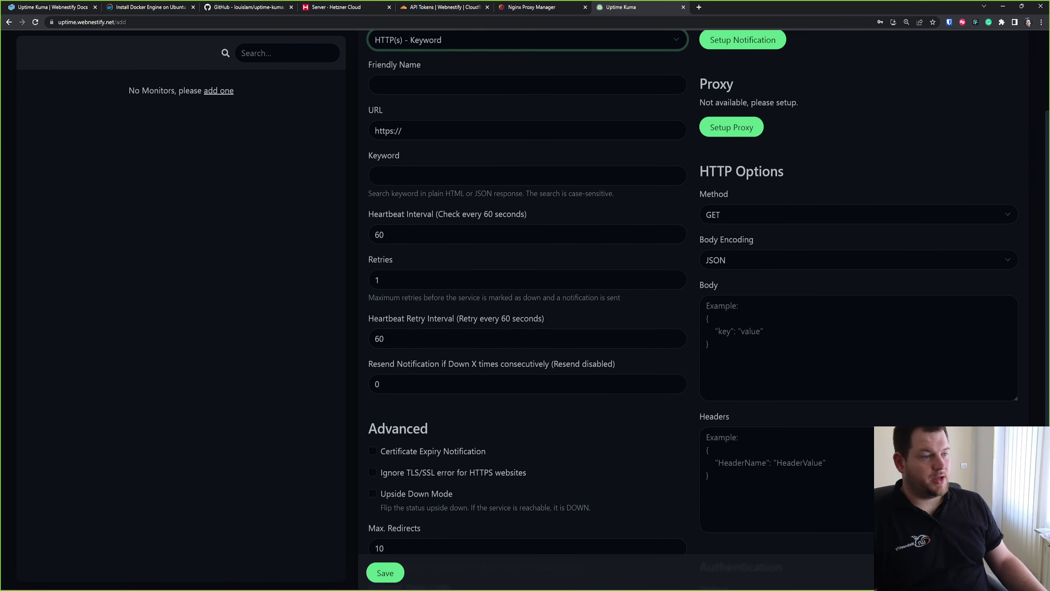
pyautogui.scroll(3, 677, 337)
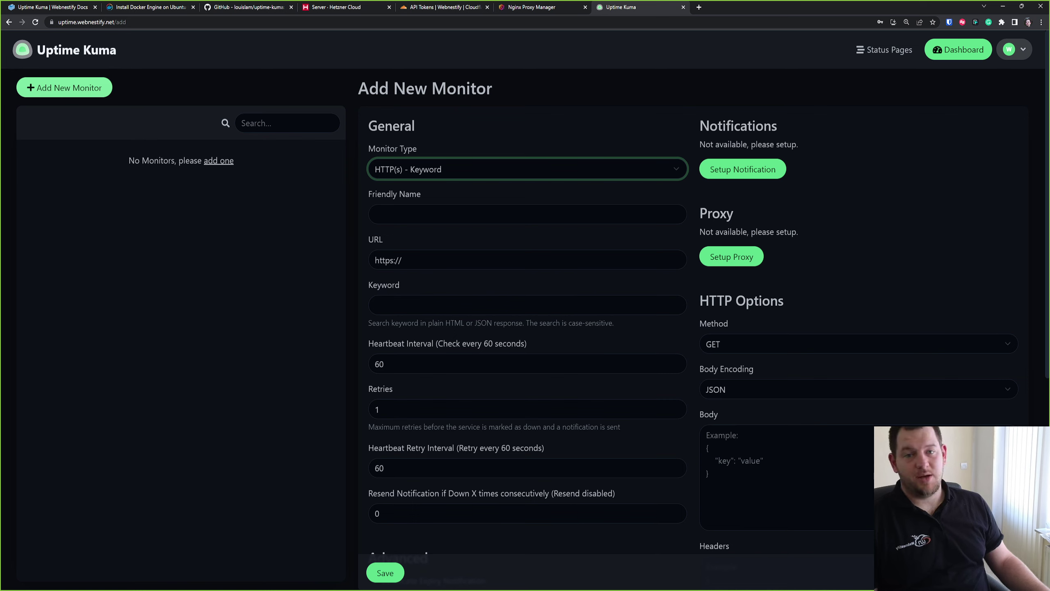
pyautogui.press('Down')
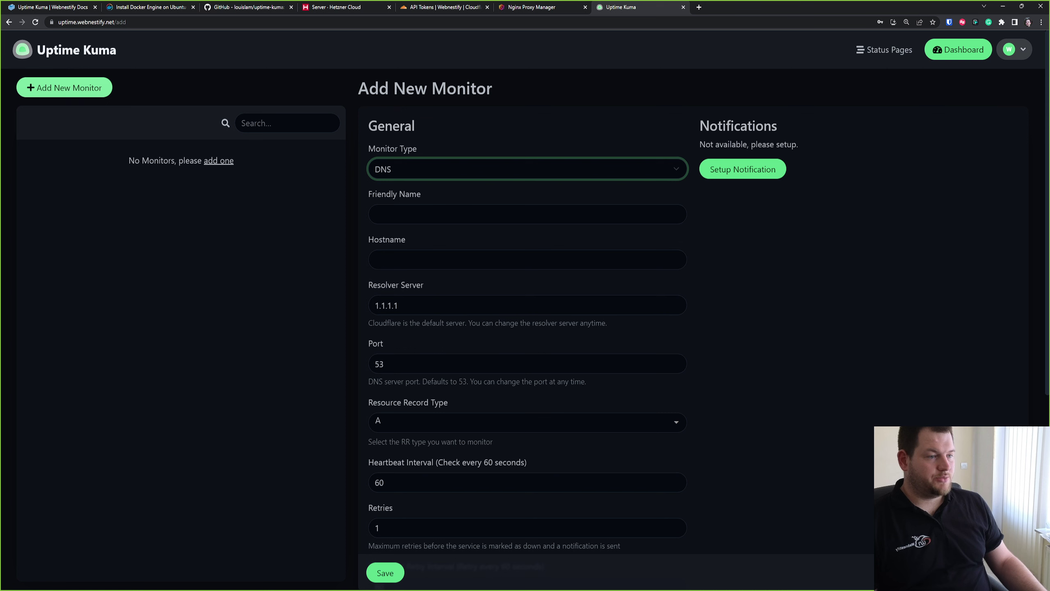
pyautogui.press('Up')
pyautogui.press('Up')
pyautogui.press('Up')
pyautogui.press('Up')
pyautogui.click(527, 215)
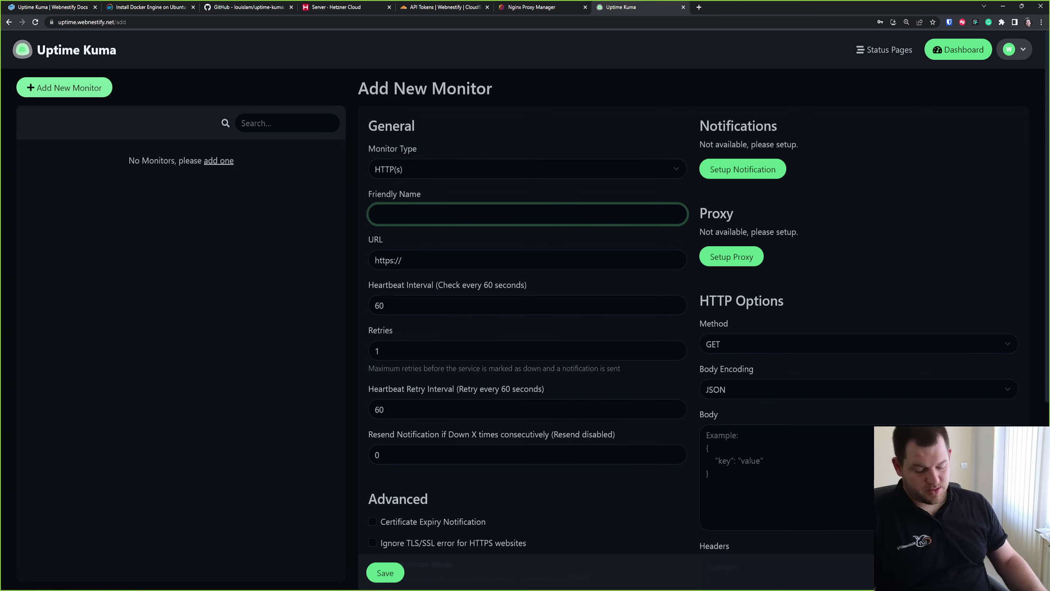
pyautogui.write('Google')
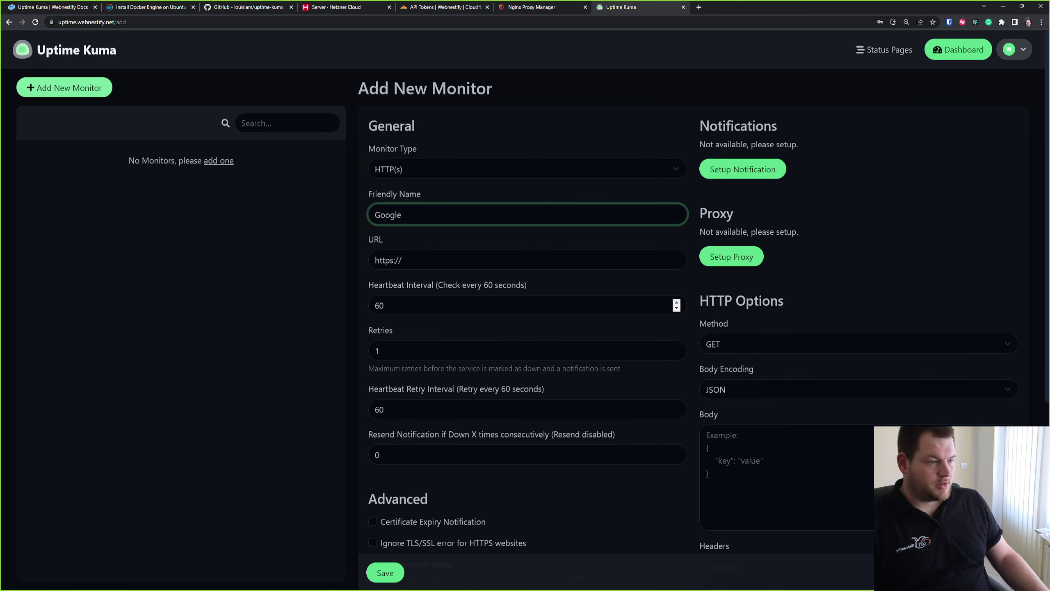
pyautogui.click(402, 259)
pyautogui.write('google.com')
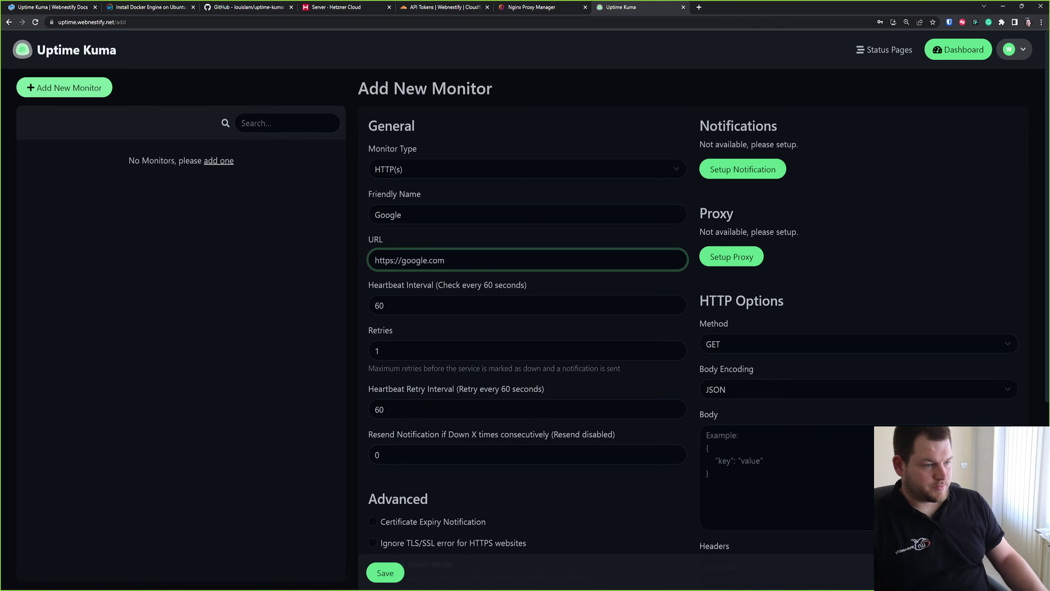
pyautogui.scroll(-1, 676, 305)
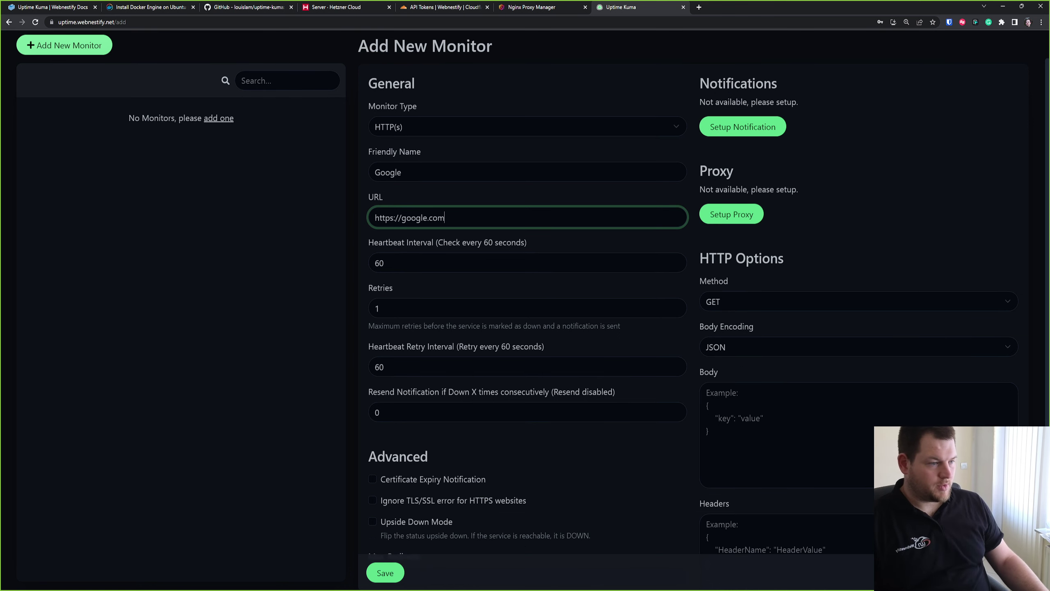
# - Set the Google monitor's maximum retries to 5
pyautogui.click(402, 262)
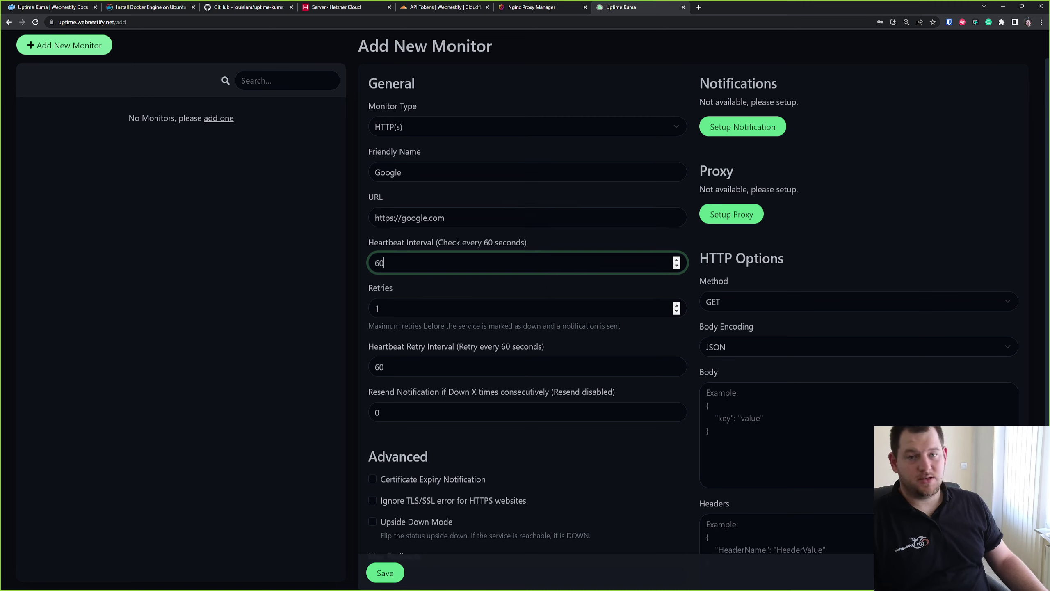
pyautogui.click(398, 308)
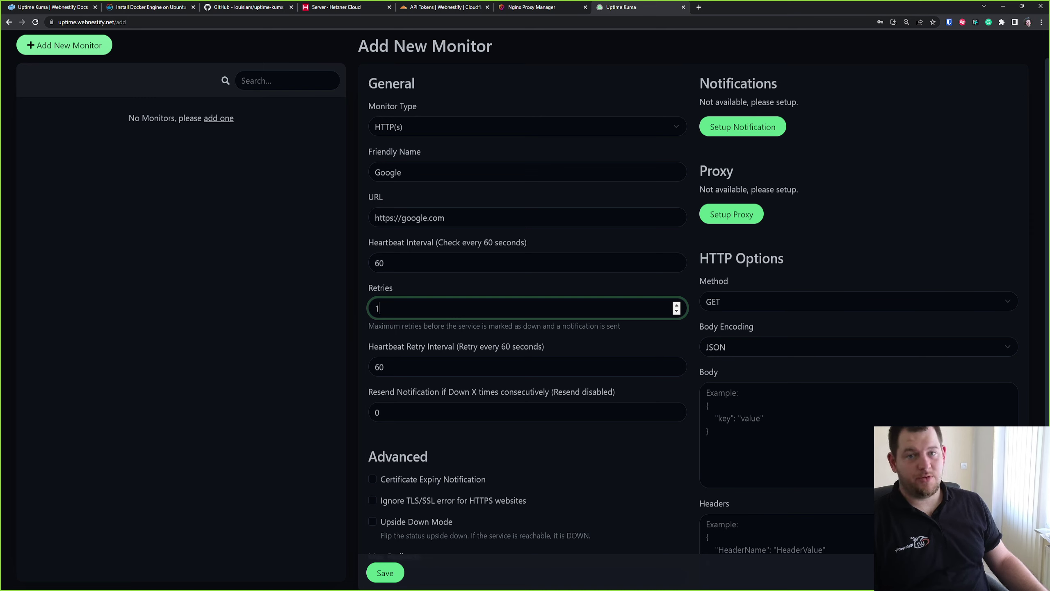
pyautogui.press('BackSpace')
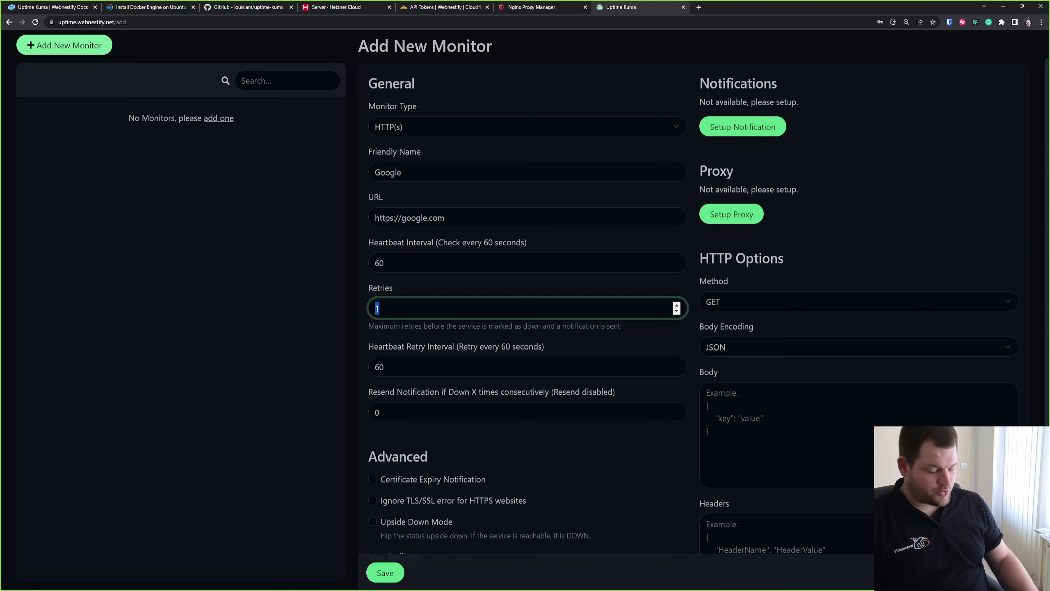
pyautogui.write('54')
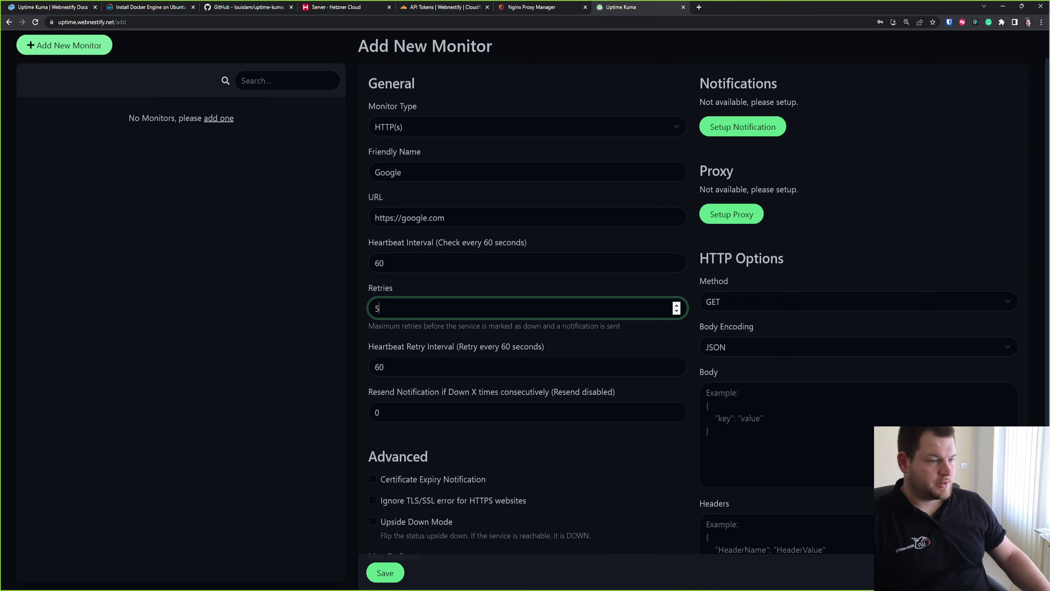
# - Search the accepted status codes for 401, then clear the search and close the list without adding a code
pyautogui.scroll(-2, 525, 310)
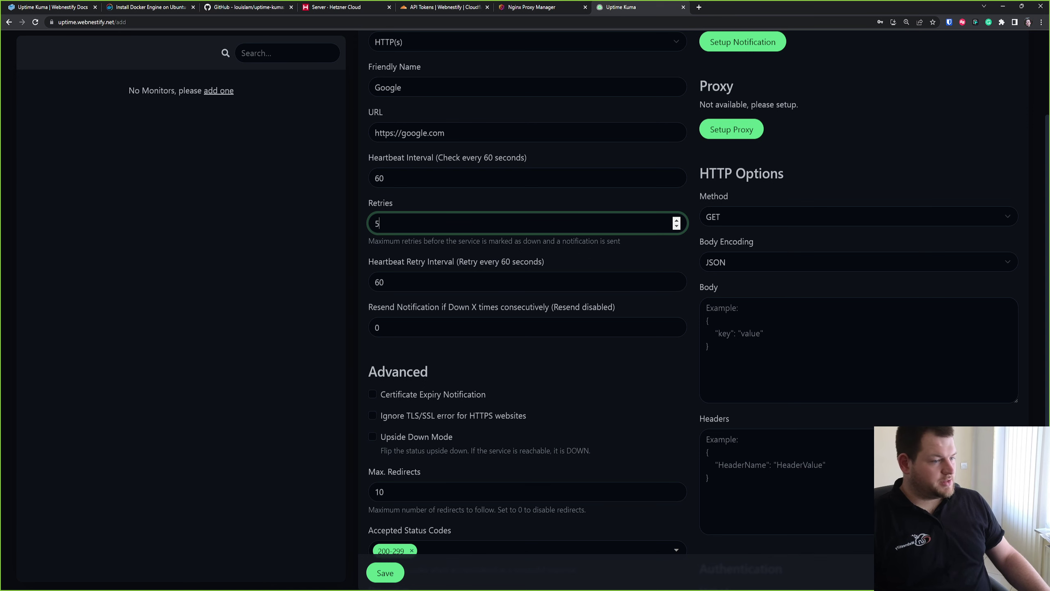
pyautogui.scroll(-3, 525, 311)
pyautogui.scroll(-1, 525, 311)
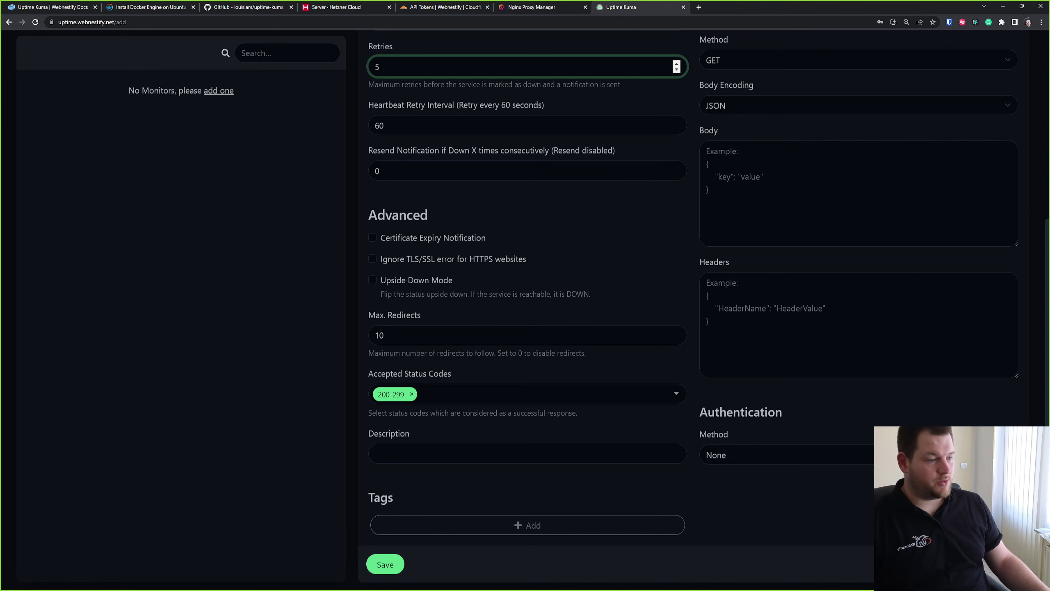
pyautogui.click(676, 393)
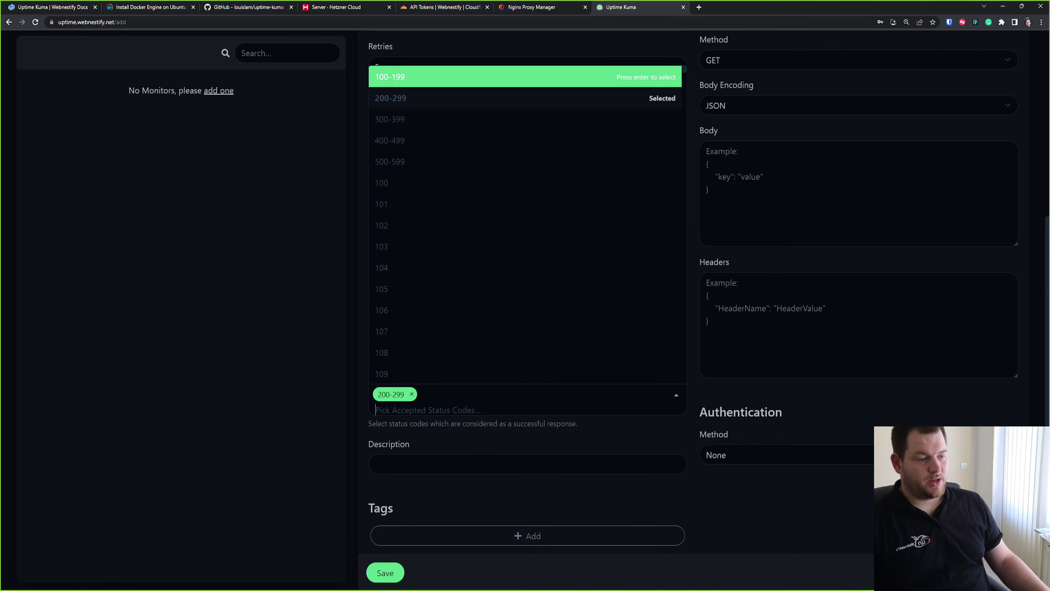
pyautogui.write('401')
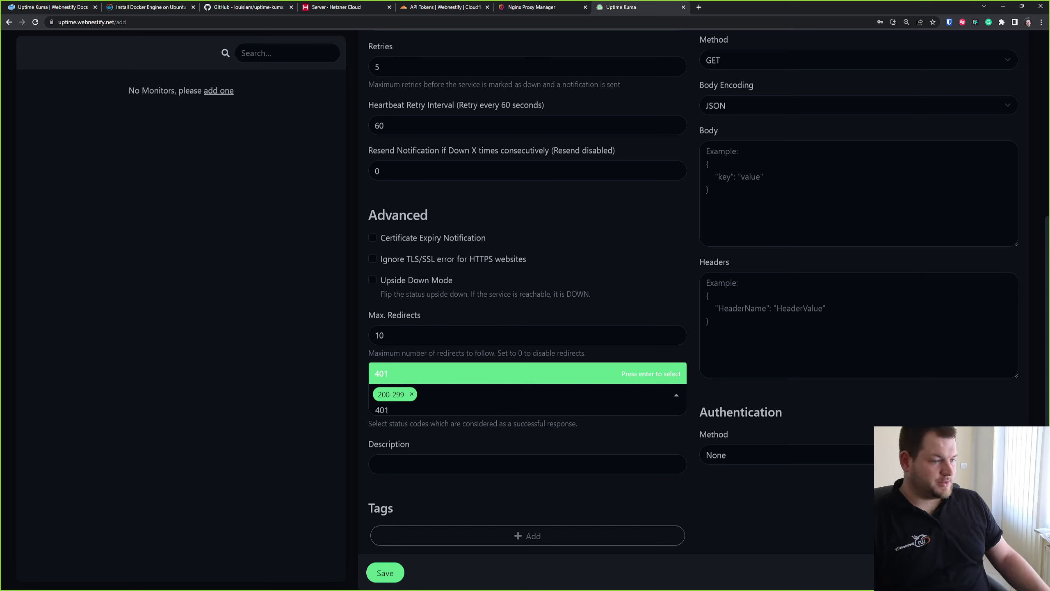
pyautogui.press('BackSpace')
pyautogui.press('BackSpace')
pyautogui.press('BackSpace')
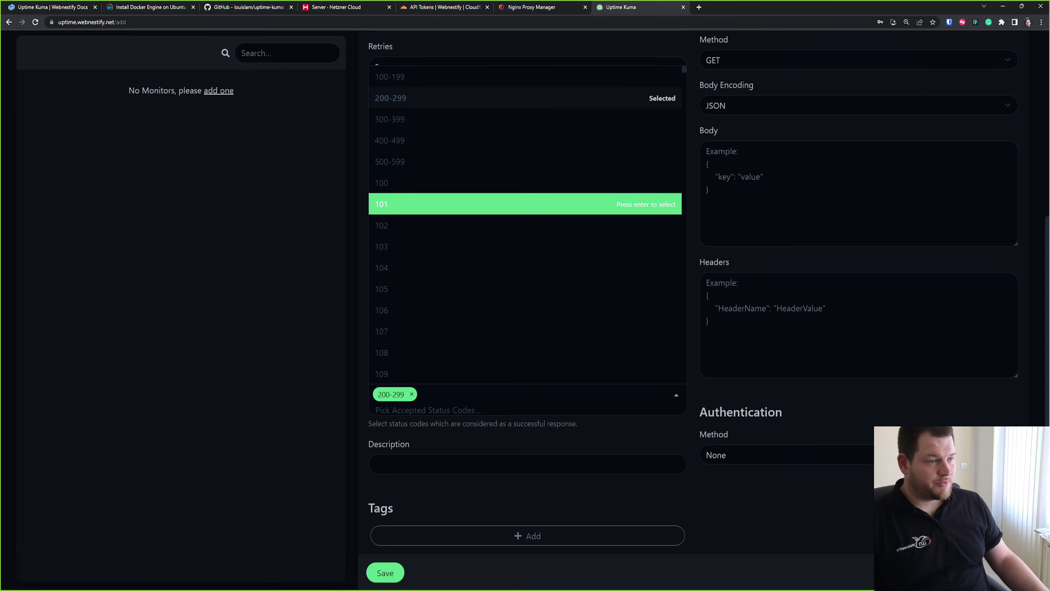
pyautogui.scroll(-4, 525, 226)
pyautogui.moveTo(225, 264); pyautogui.dragTo(220, 265)
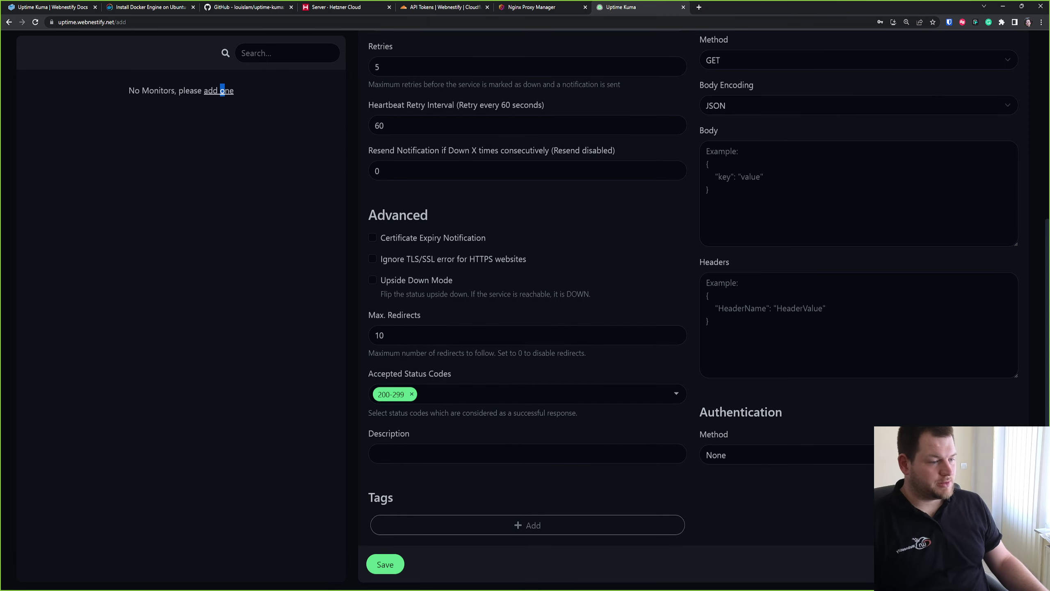
# - Add a new red tag named Public Services to the Google monitor and save the monitor
pyautogui.click(527, 524)
pyautogui.click(465, 273)
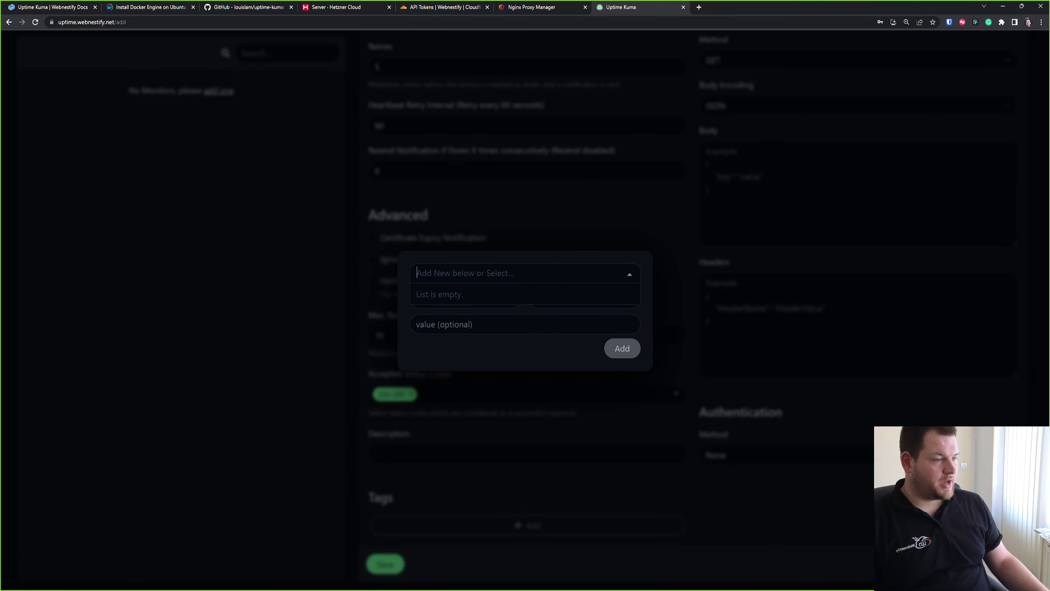
pyautogui.press('Escape')
pyautogui.click(465, 298)
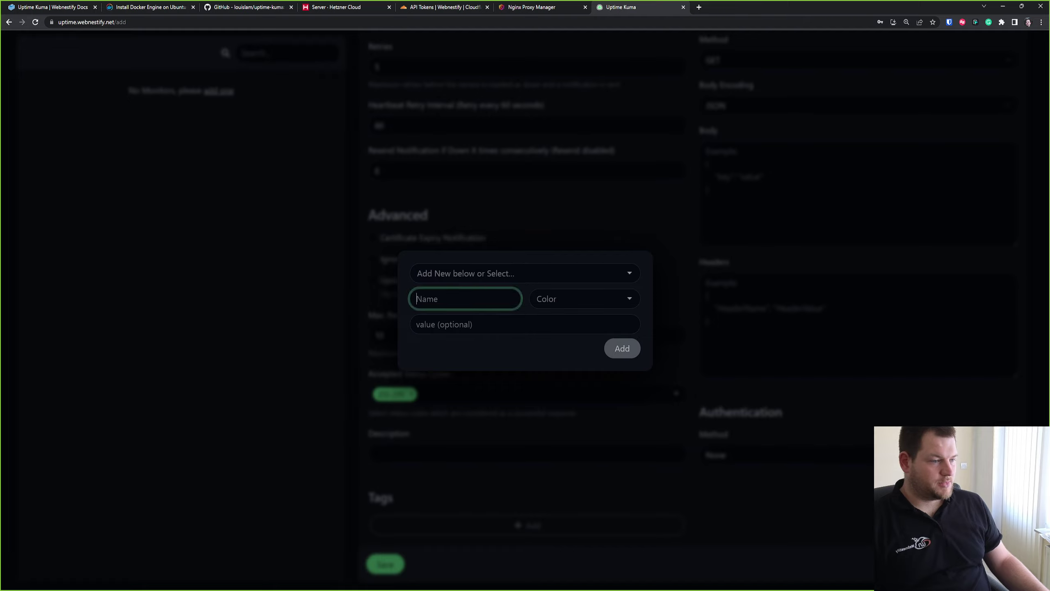
pyautogui.write('Publioc')
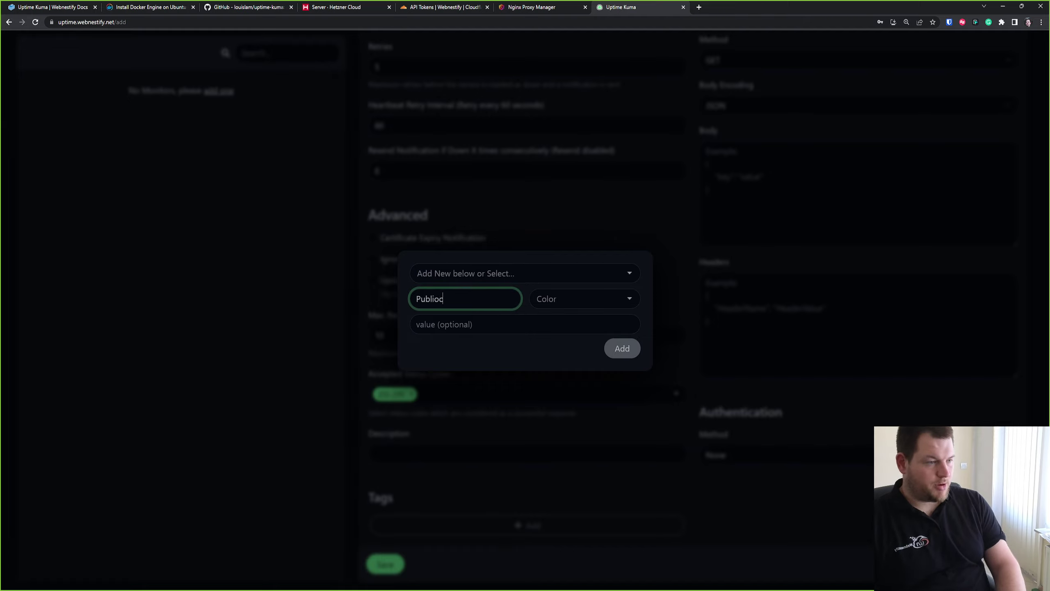
pyautogui.write('Services')
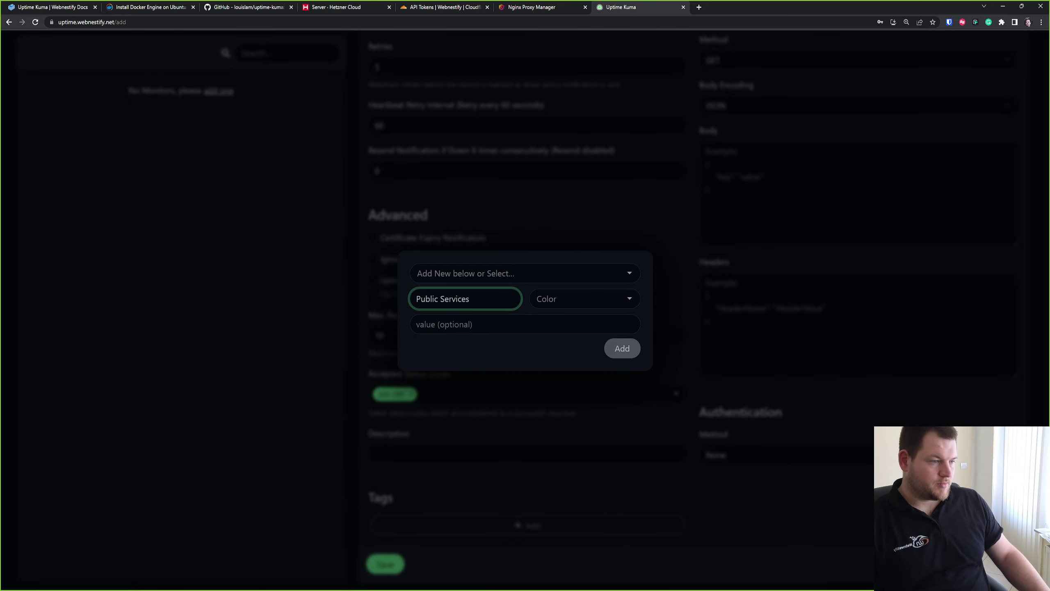
pyautogui.click(584, 298)
pyautogui.click(554, 345)
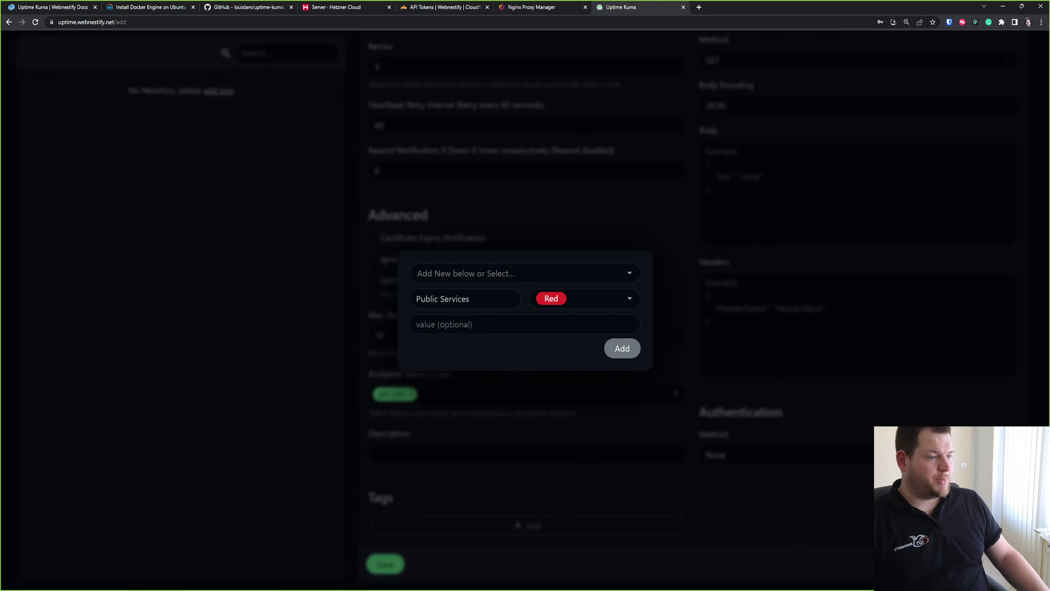
pyautogui.click(622, 348)
pyautogui.scroll(-1, 537, 331)
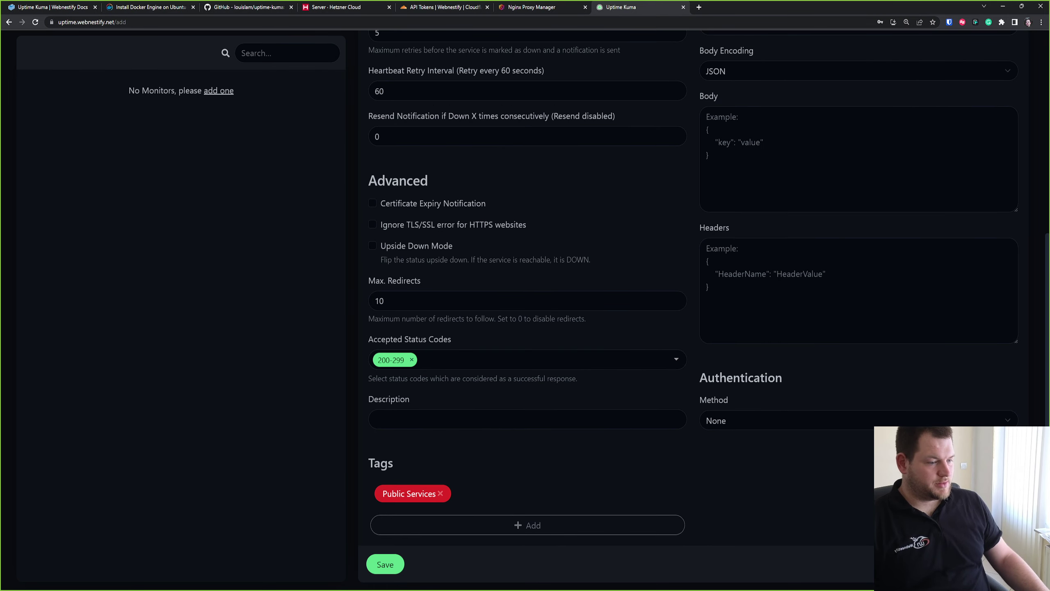
pyautogui.click(384, 572)
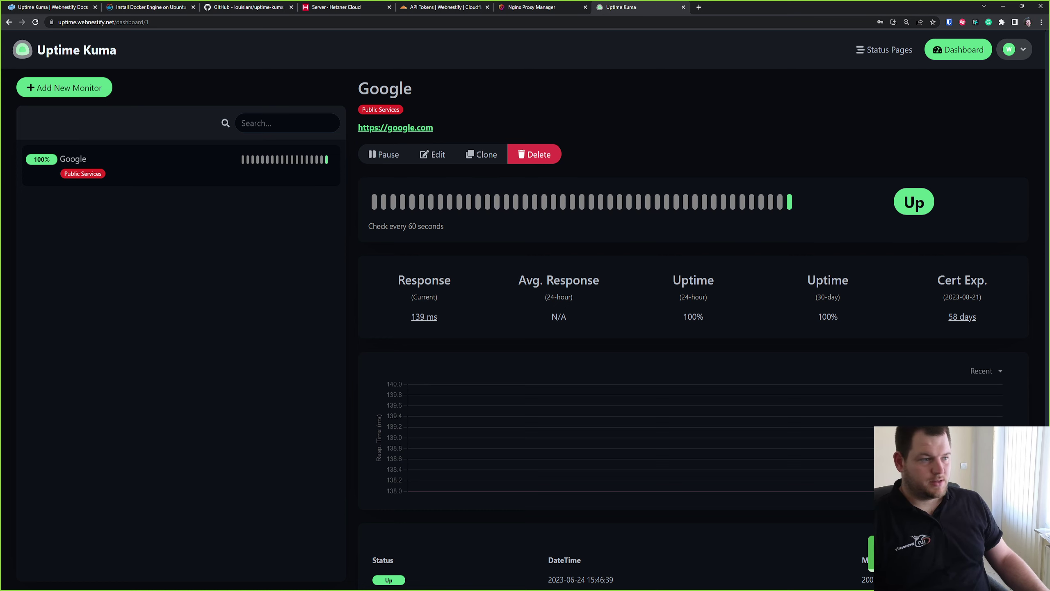
# - Start another new monitor of type DNS and name it Google Mail Servers
pyautogui.click(64, 87)
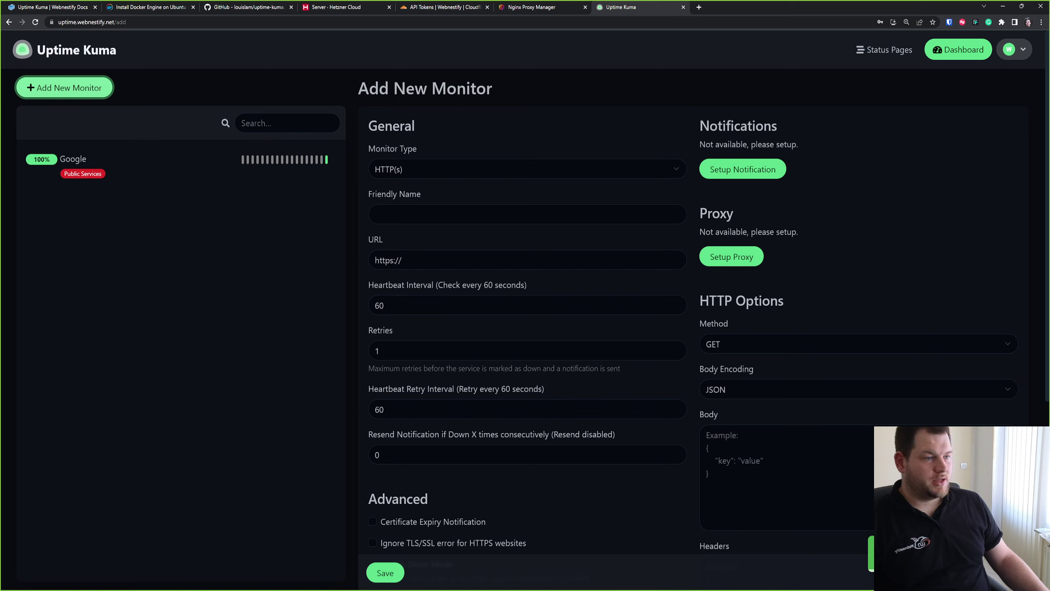
pyautogui.click(527, 169)
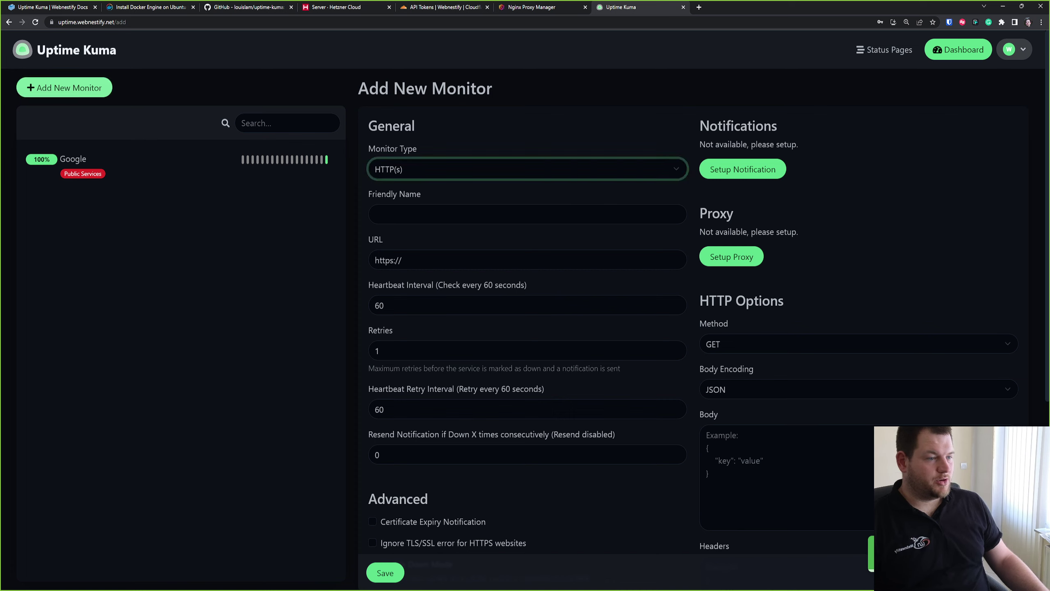
pyautogui.press('d')
pyautogui.click(527, 214)
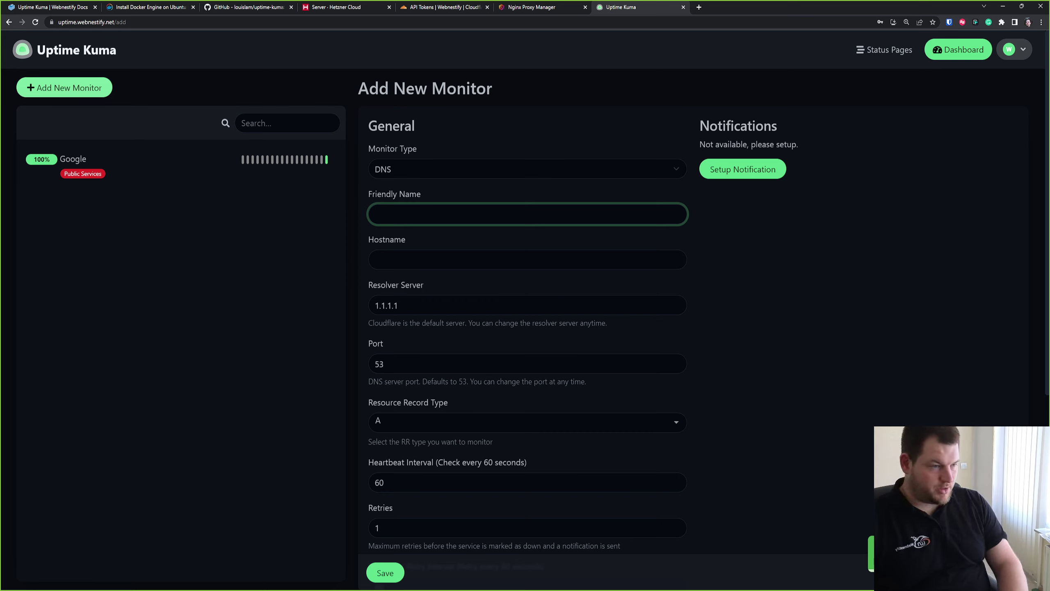
pyautogui.write('Google')
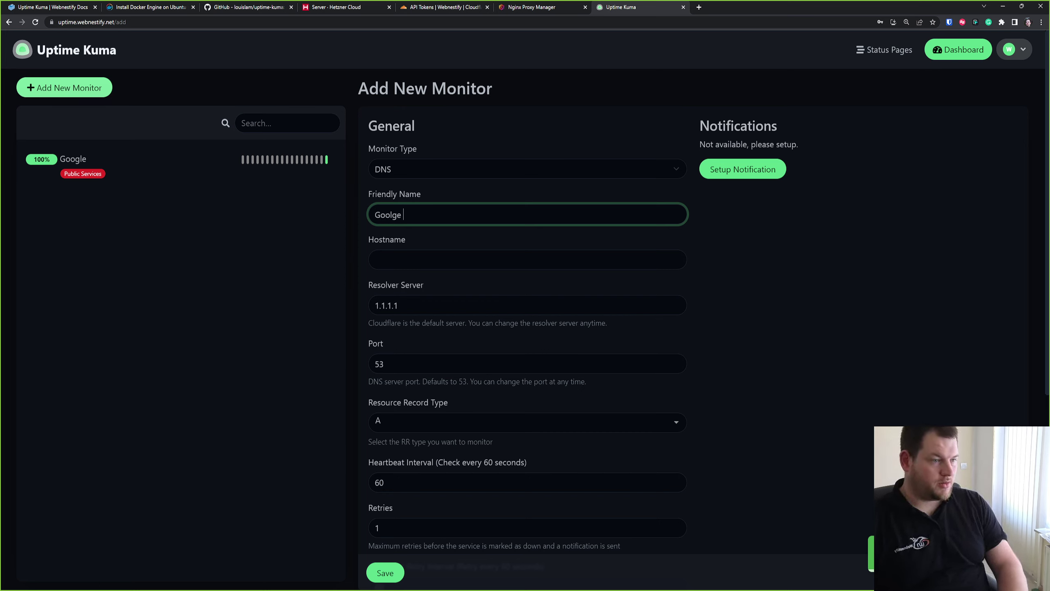
pyautogui.press('BackSpace')
pyautogui.press('BackSpace')
pyautogui.press('BackSpace')
pyautogui.write('gle ')
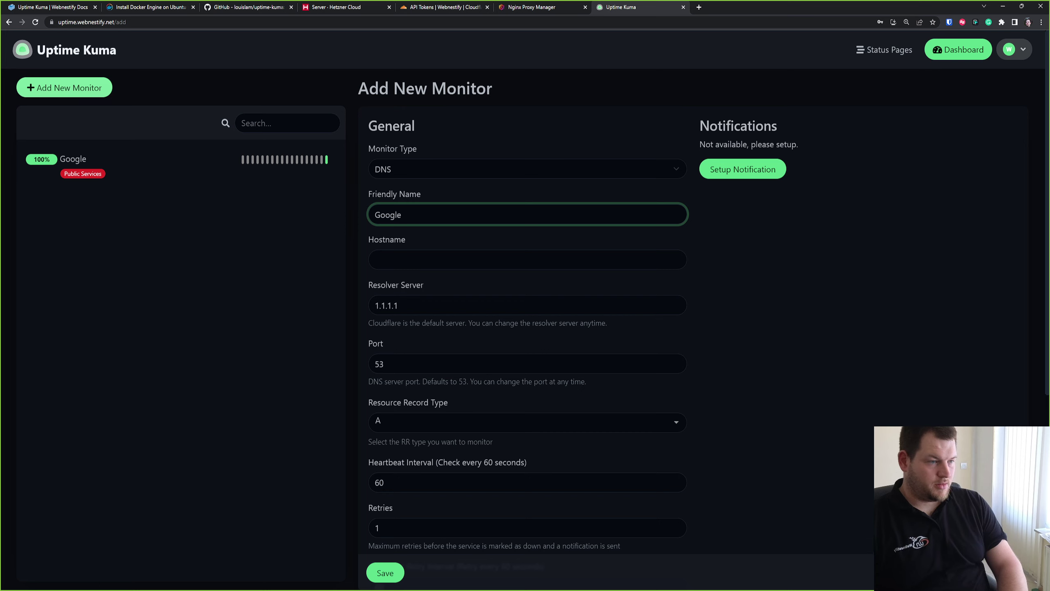
pyautogui.write('Mail Servers')
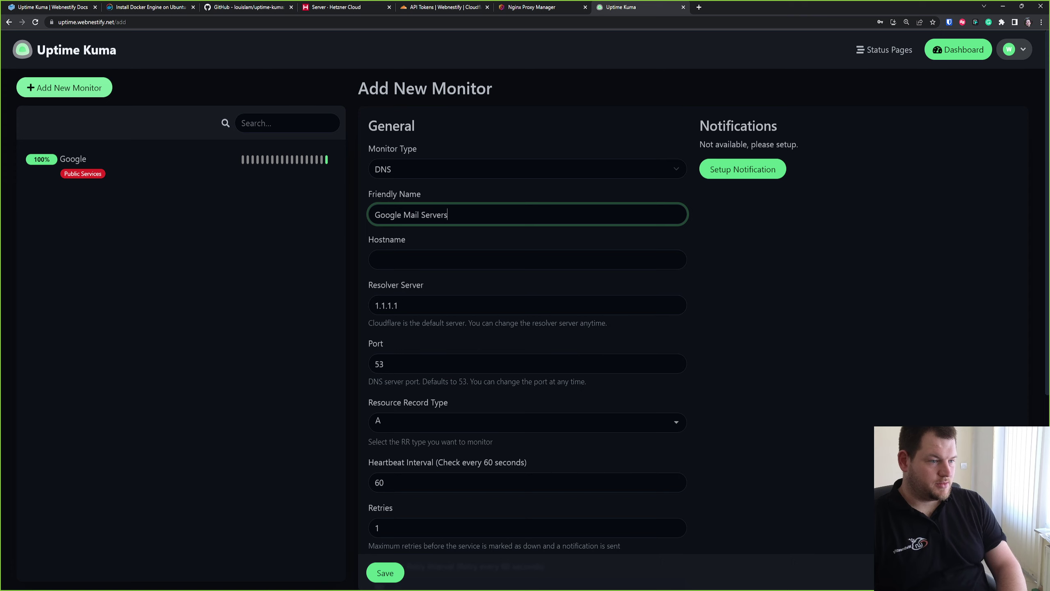
pyautogui.click(527, 259)
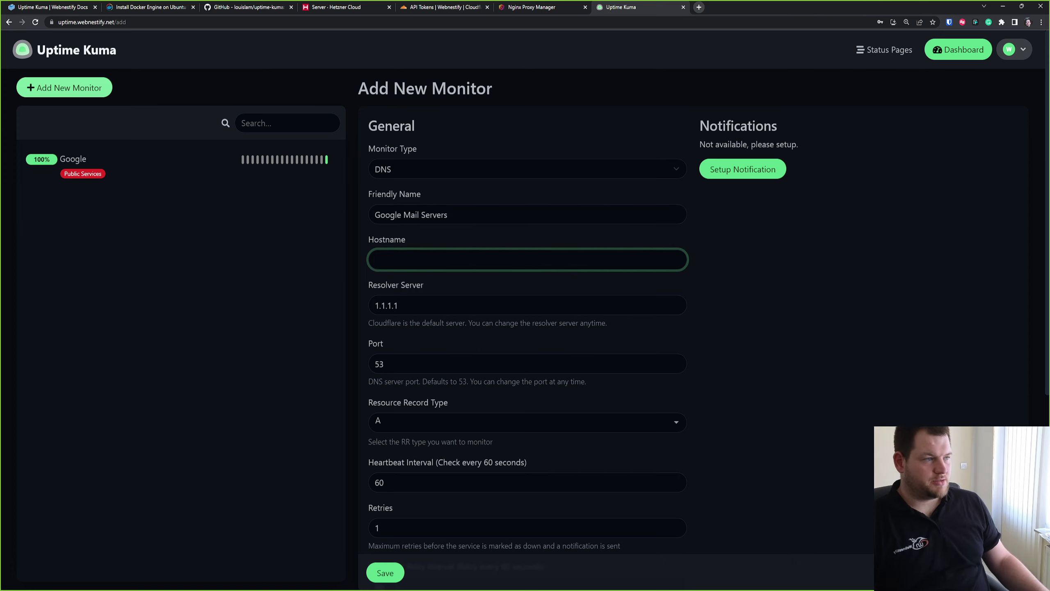
# - Search the web for "google mx records" in a new browser tab
pyautogui.click(698, 7)
pyautogui.write('googl')
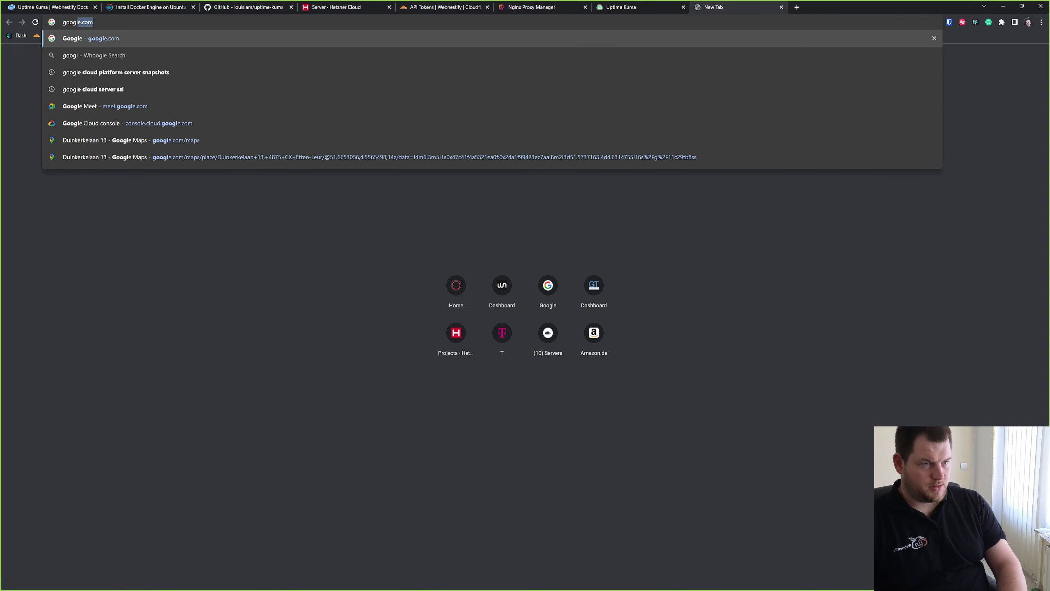
pyautogui.write('e mx records')
pyautogui.press('Return')
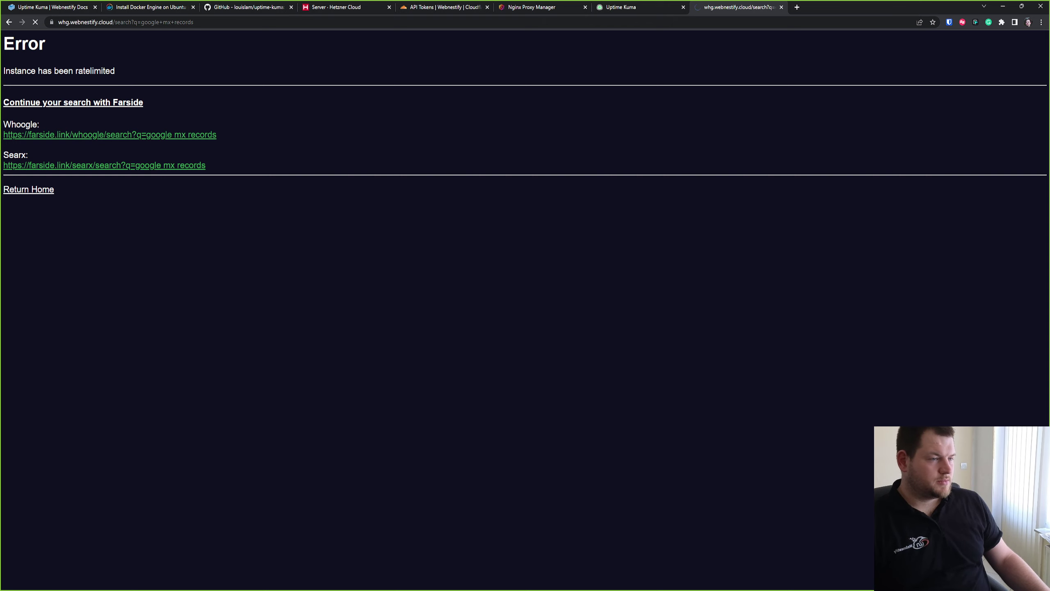
pyautogui.click(445, 7)
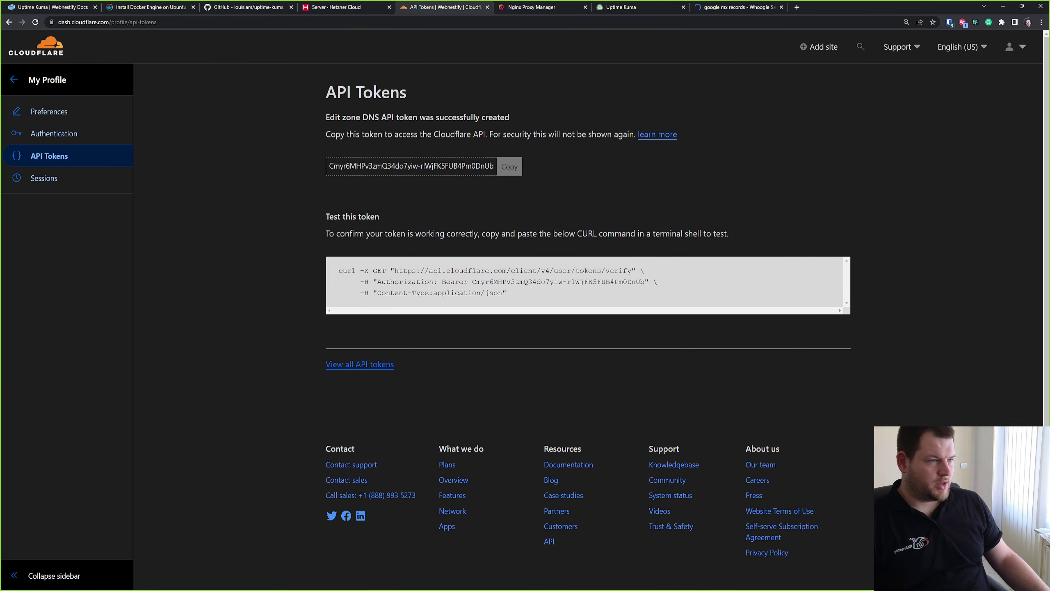
pyautogui.click(14, 80)
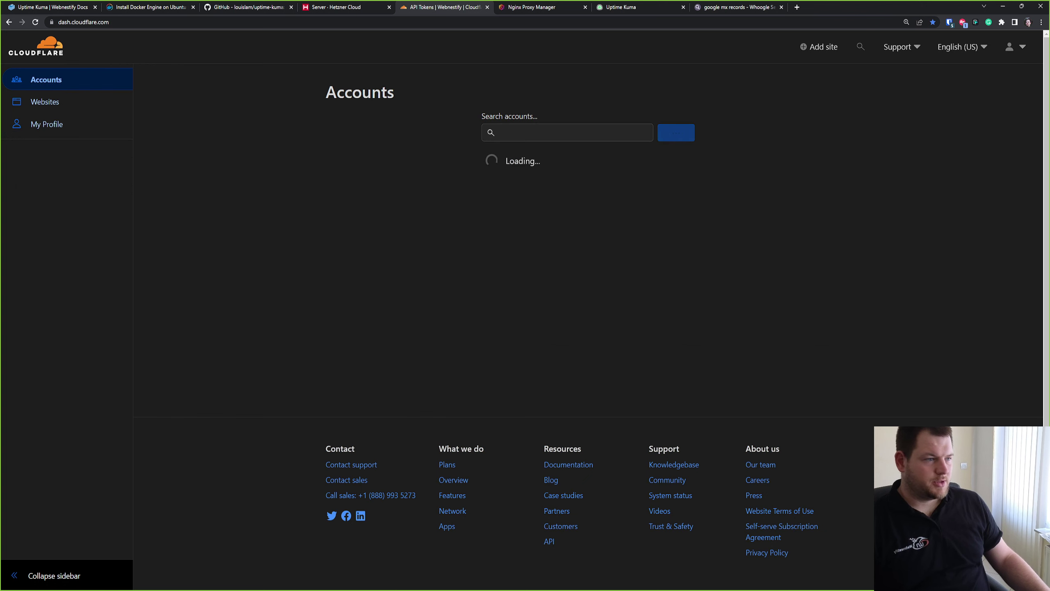
pyautogui.click(739, 8)
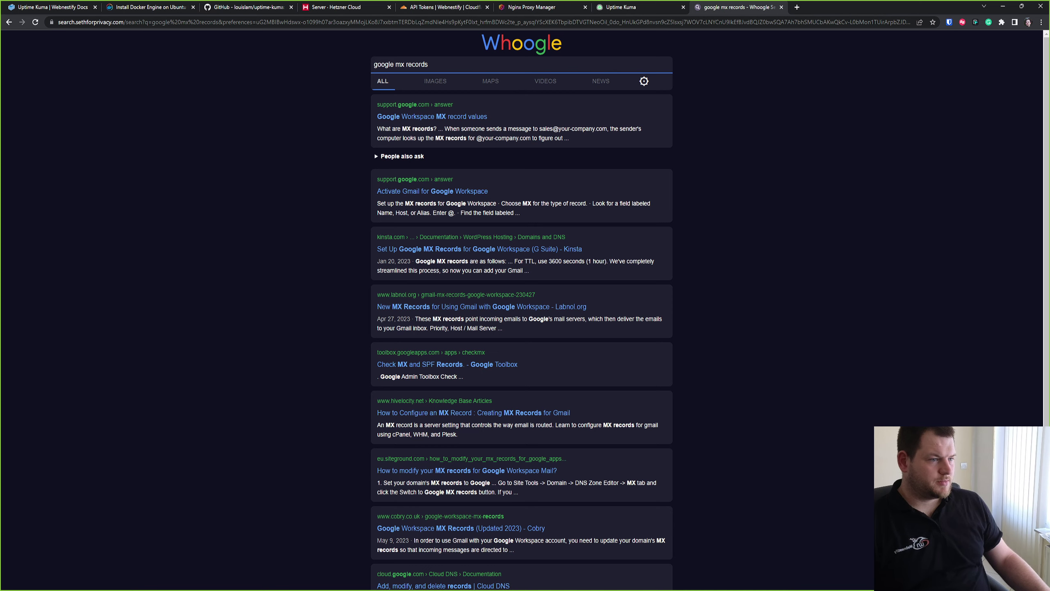
# - Open the Activate Gmail for Google Workspace help article and examine its MX record instructions for the mail server hostname
pyautogui.click(433, 191)
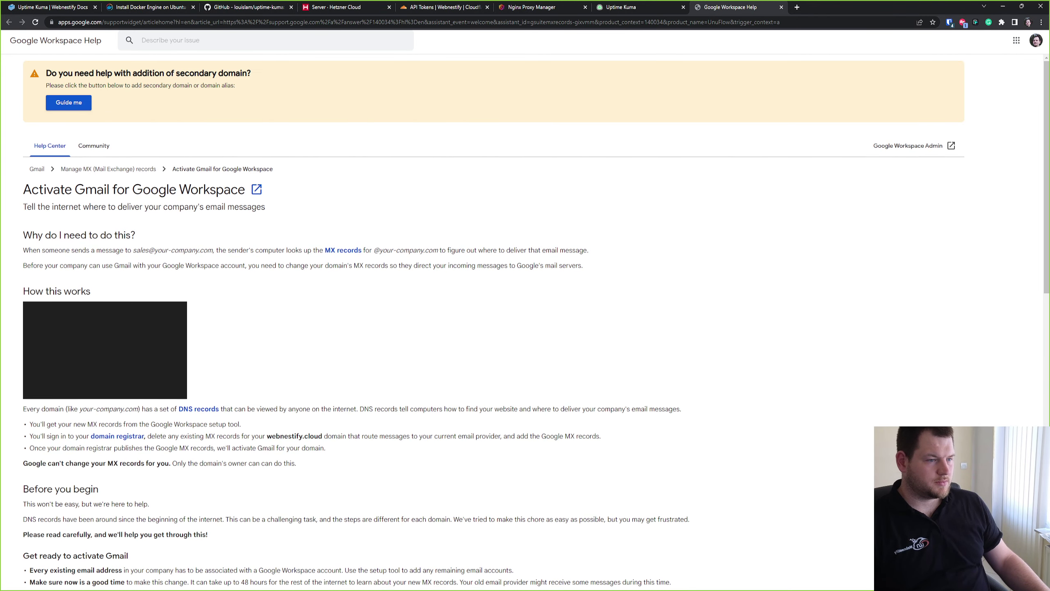
pyautogui.scroll(-4, 496, 322)
pyautogui.scroll(-17, 496, 323)
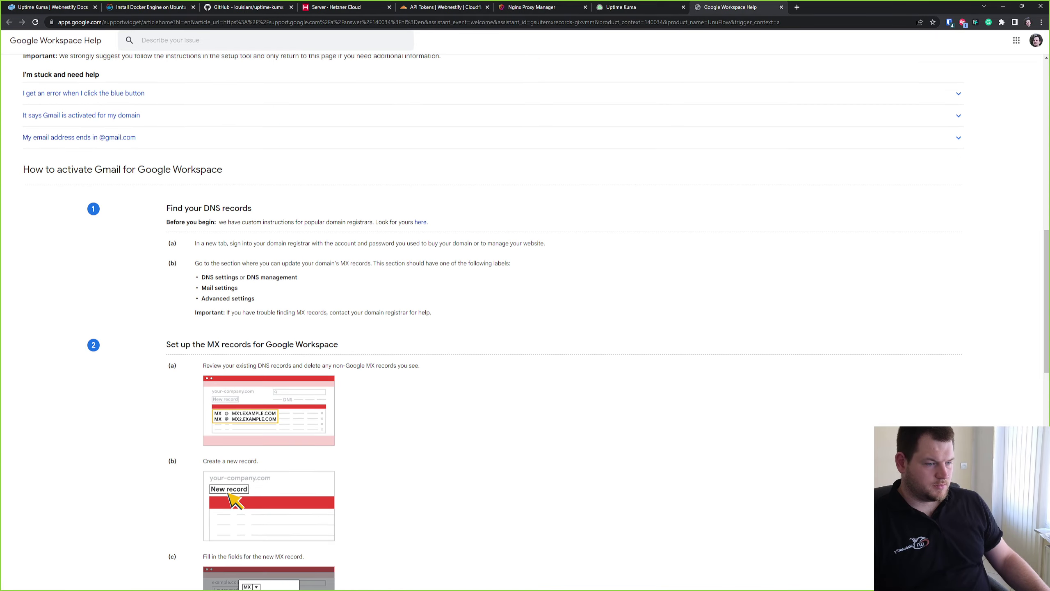
pyautogui.scroll(-13, 496, 323)
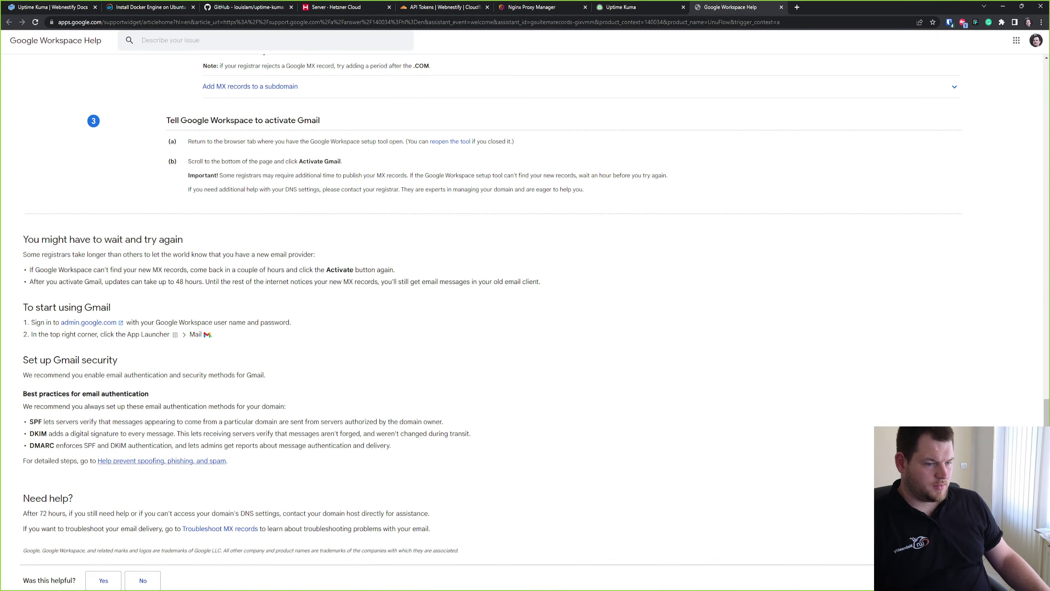
pyautogui.scroll(20, 496, 323)
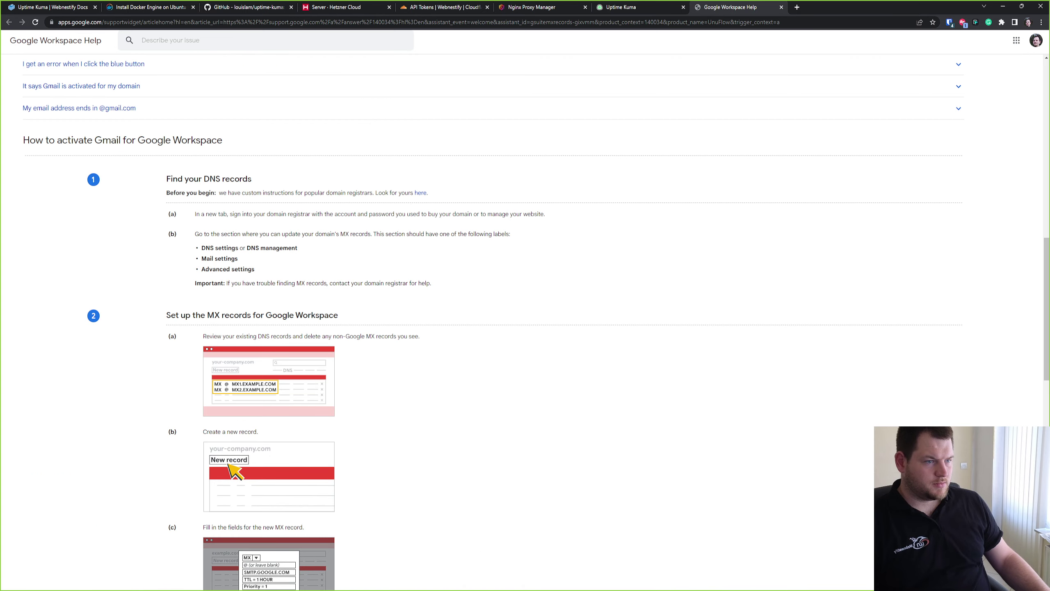
pyautogui.scroll(2, 496, 323)
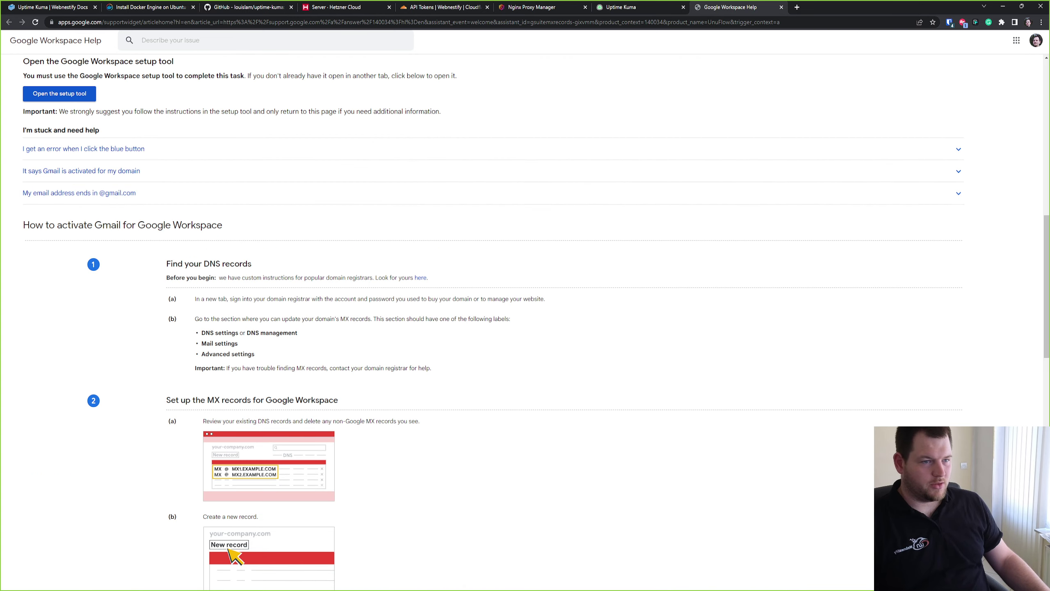
pyautogui.scroll(-5, 496, 323)
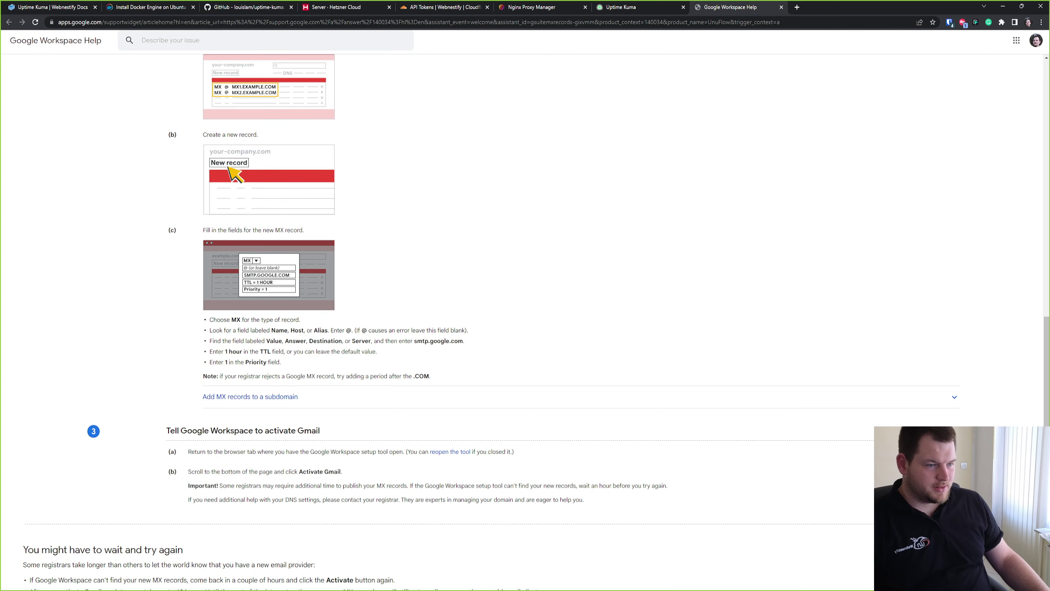
# - Examine the rest of the MX record instructions, including the section on adding MX records to a subdomain
pyautogui.scroll(-4, 496, 323)
pyautogui.click(250, 397)
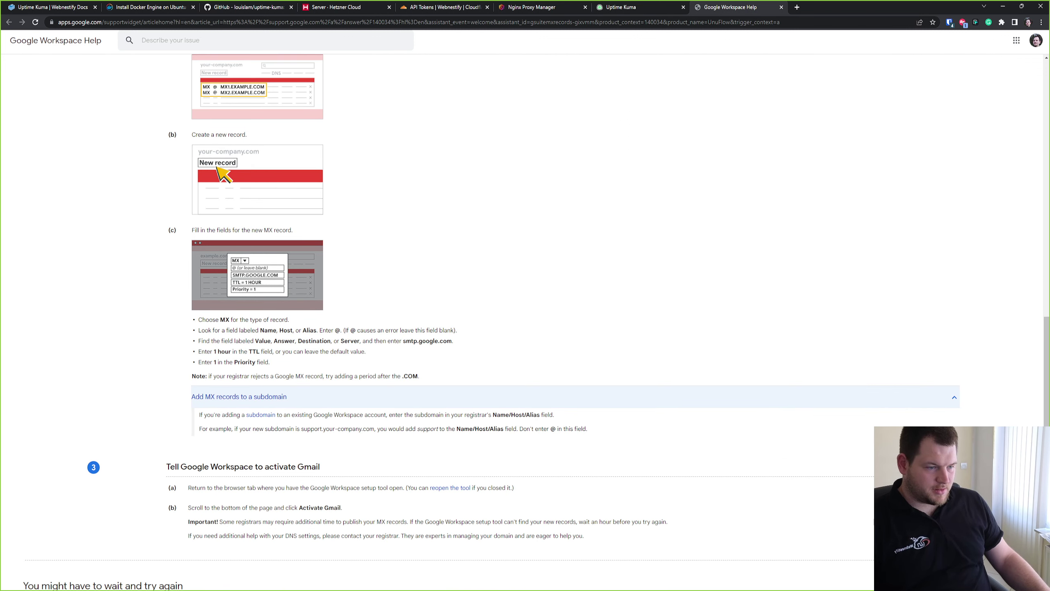
pyautogui.scroll(-8, 496, 323)
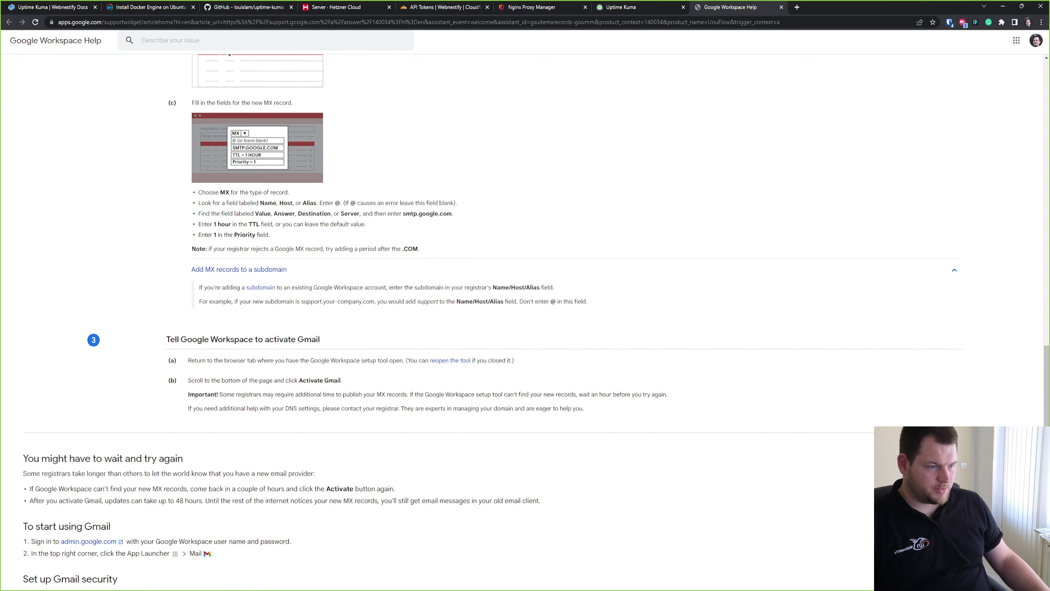
pyautogui.scroll(-4, 496, 323)
pyautogui.scroll(1, 496, 323)
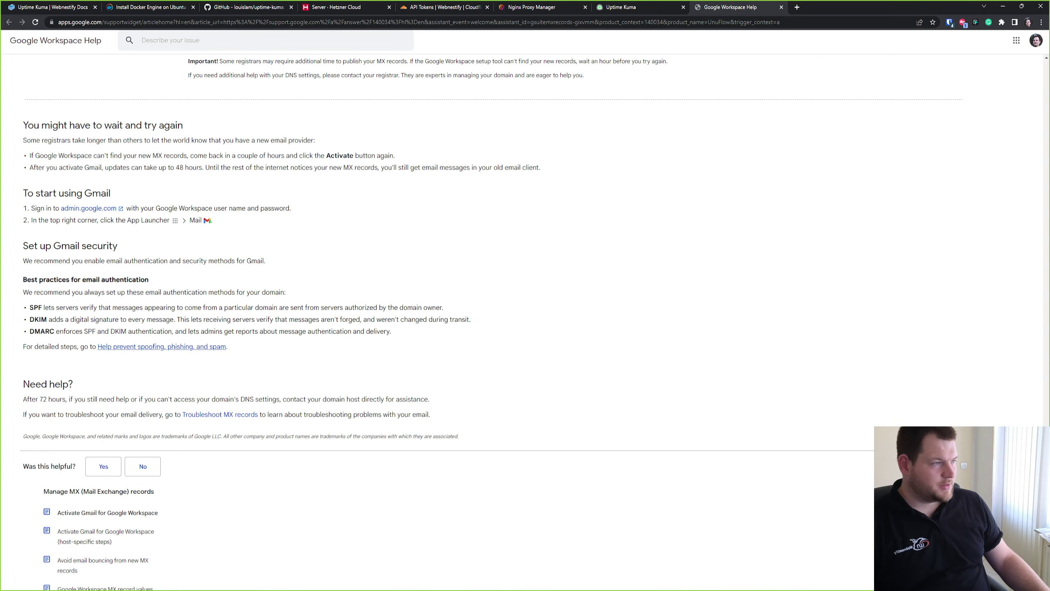
# - Return to the new monitor form in Uptime Kuma, change the monitor type to Ping and name it Main server
pyautogui.hotkey('ctrl', '5')
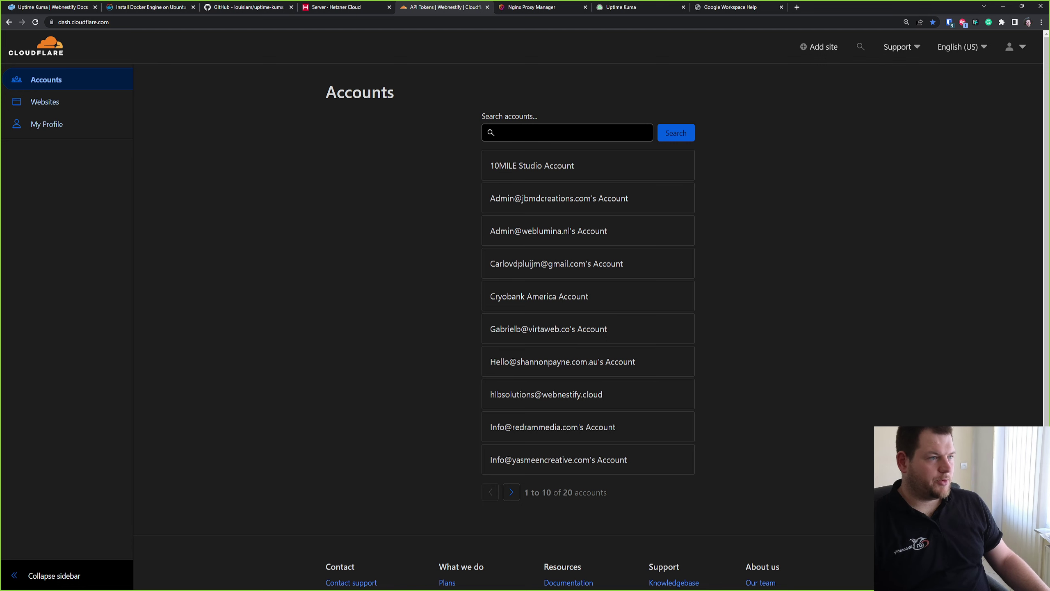
pyautogui.hotkey('ctrl', '7')
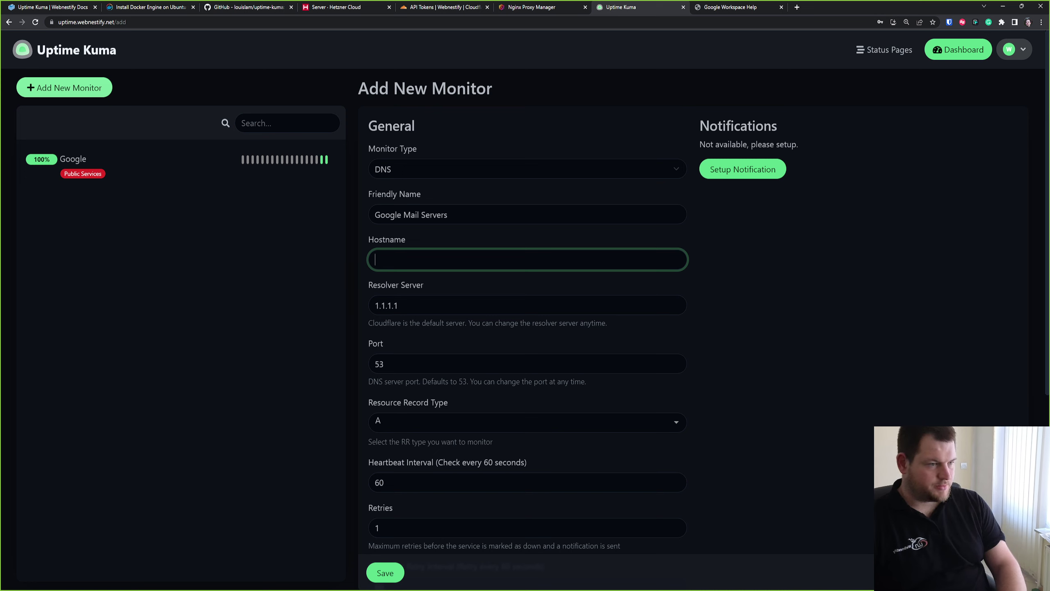
pyautogui.click(527, 169)
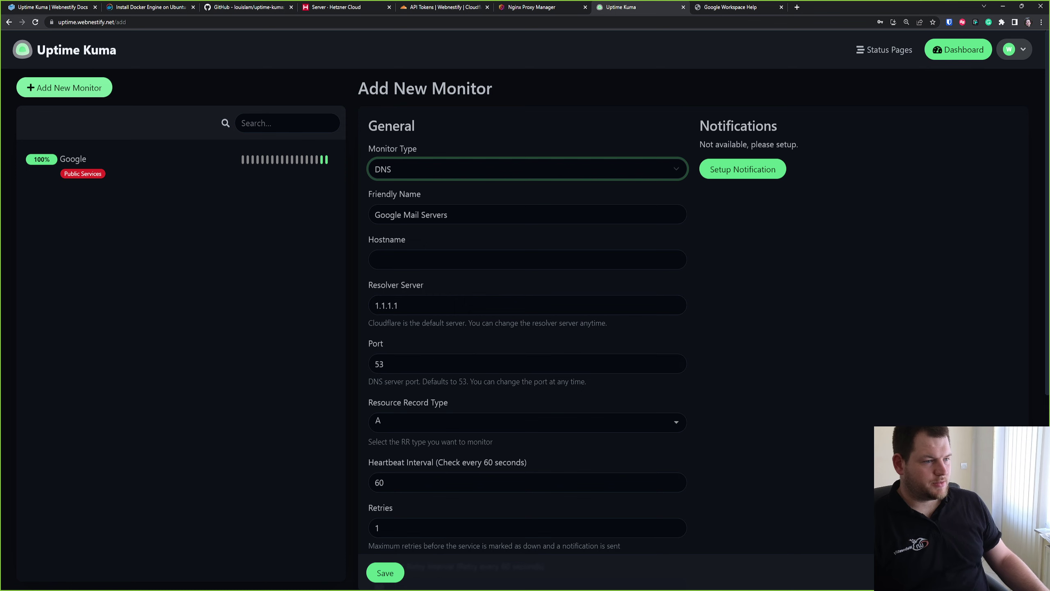
pyautogui.press('Up')
pyautogui.press('Up')
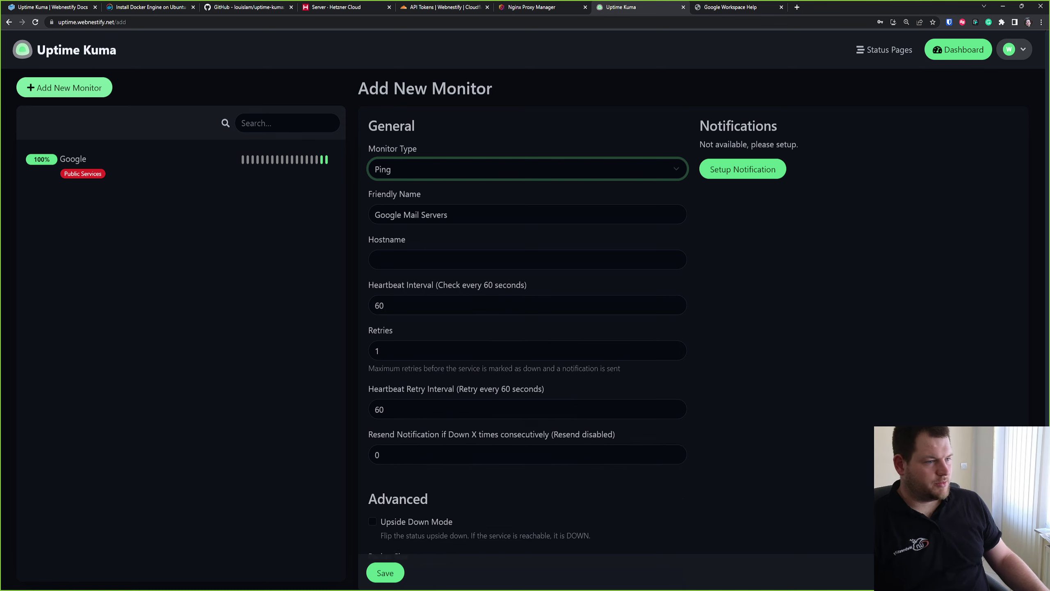
pyautogui.press('Tab')
pyautogui.write('M')
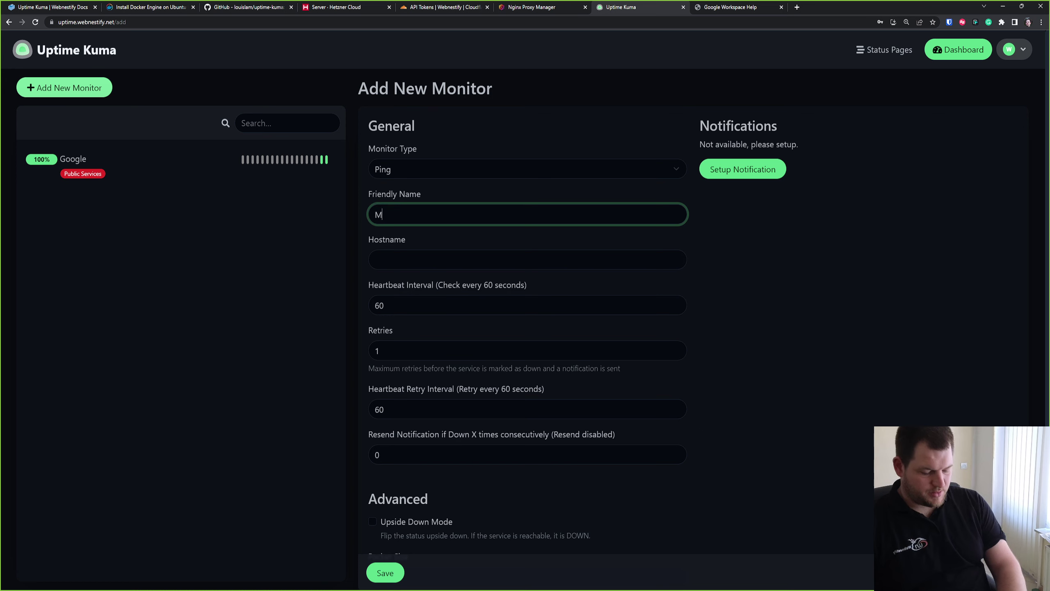
pyautogui.write('ain server')
pyautogui.press('Tab')
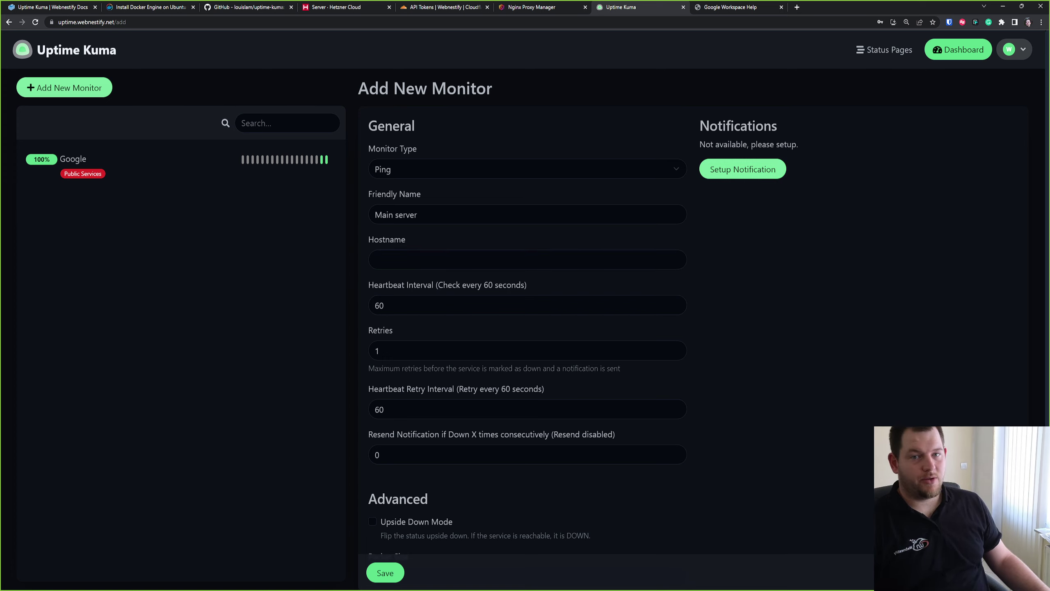
# - Examine the notification setup options for Email (SMTP) and Telegram, and close the setup without saving
pyautogui.click(743, 169)
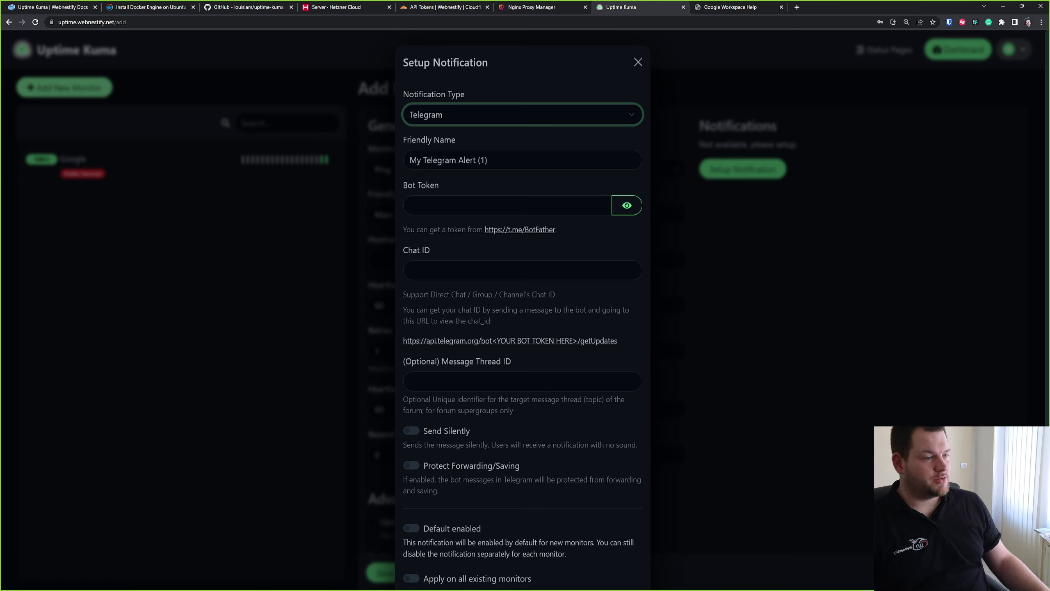
pyautogui.press('e')
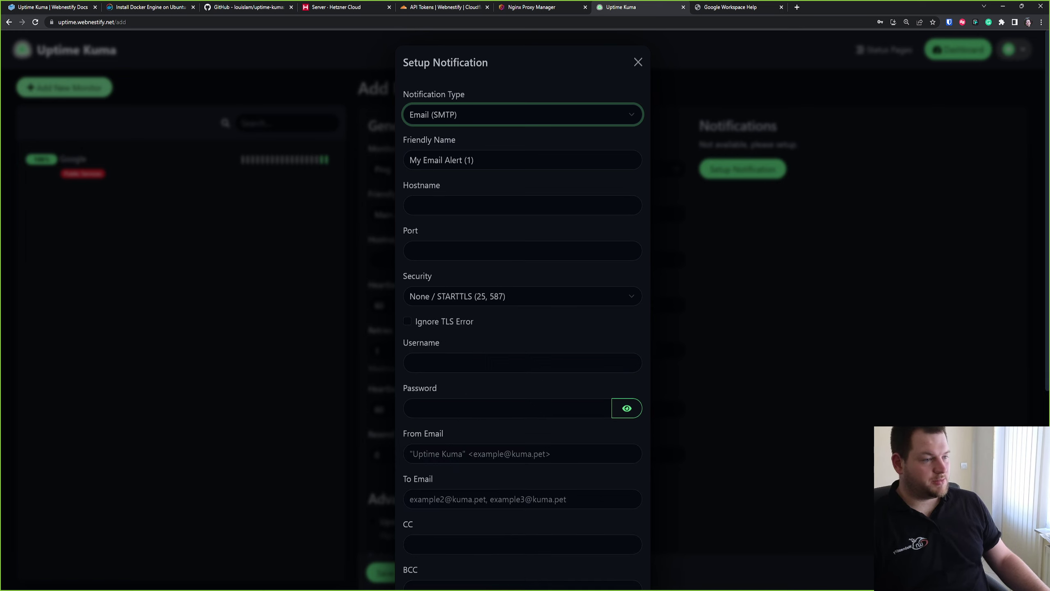
pyautogui.scroll(-2, 522, 310)
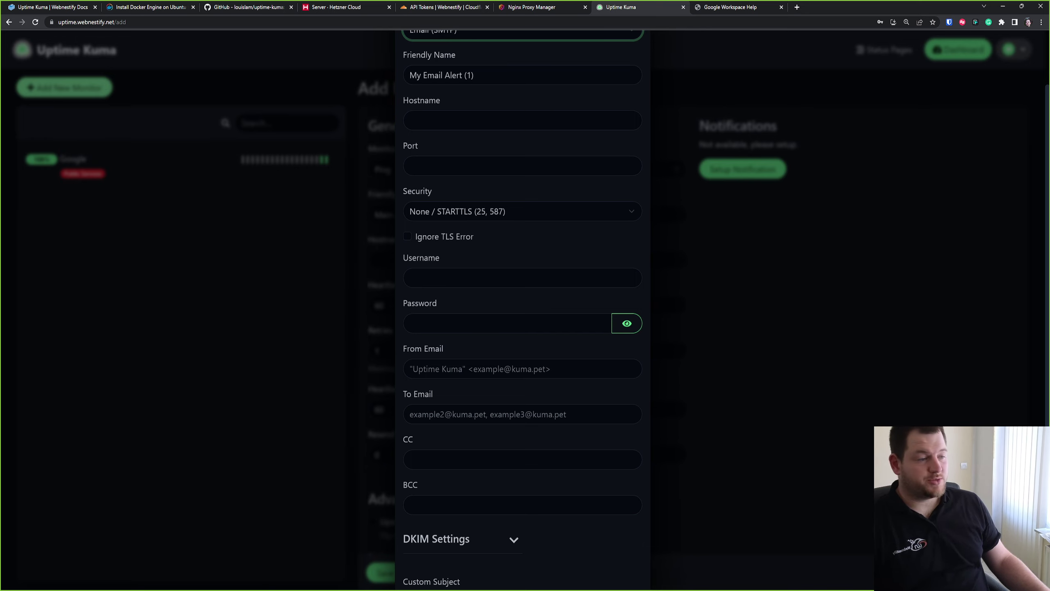
pyautogui.scroll(2, 522, 311)
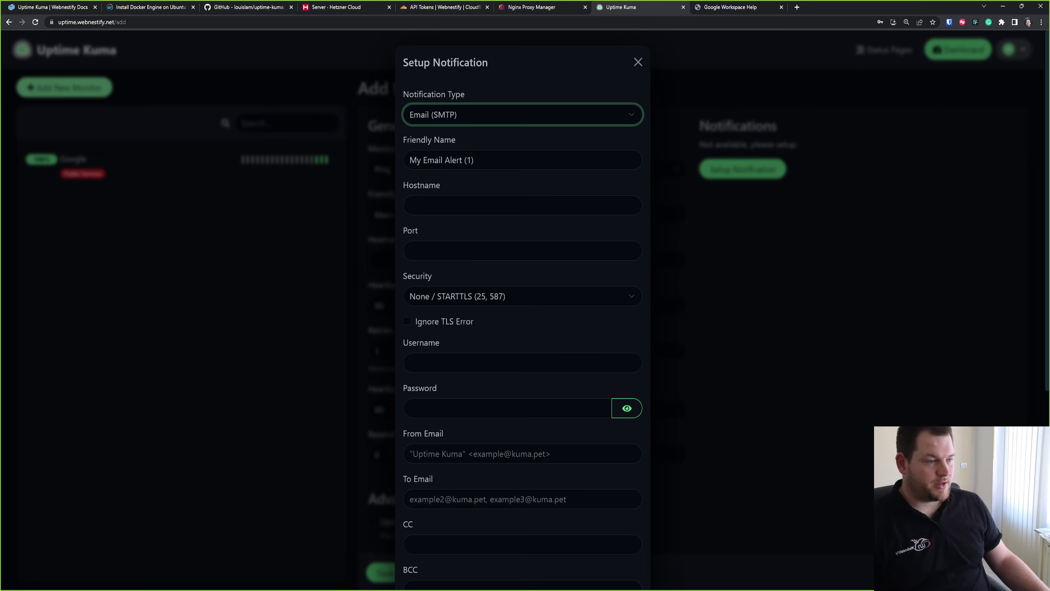
pyautogui.press('t')
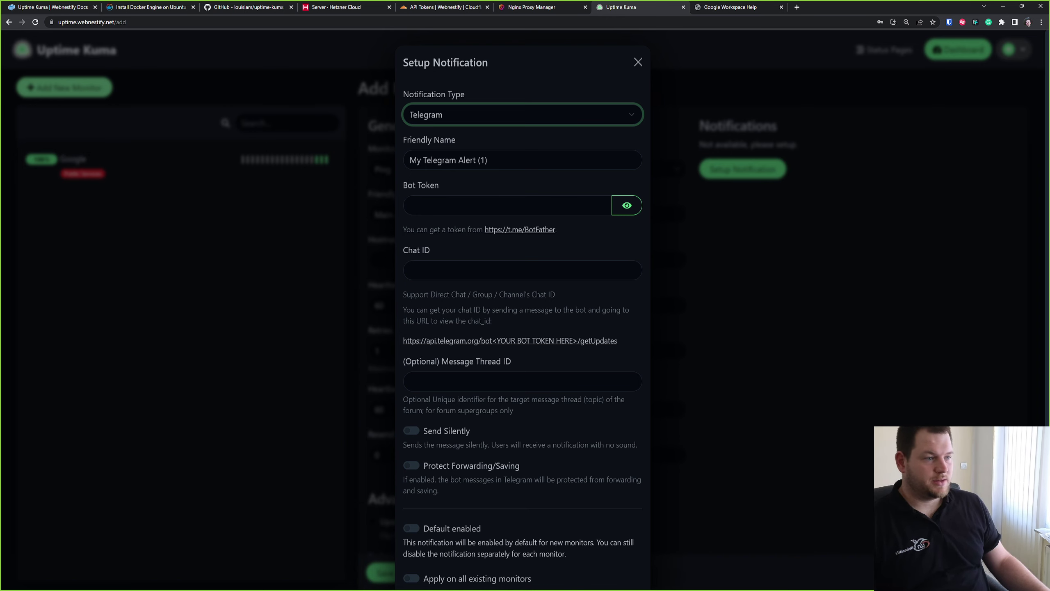
pyautogui.press('Escape')
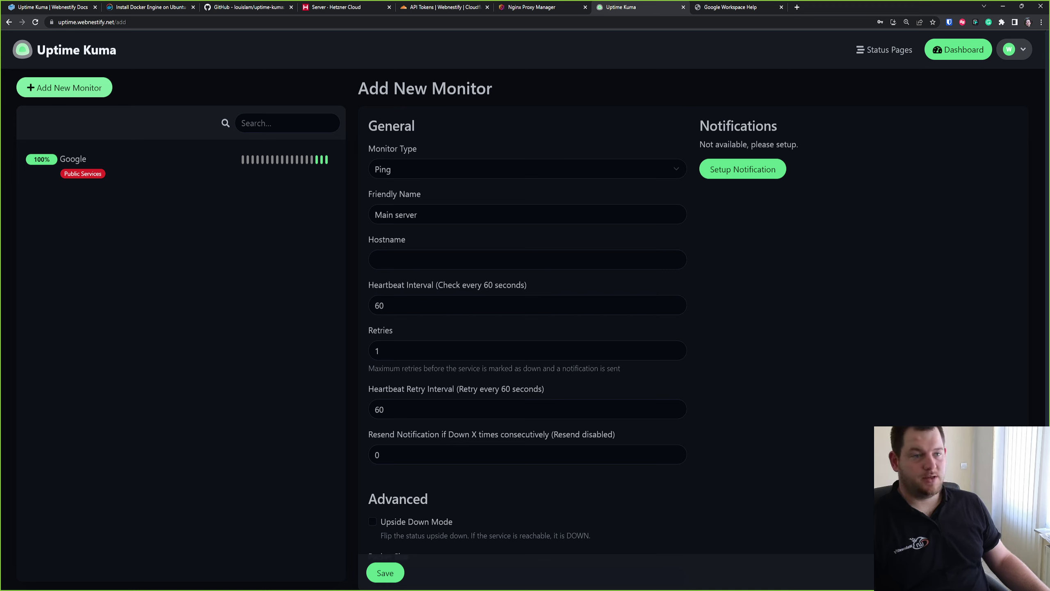
# - Create a new status page named Public services with the slug public
pyautogui.click(884, 49)
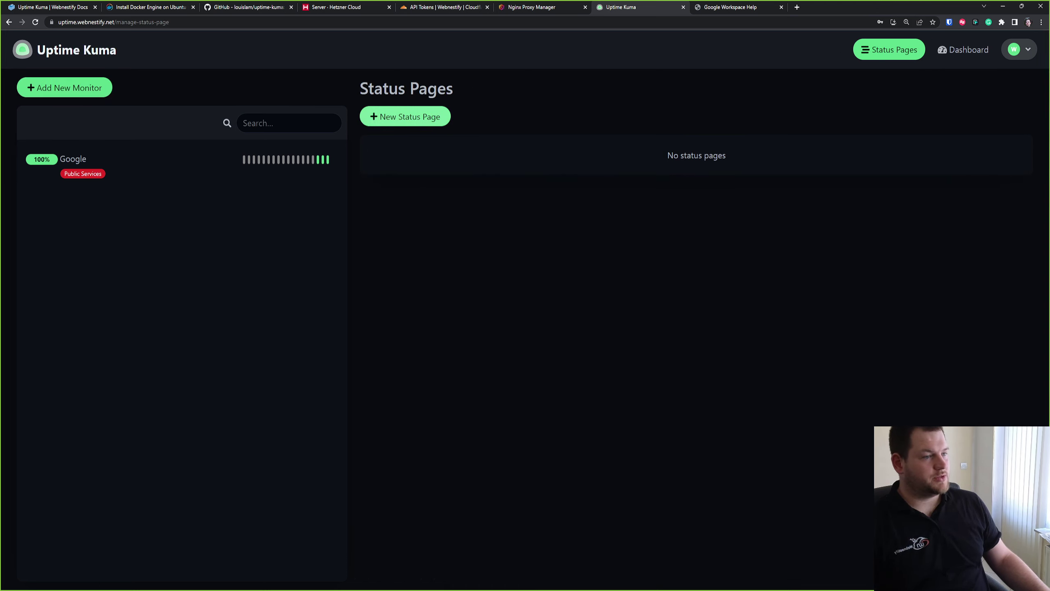
pyautogui.click(405, 116)
pyautogui.click(406, 144)
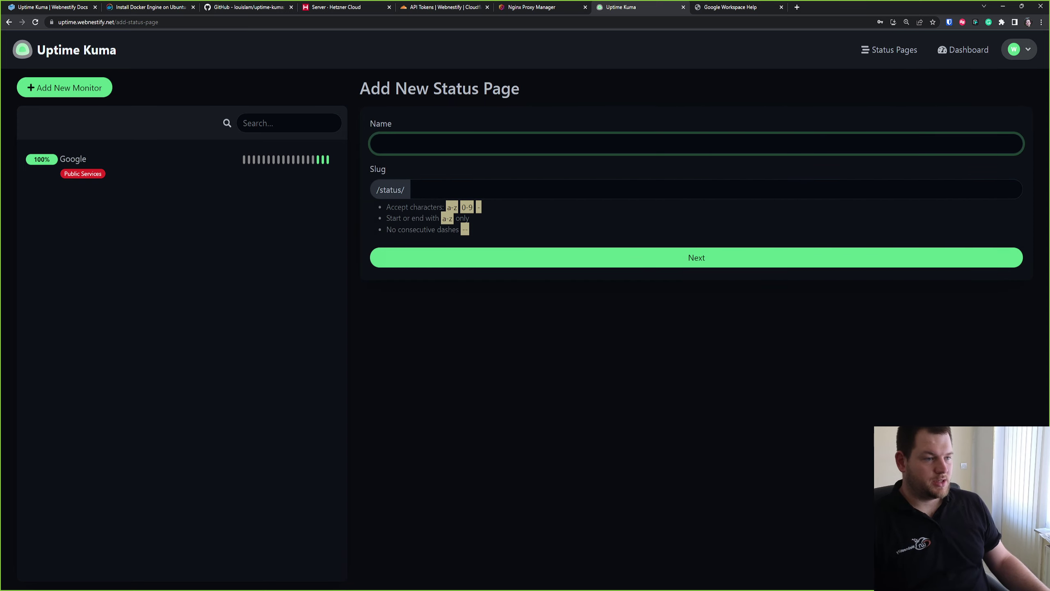
pyautogui.write('Publ')
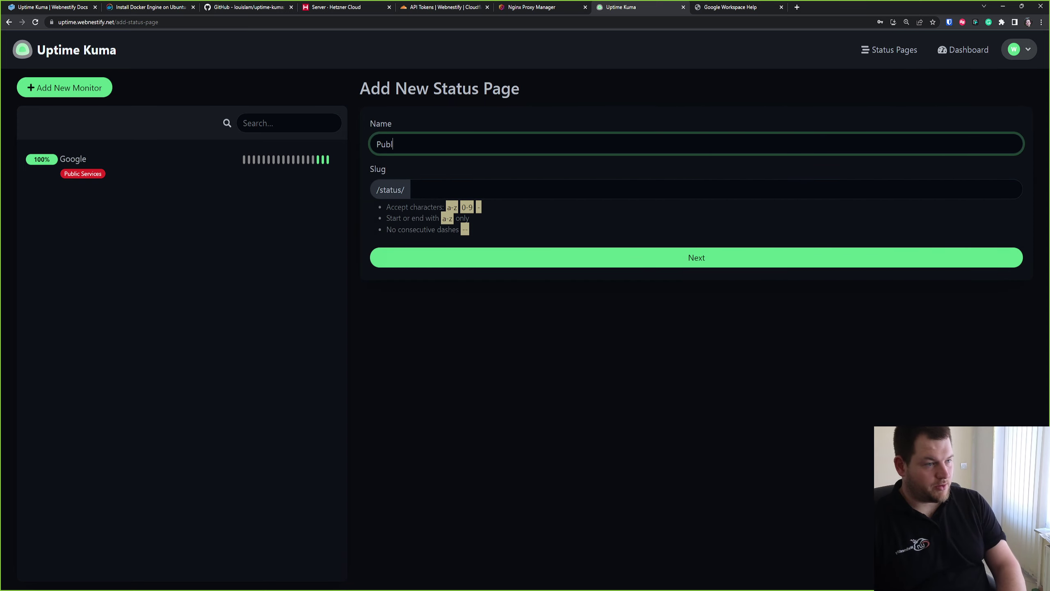
pyautogui.write('ic services')
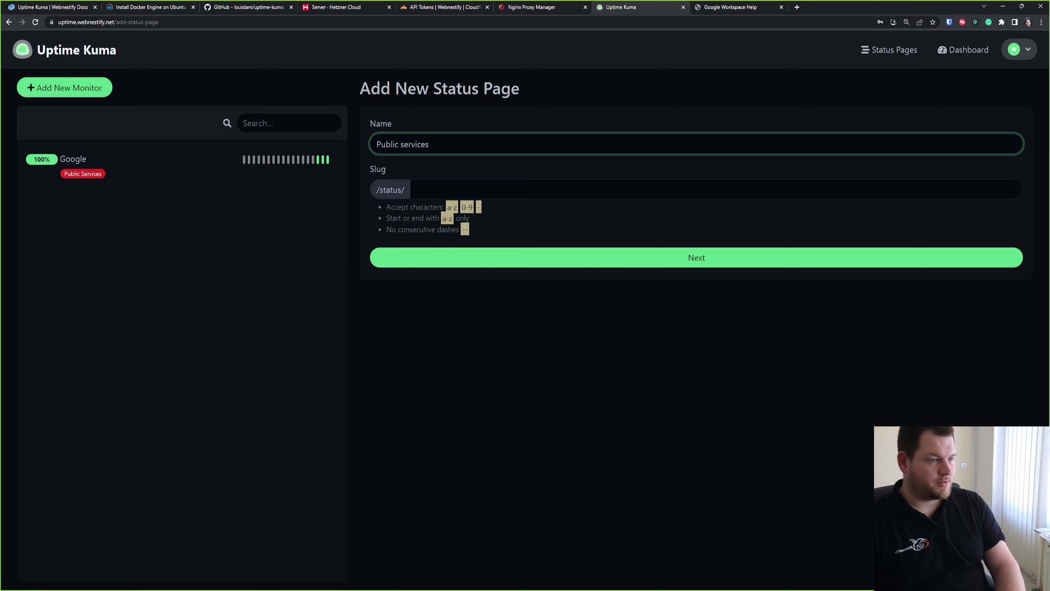
pyautogui.click(417, 189)
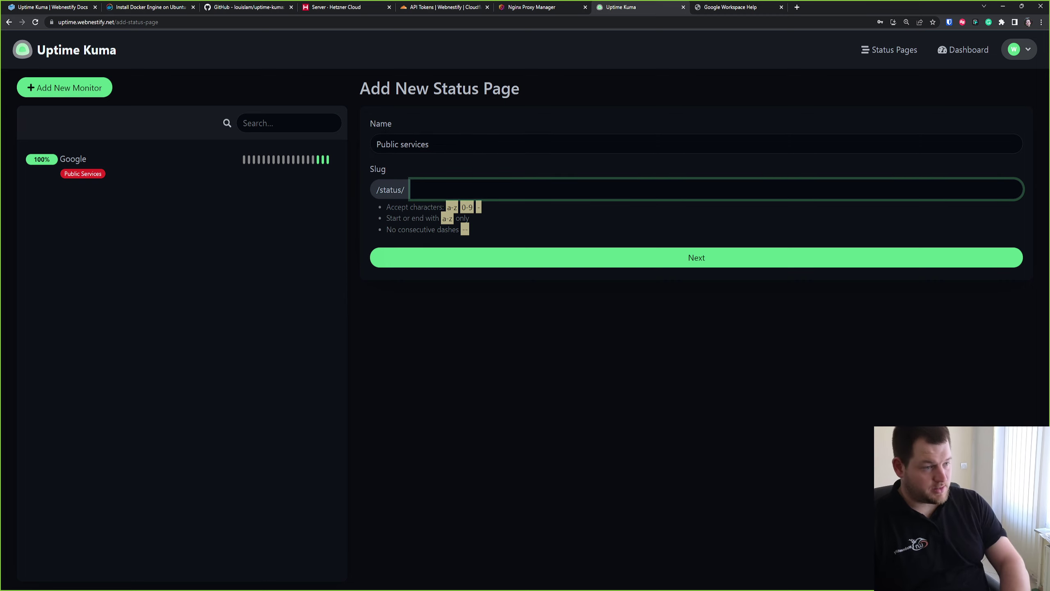
pyautogui.write('public')
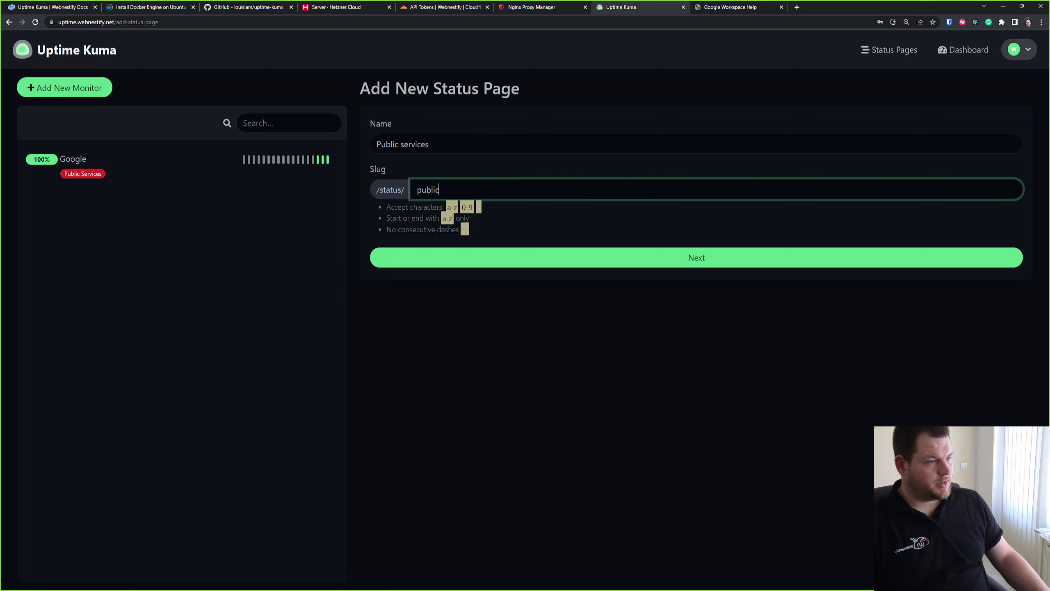
pyautogui.press('Return')
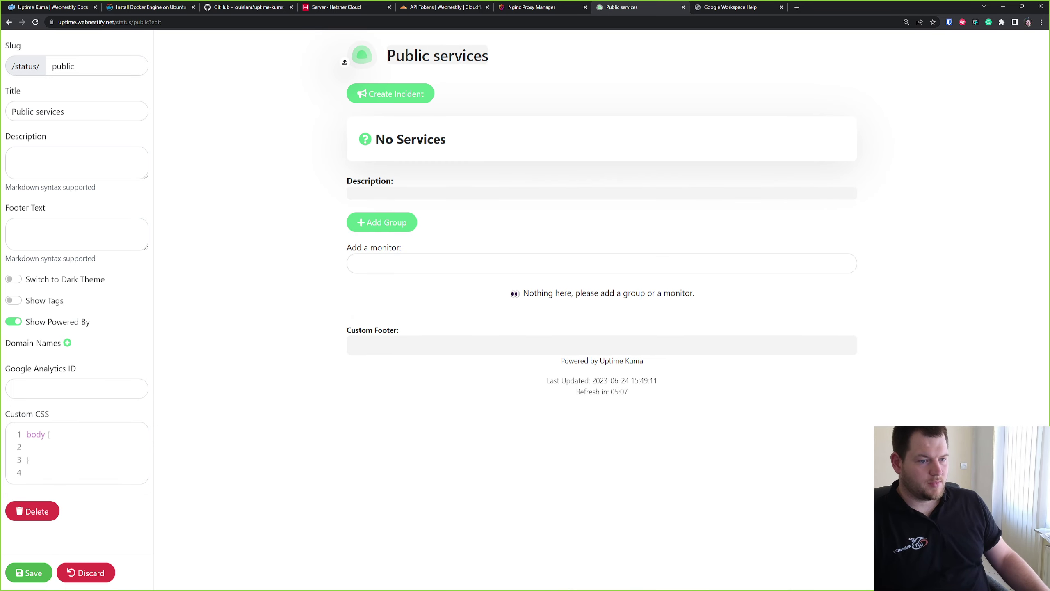
# - Switch the status page to the dark theme and turn off Show Powered By
pyautogui.moveTo(106, 280); pyautogui.dragTo(25, 280)
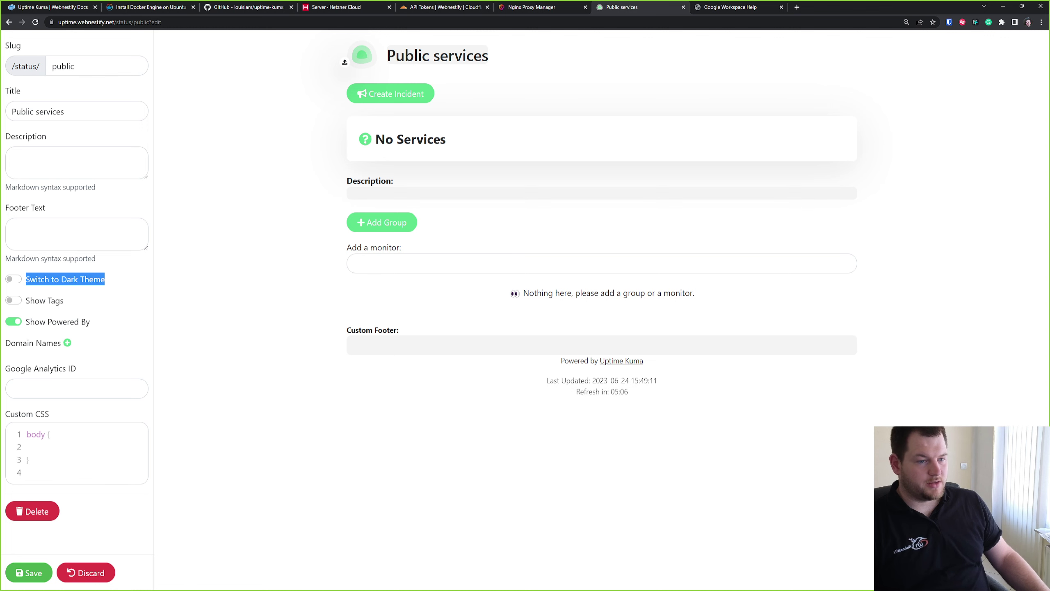
pyautogui.click(14, 280)
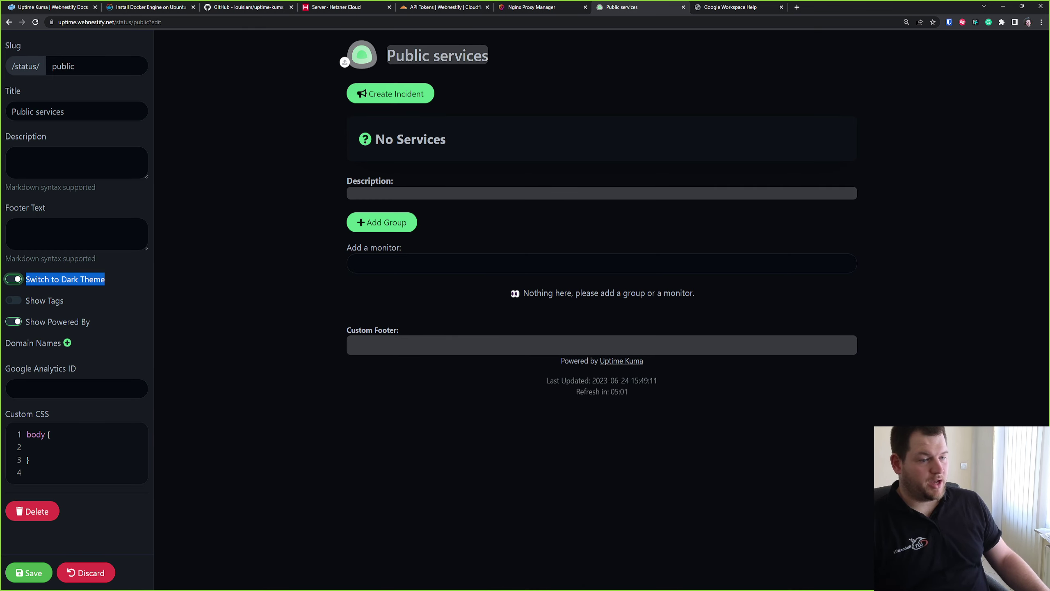
pyautogui.click(14, 321)
# - Set the status page's footer text to "Webnestify monitoring service." and its description to "Monitoring of public services."
pyautogui.click(13, 228)
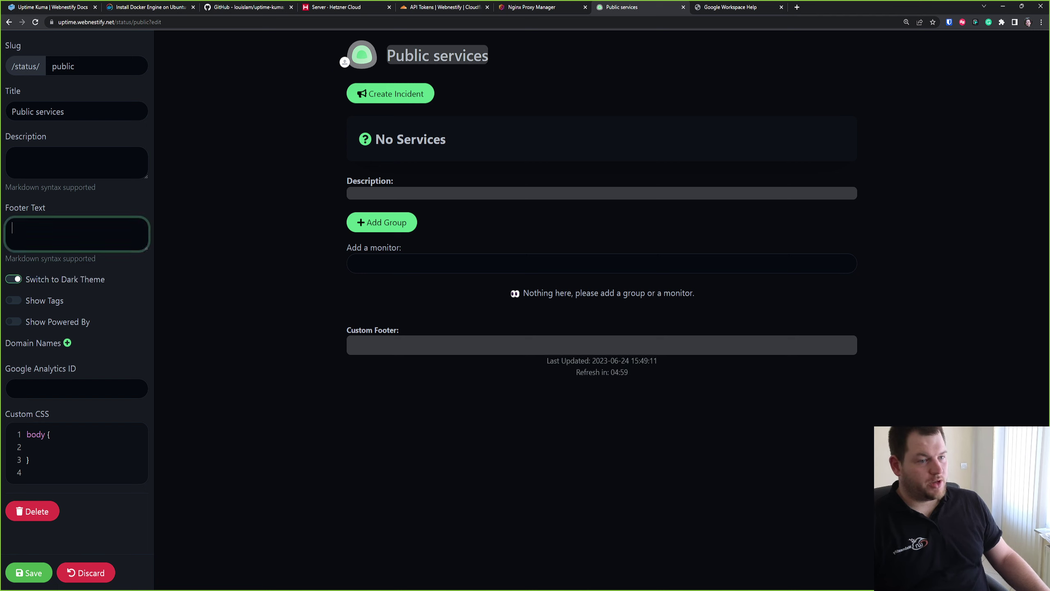
pyautogui.write('Webne')
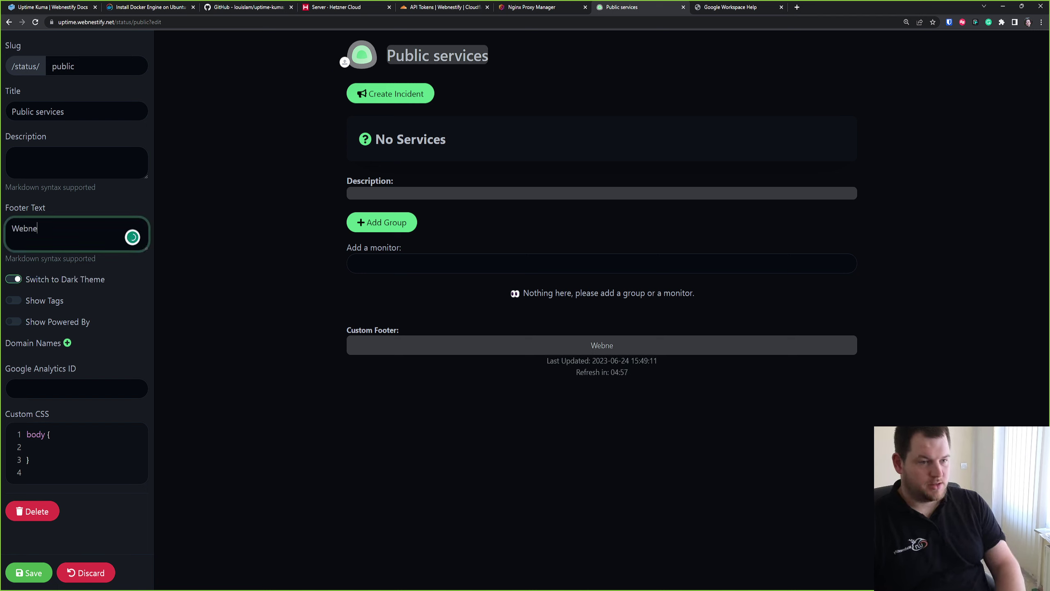
pyautogui.write('stify monitoring service.')
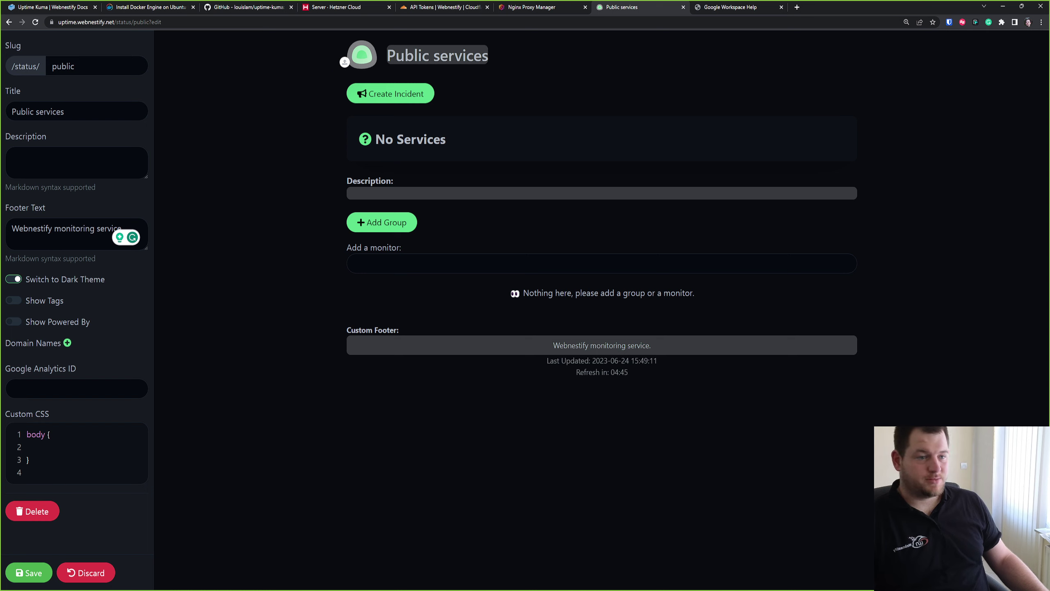
pyautogui.click(12, 157)
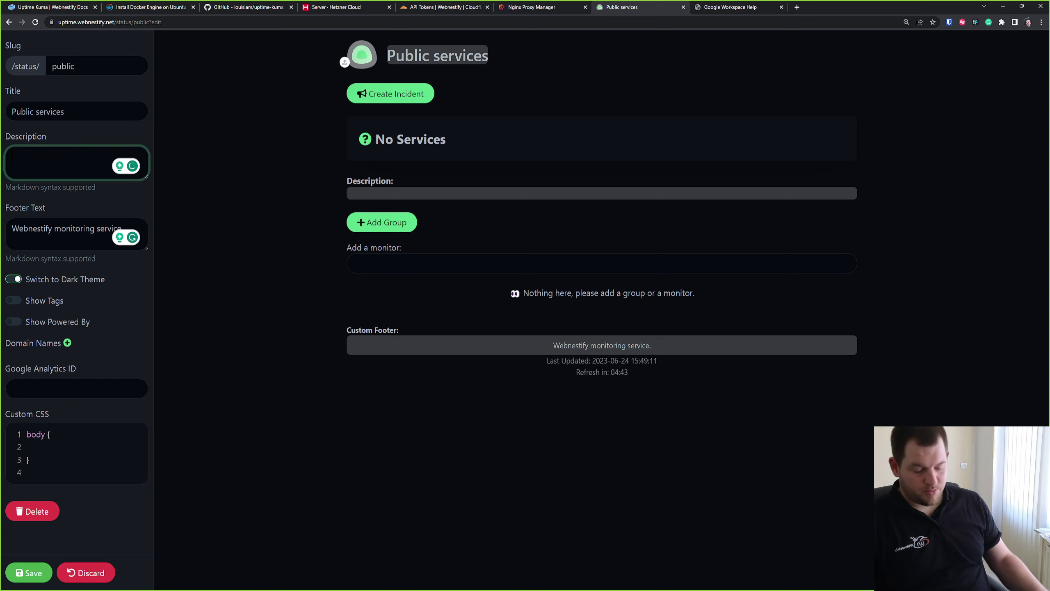
pyautogui.write('Mon')
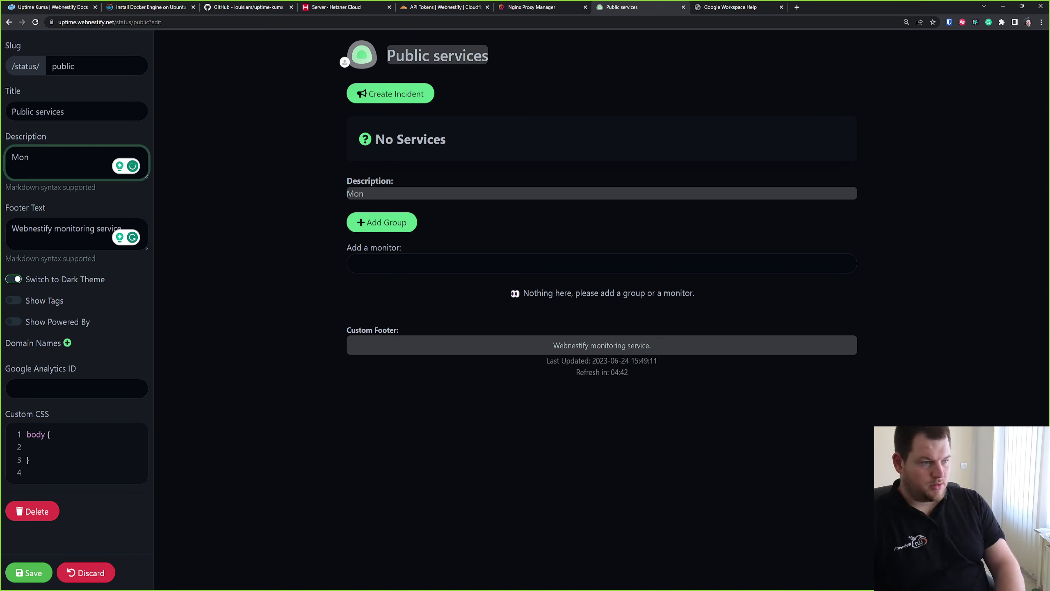
pyautogui.write('itoring')
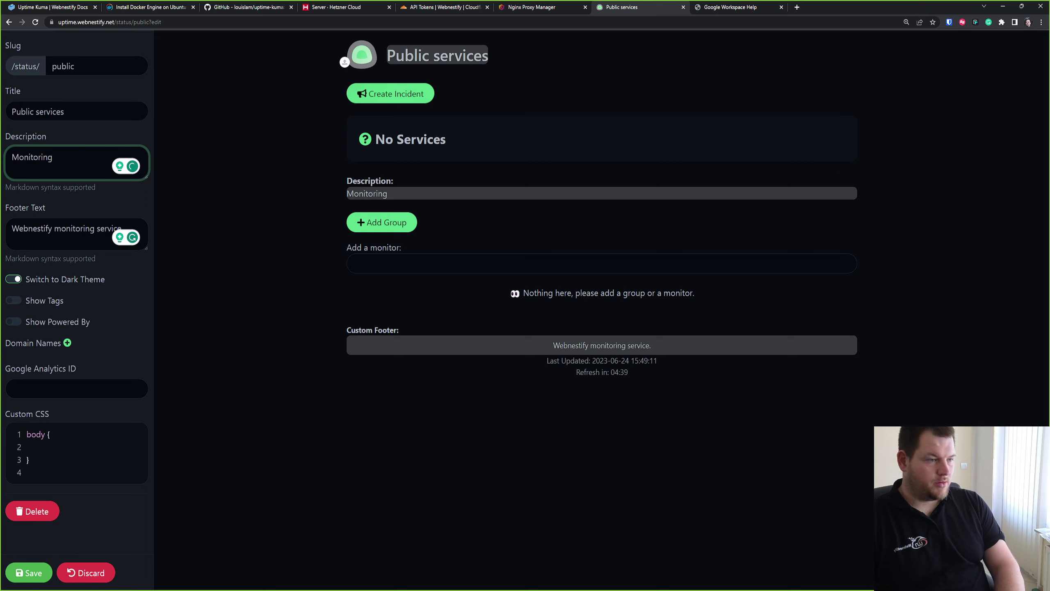
pyautogui.write(' of public ser')
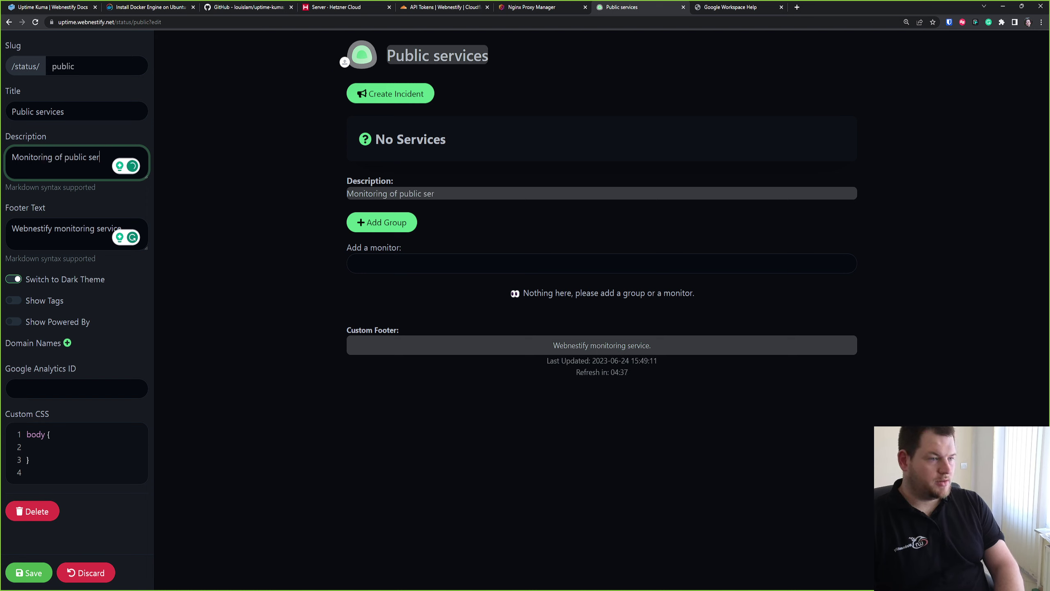
pyautogui.write('vices.')
# - Add the Google monitor to the status page and save the page
pyautogui.click(602, 263)
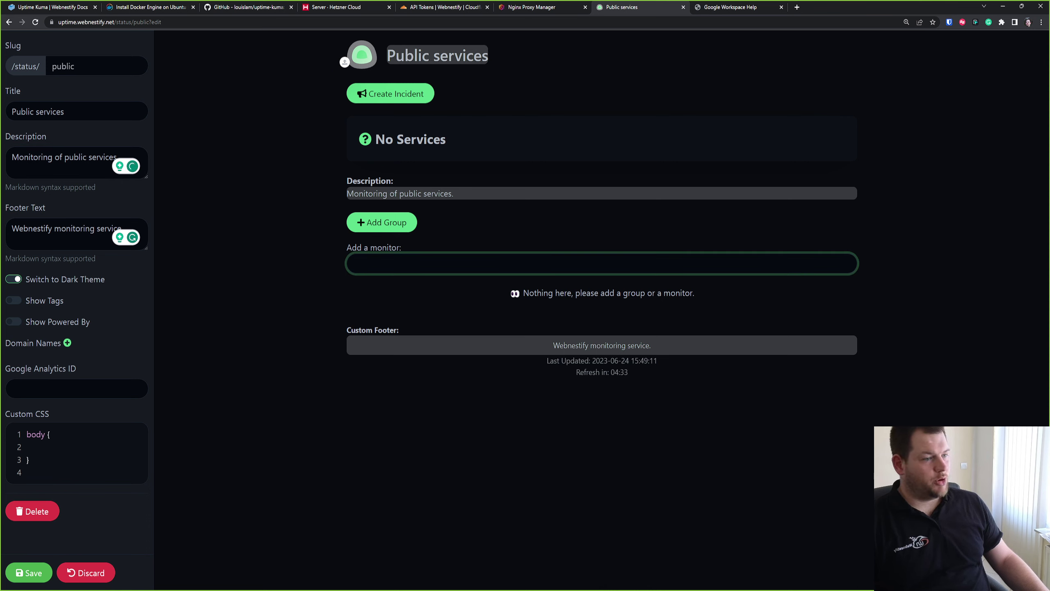
pyautogui.press('Return')
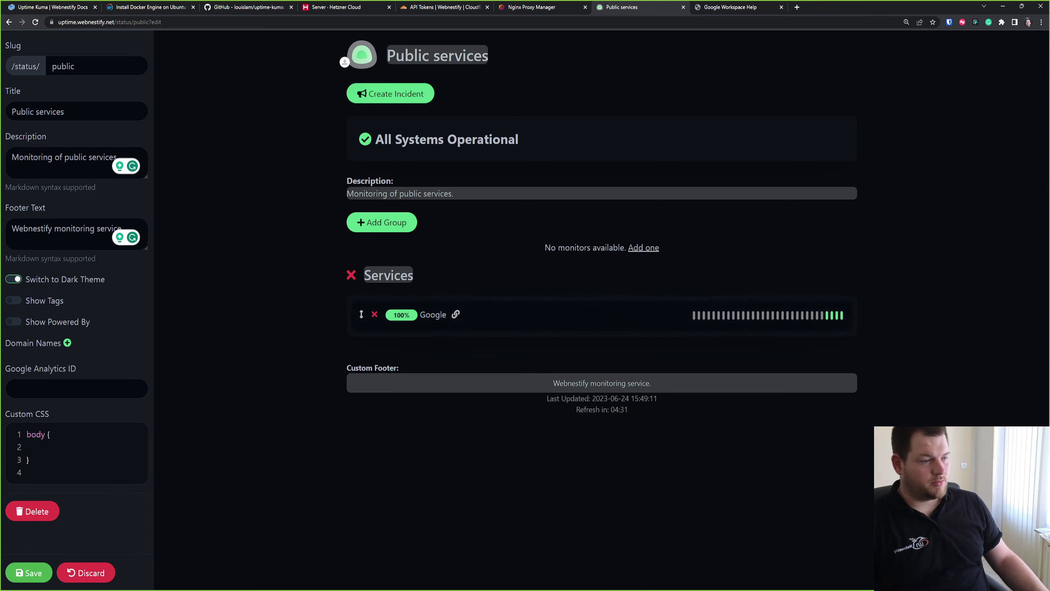
pyautogui.doubleClick(389, 275)
pyautogui.click(412, 276)
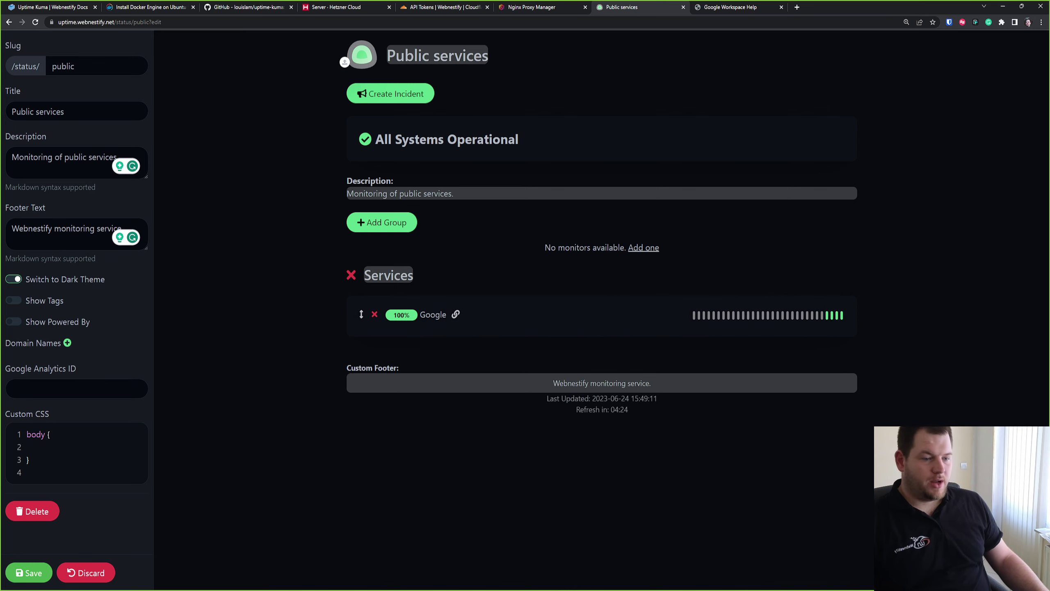
pyautogui.click(29, 573)
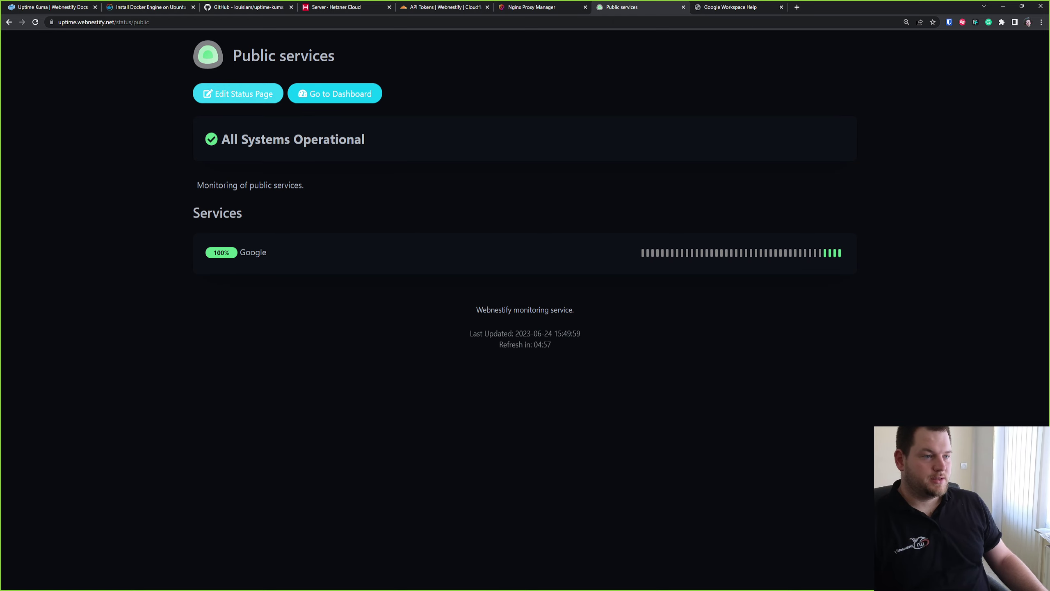
# - Edit the status page and create an incident titled "Maintenance" with the info style
pyautogui.click(238, 93)
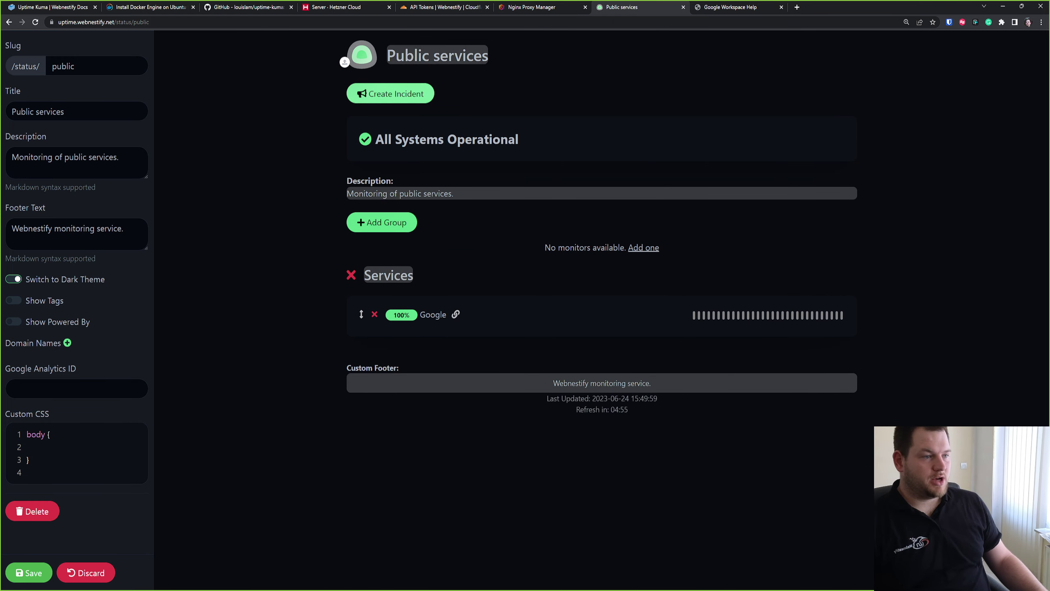
pyautogui.click(390, 94)
pyautogui.click(390, 149)
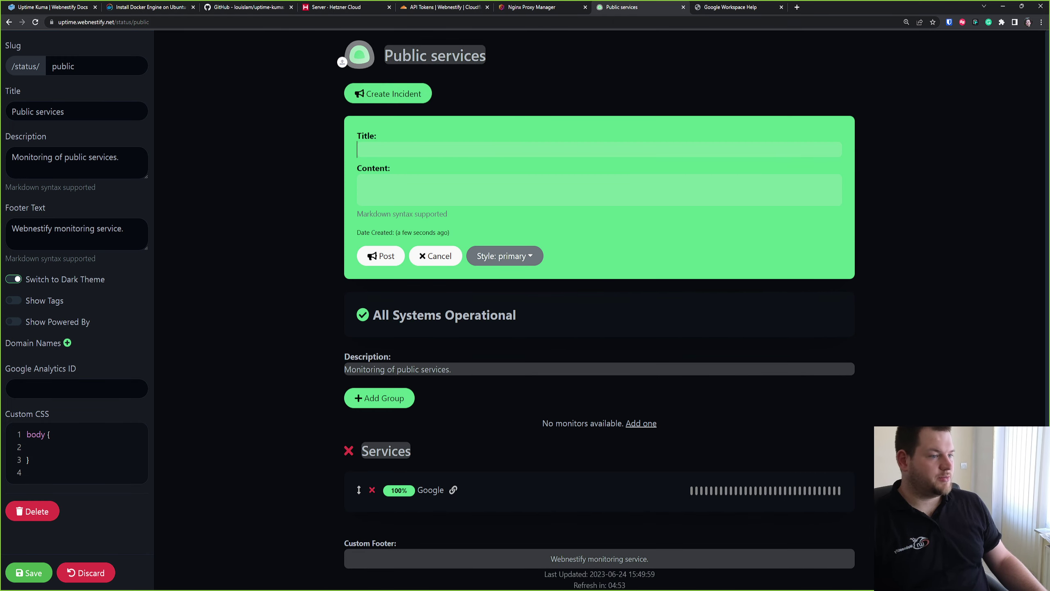
pyautogui.click(505, 256)
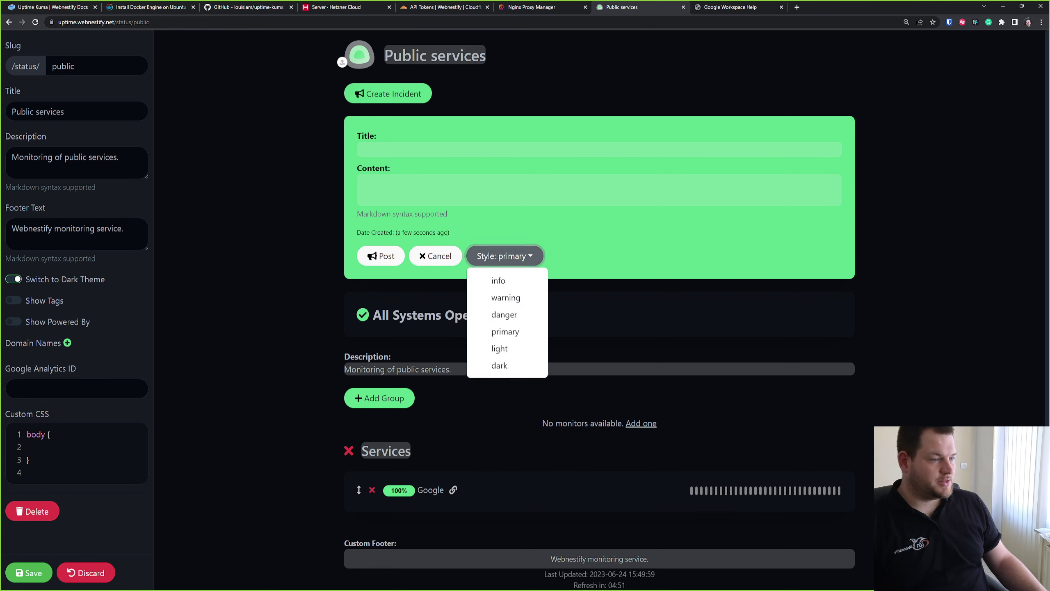
pyautogui.click(498, 280)
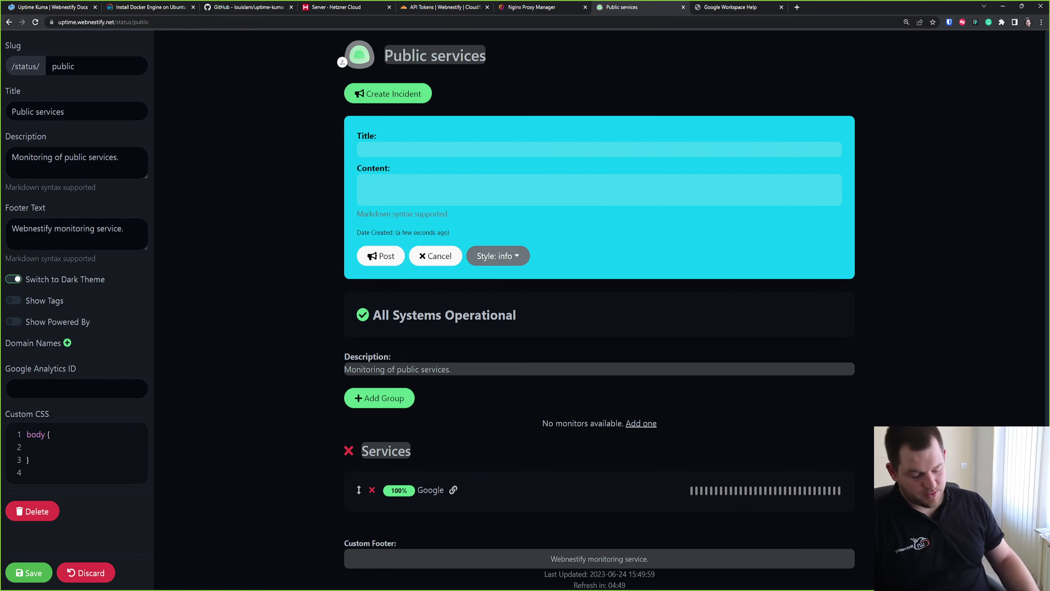
pyautogui.write('Maintenance')
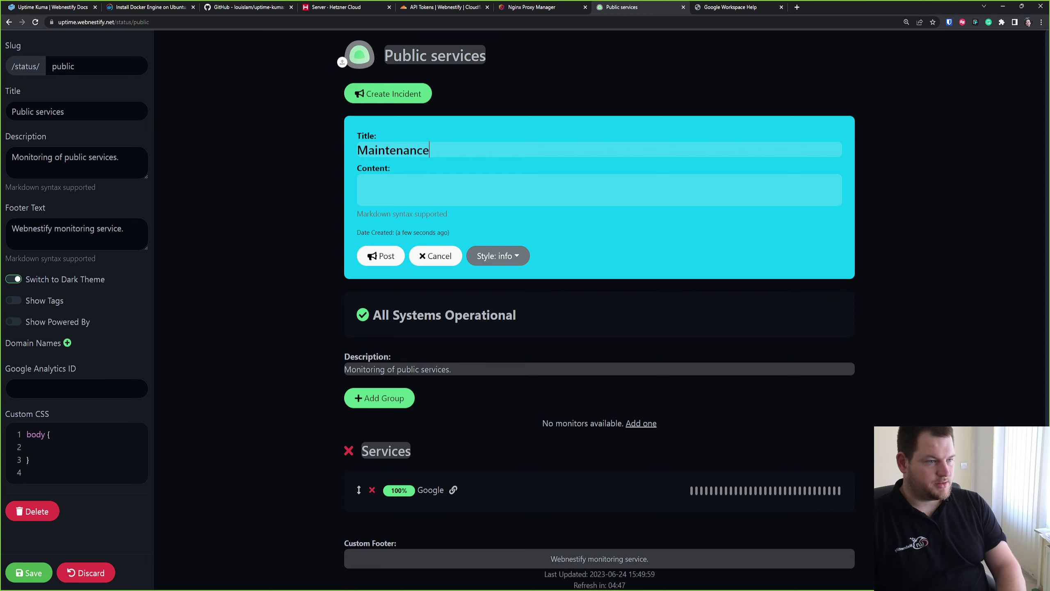
# - Set the incident's content to "Scheduled for tomorrow.", post it and save the status page
pyautogui.click(359, 181)
pyautogui.write('Scheudle')
pyautogui.press('BackSpace')
pyautogui.press('BackSpace')
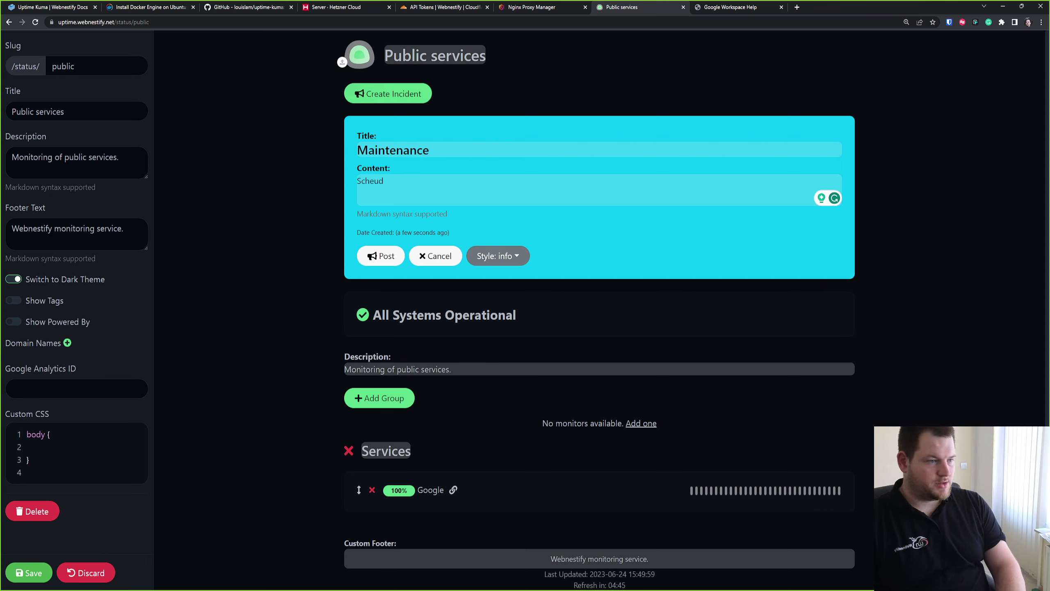
pyautogui.press('BackSpace')
pyautogui.press('BackSpace')
pyautogui.write('l')
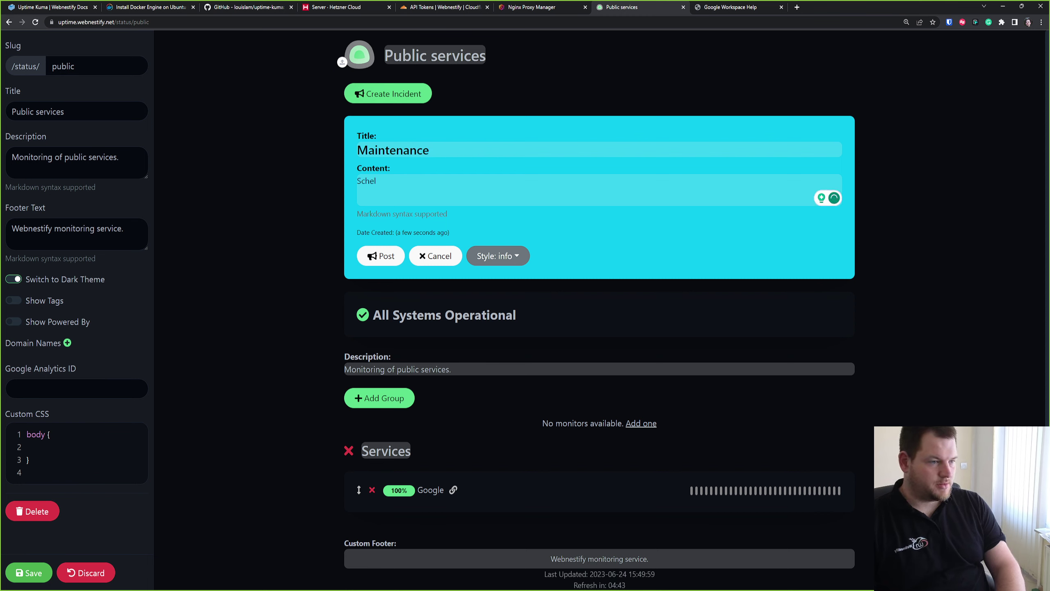
pyautogui.press('BackSpace')
pyautogui.write('dul')
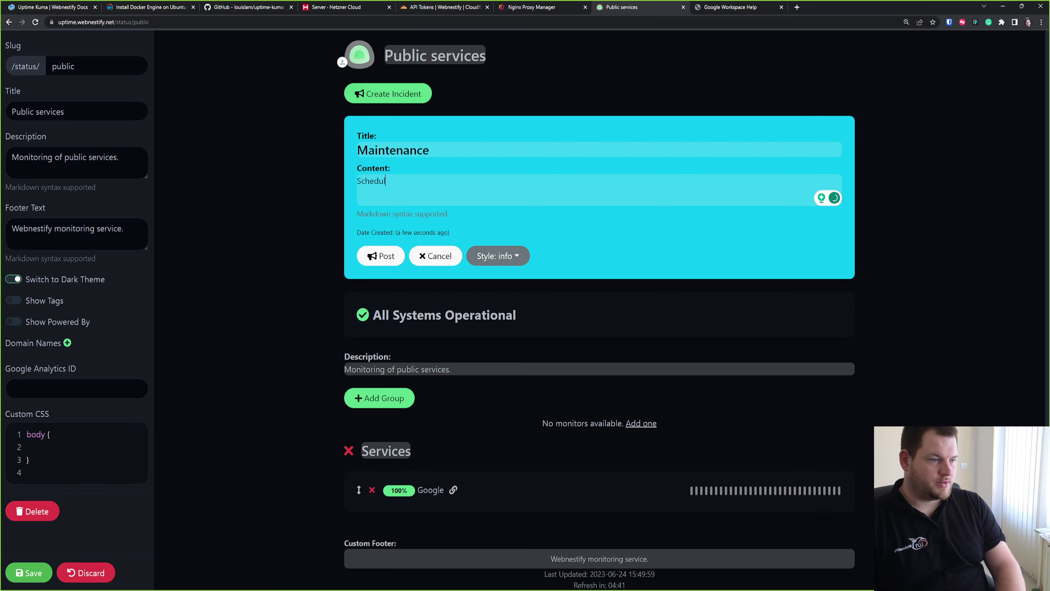
pyautogui.write('ed for t')
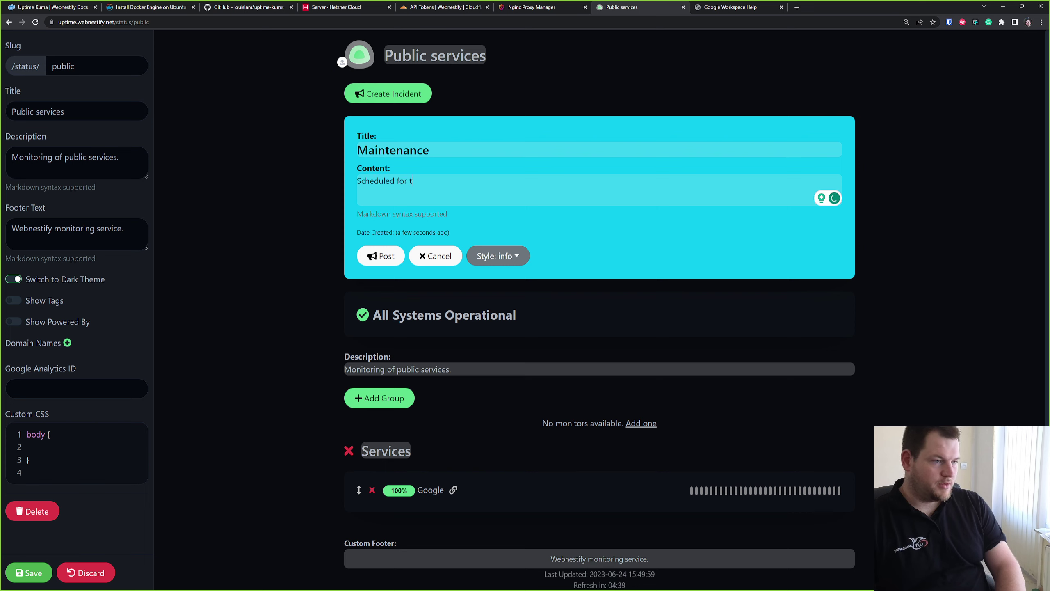
pyautogui.write('omorrow.')
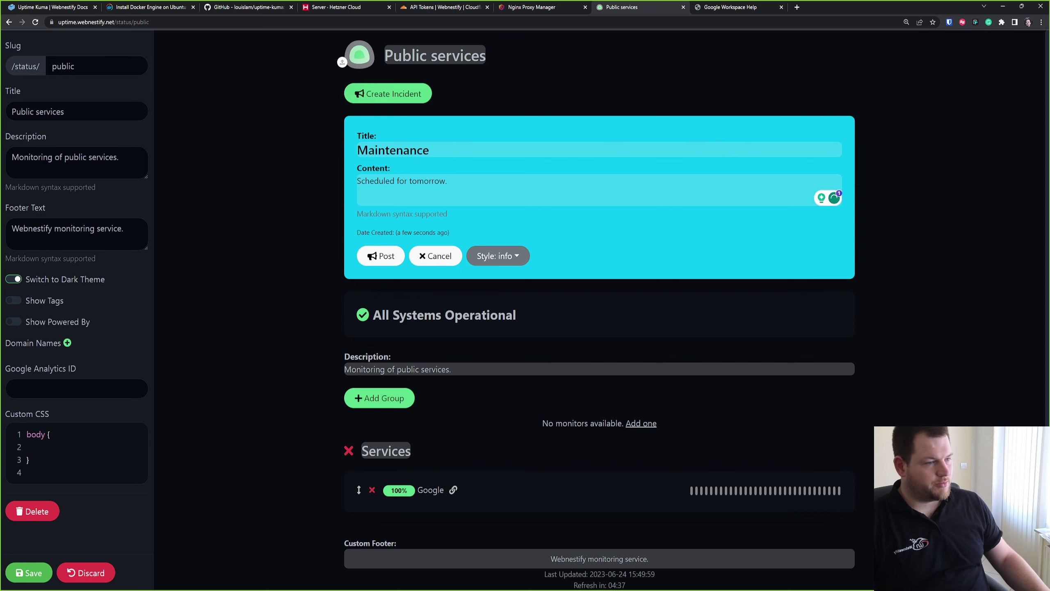
pyautogui.click(380, 256)
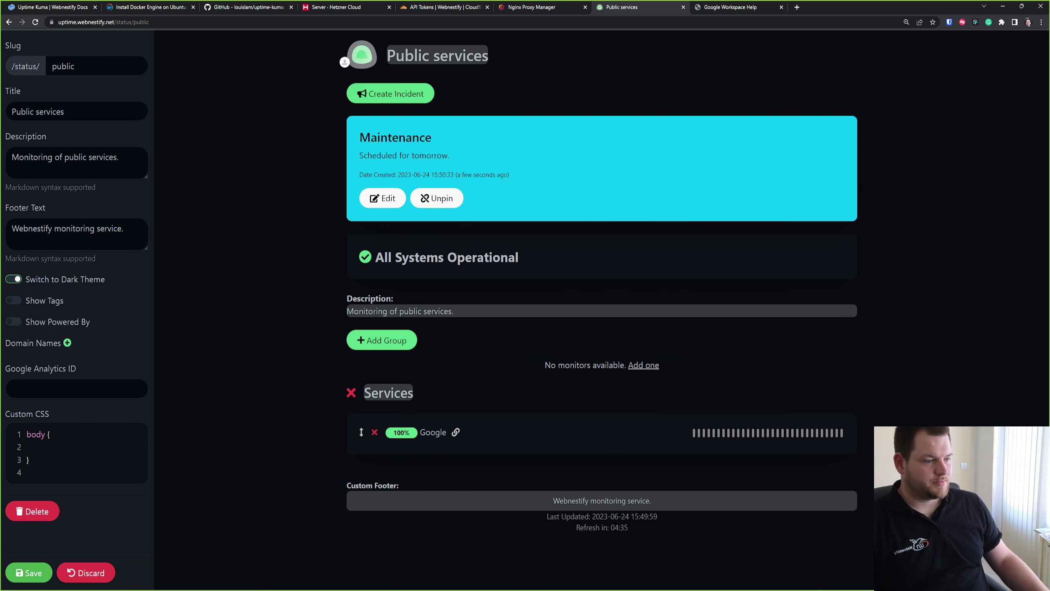
pyautogui.click(29, 573)
# - Copy the public status page's address, view the page in another browser tab and close that tab
pyautogui.click(103, 22)
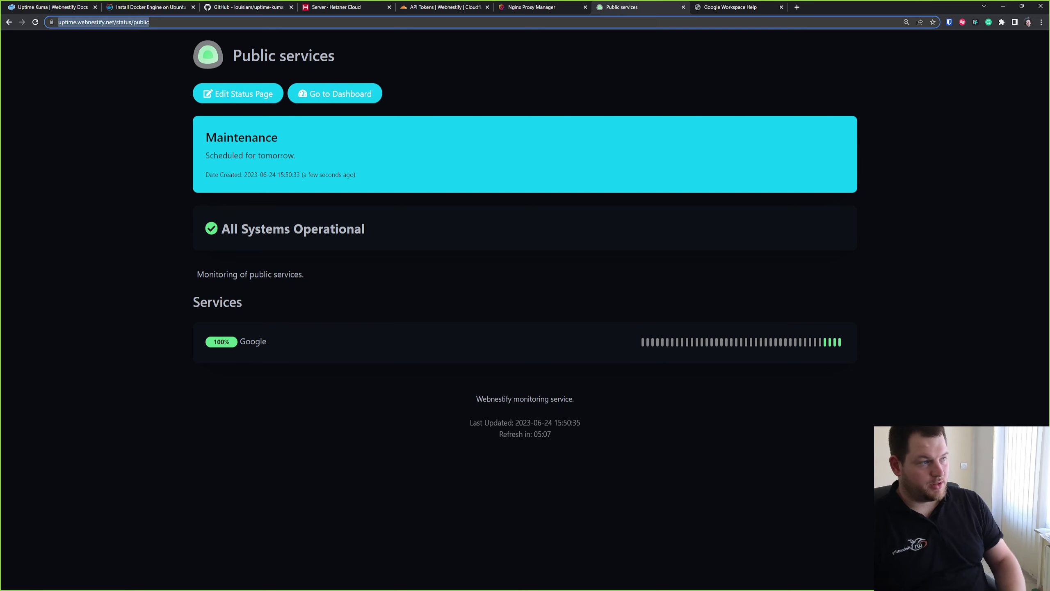
pyautogui.hotkey('ctrl', 'shift', 'n')
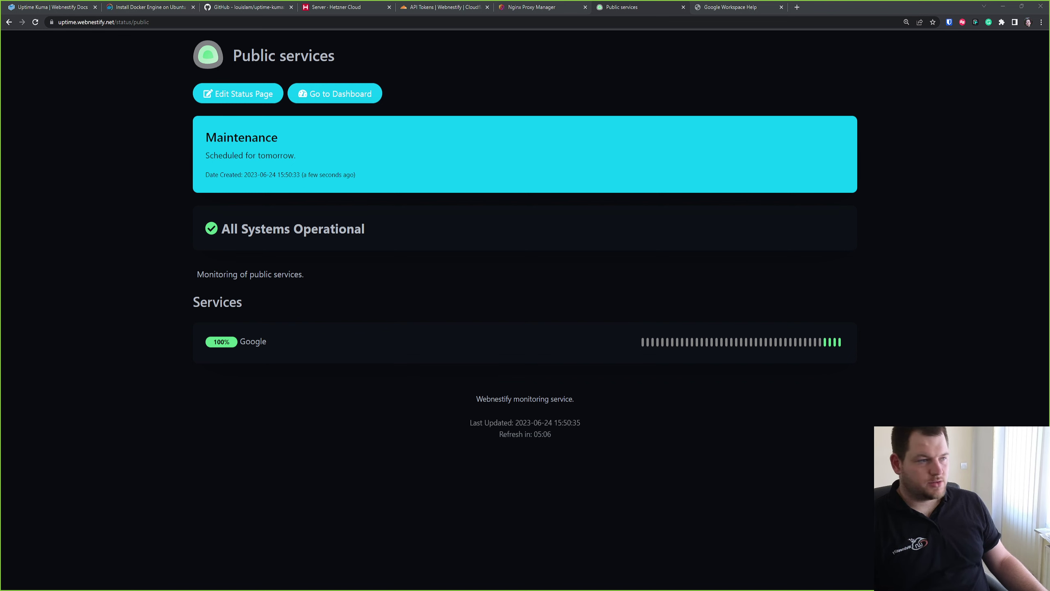
pyautogui.hotkey('ctrl', 'l')
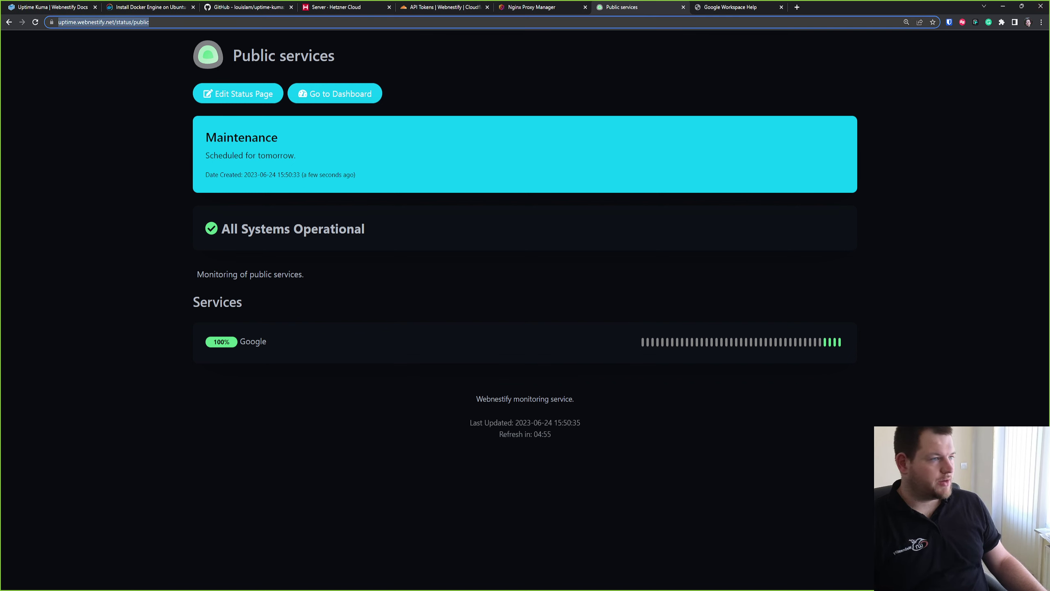
pyautogui.hotkey('ctrl', 'c')
pyautogui.hotkey('ctrl', 'Tab')
pyautogui.hotkey('ctrl', 'l')
pyautogui.hotkey('ctrl', 'v')
pyautogui.press('Return')
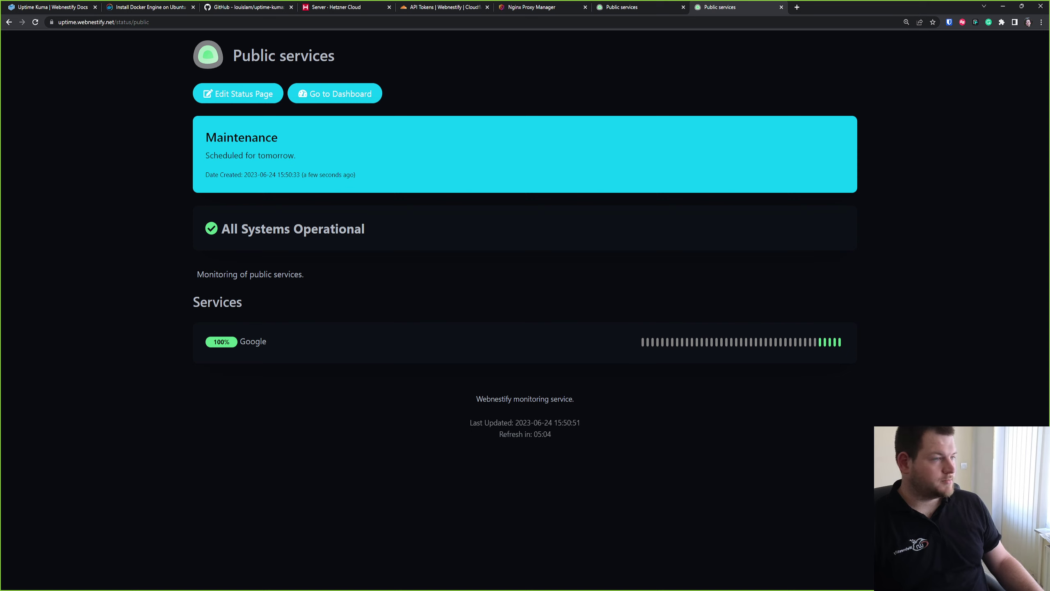
pyautogui.hotkey('ctrl', 'w')
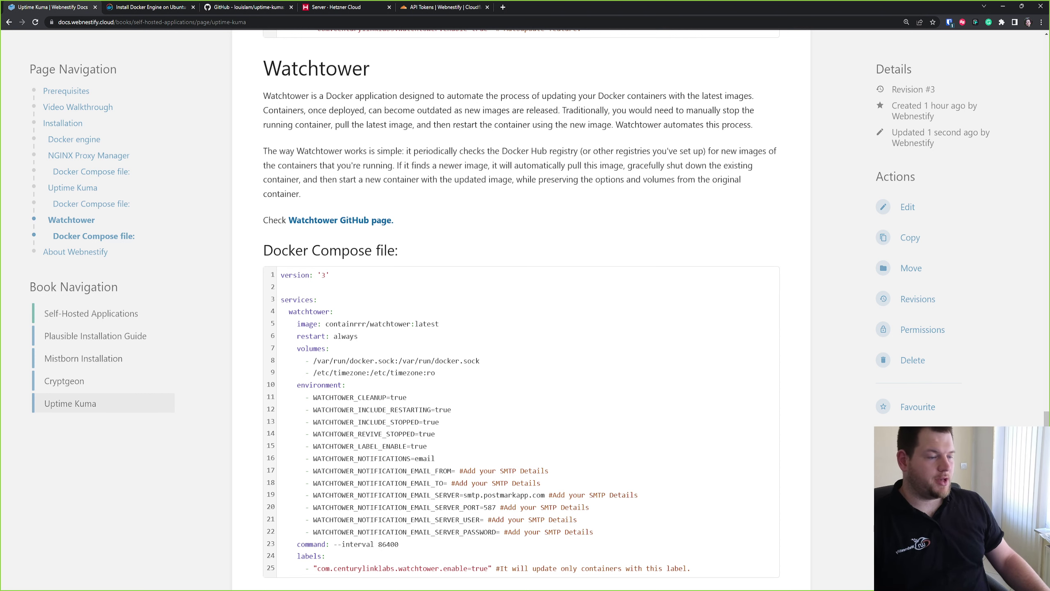
# - Review the Watchtower section of the Uptime Kuma docs page and copy its Docker Compose file
pyautogui.scroll(-1, 341, 219)
pyautogui.scroll(-1, 521, 310)
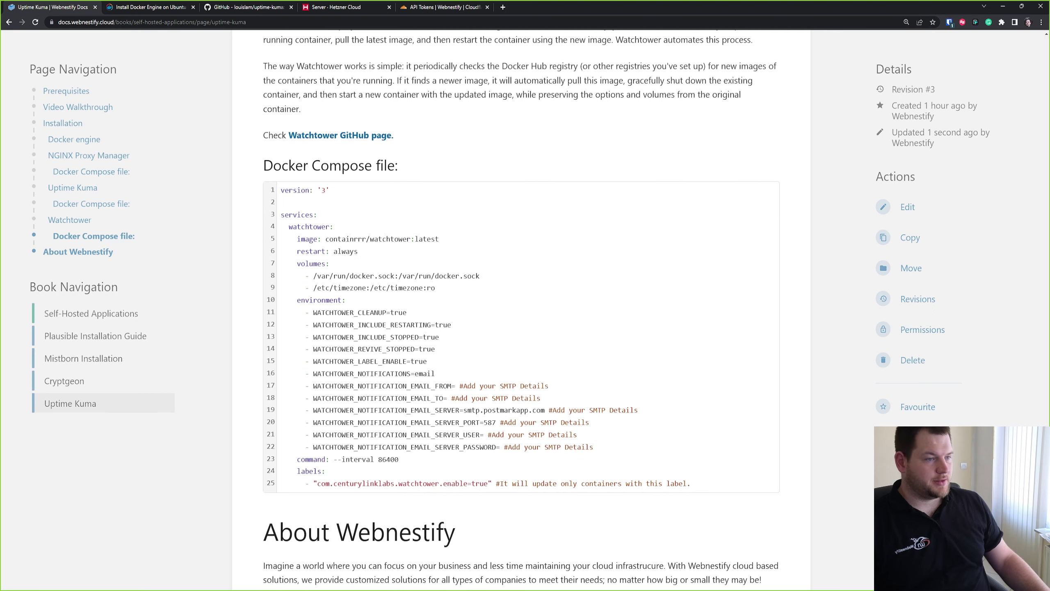
pyautogui.scroll(-2, 521, 310)
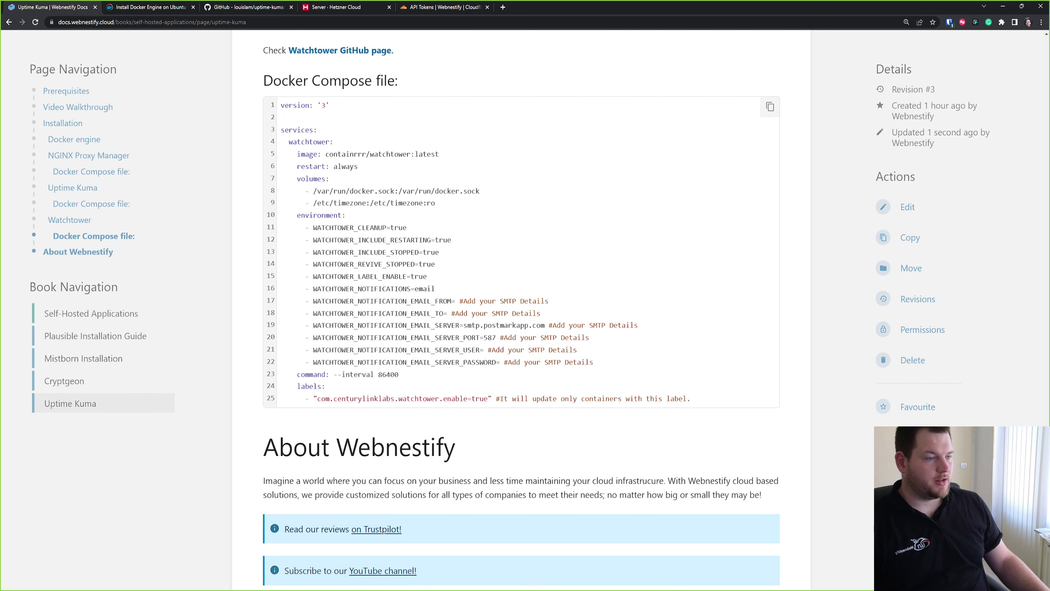
pyautogui.scroll(1, 521, 310)
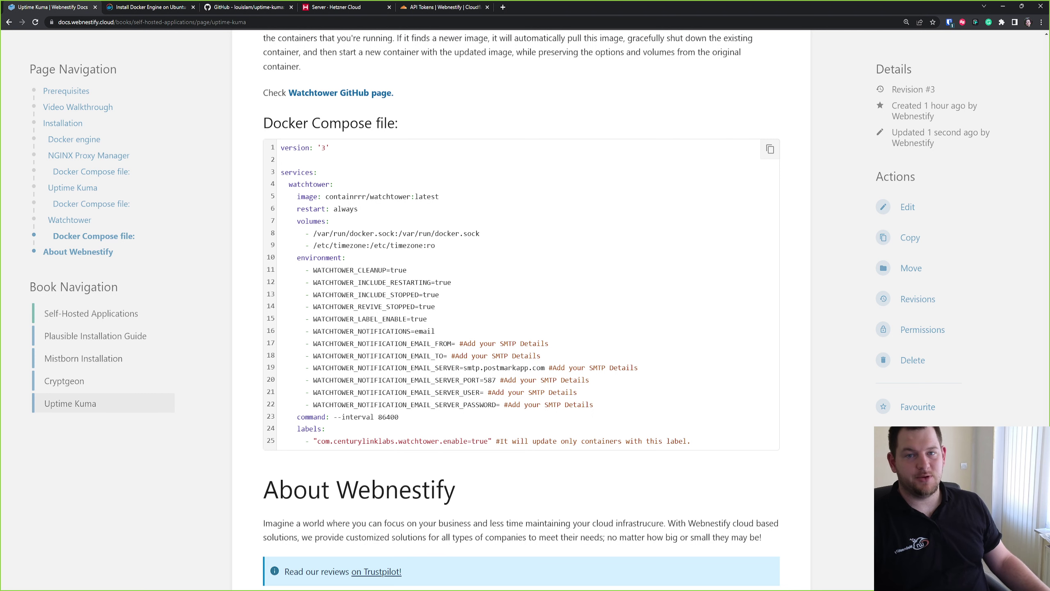
pyautogui.scroll(-1, 522, 306)
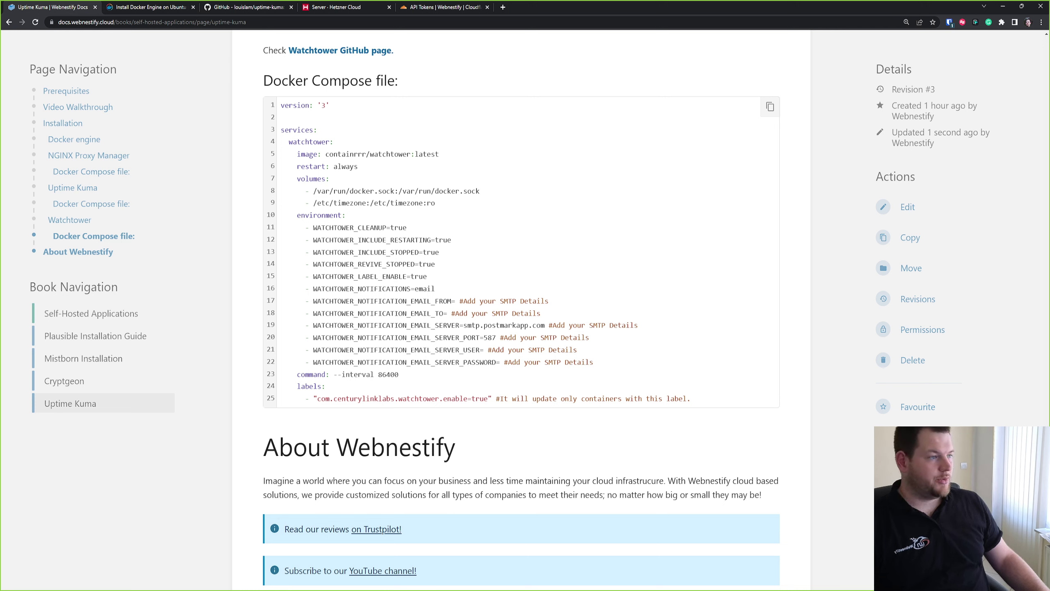
pyautogui.click(770, 107)
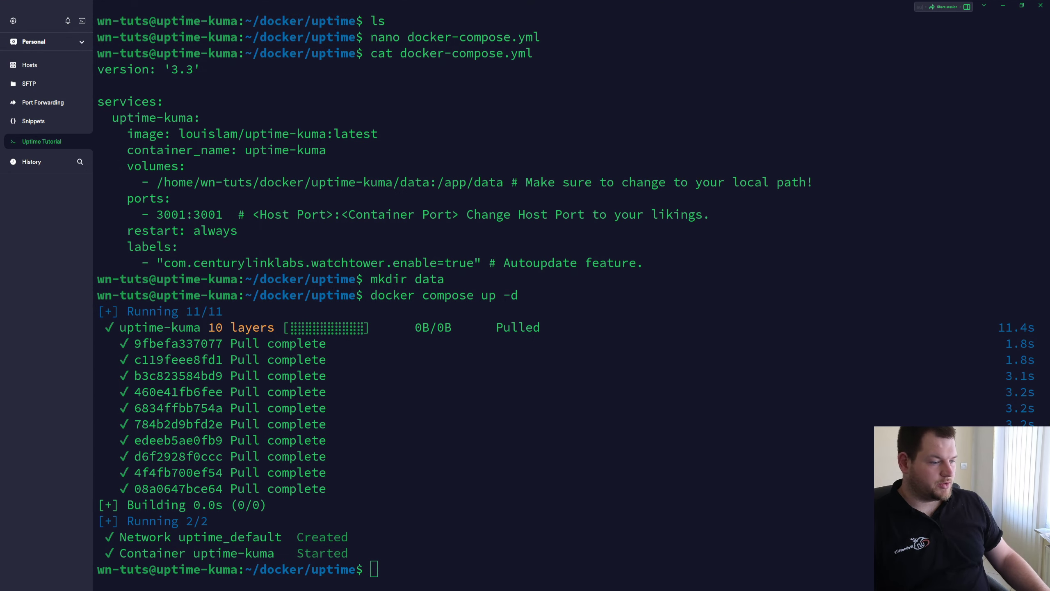
# - Switch to the server terminal and change from the uptime directory to the neighbouring watchtower directory
pyautogui.click(623, 467)
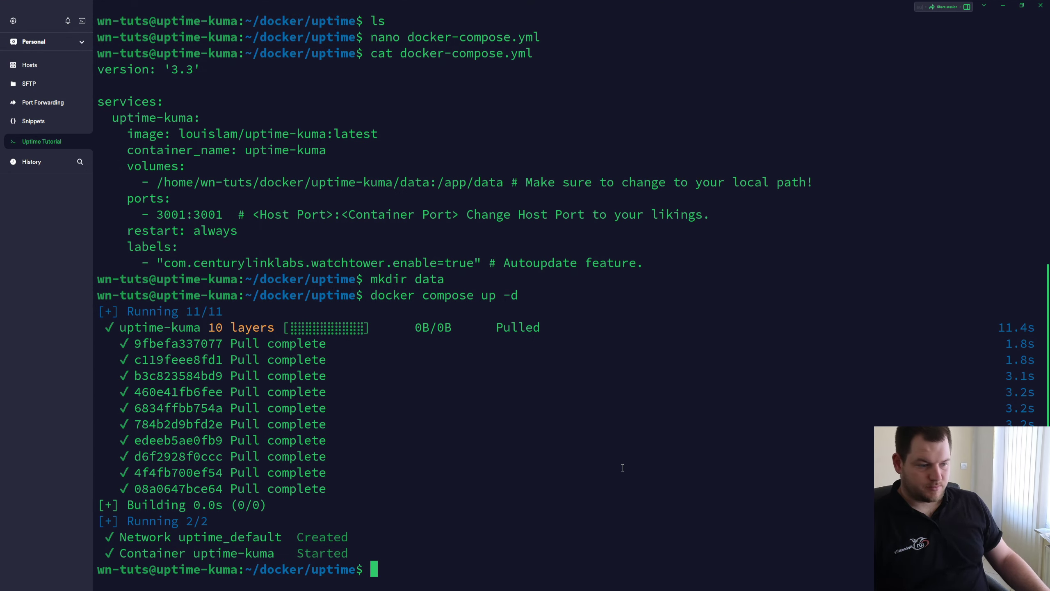
pyautogui.write('cd ..')
pyautogui.press('Return')
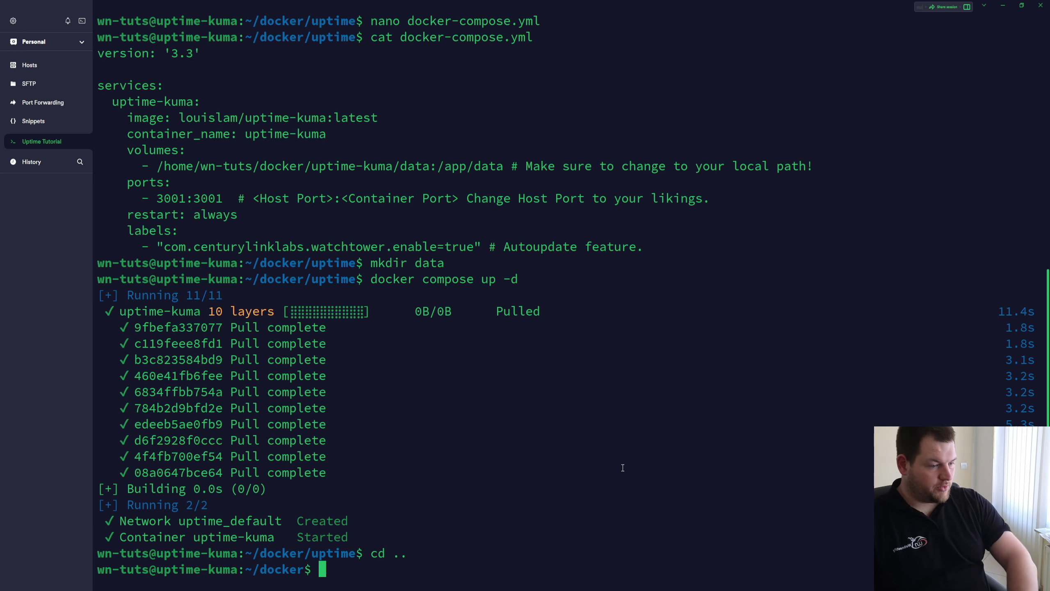
pyautogui.write('cd w')
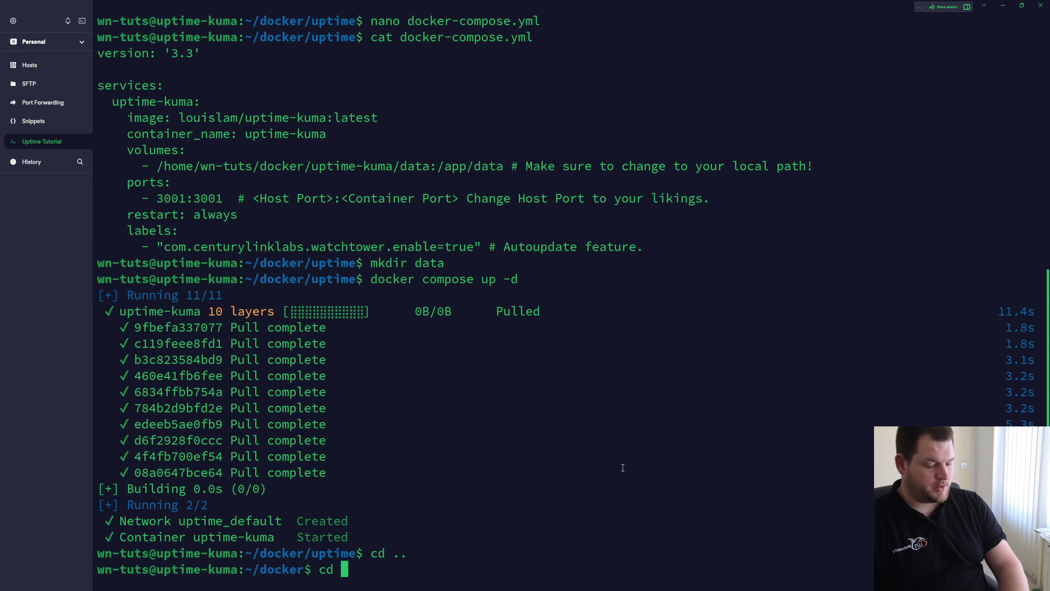
pyautogui.press('Tab')
pyautogui.press('Return')
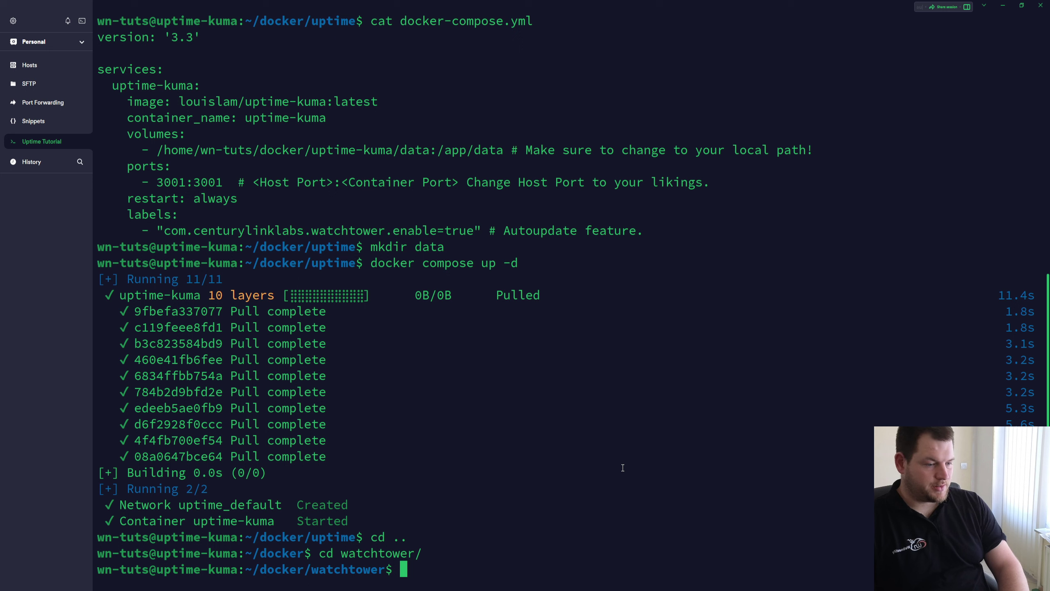
# - Create docker-compose.yml in nano, paste the copied Watchtower configuration and go to its email notification settings
pyautogui.write('nano')
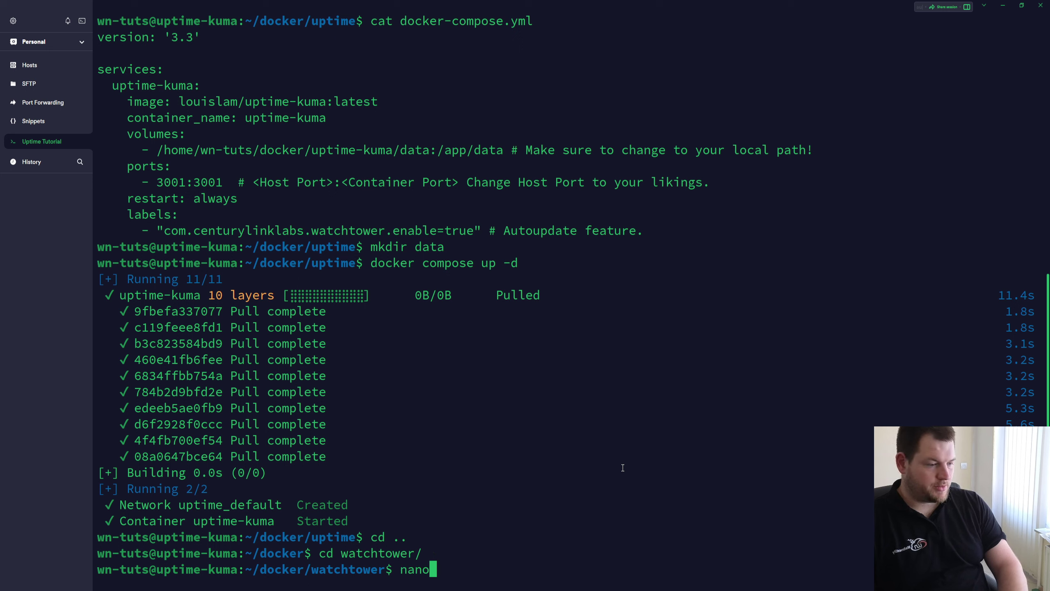
pyautogui.write(' docker-comp')
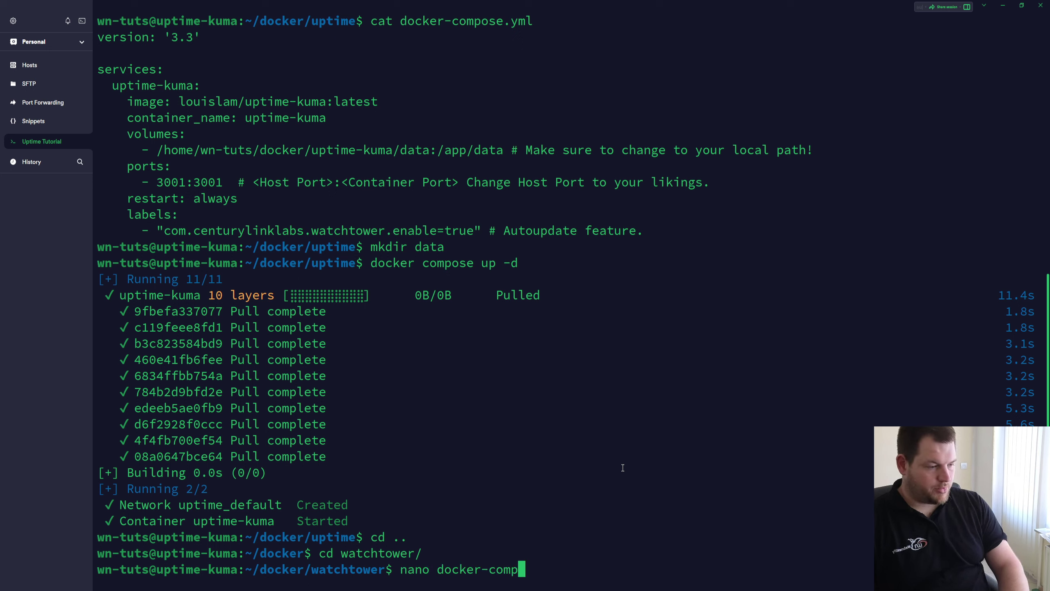
pyautogui.write('ose.yml')
pyautogui.press('Return')
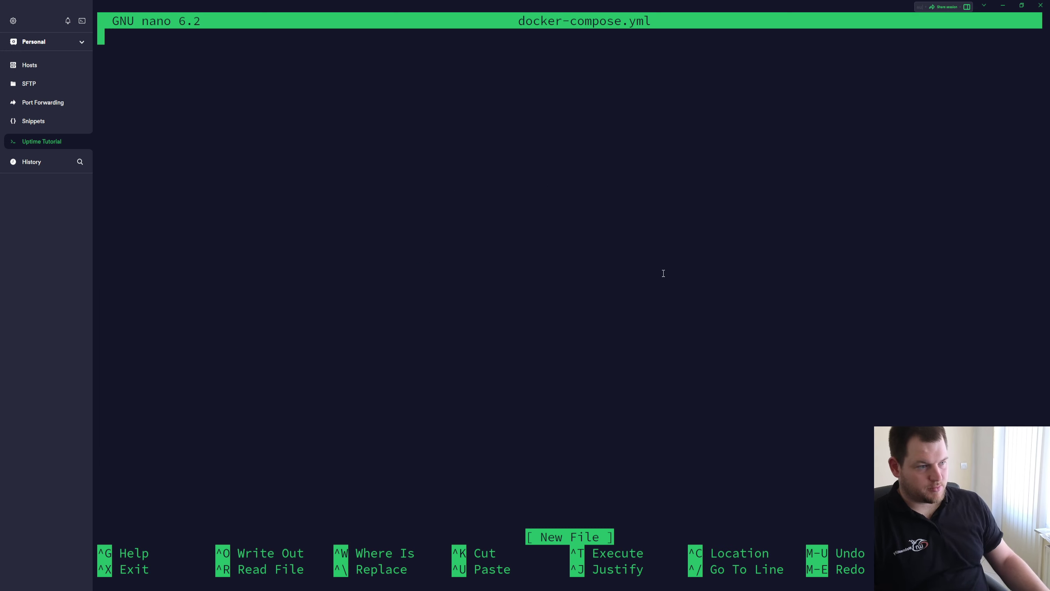
pyautogui.hotkey('ctrl', 'shift', 'v')
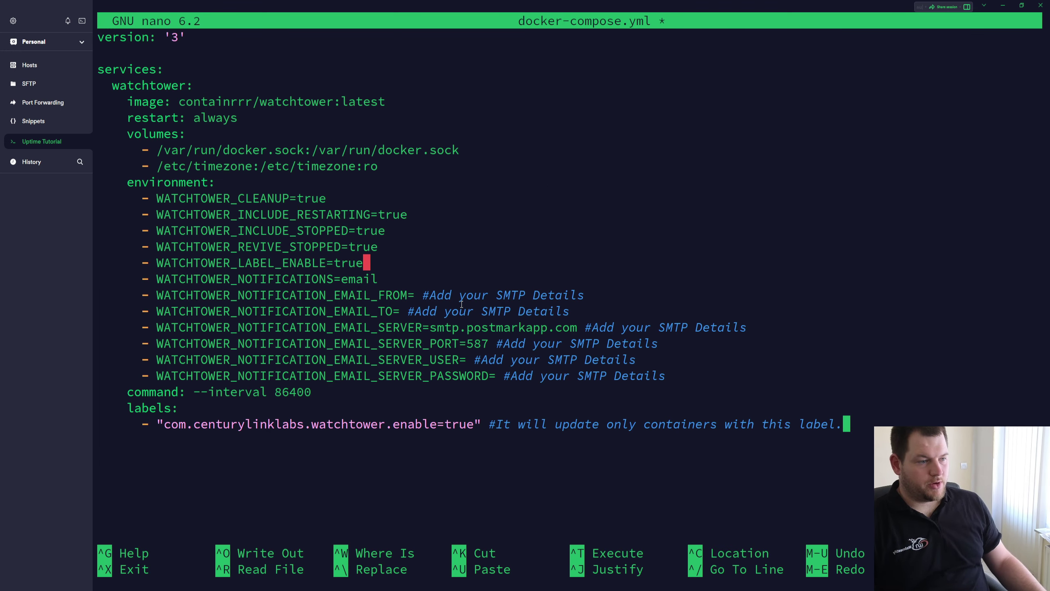
pyautogui.press('Down')
pyautogui.press('Up')
pyautogui.press('Up')
pyautogui.press('Up')
pyautogui.press('Up')
pyautogui.press('Up')
pyautogui.press('Up')
pyautogui.press('Up')
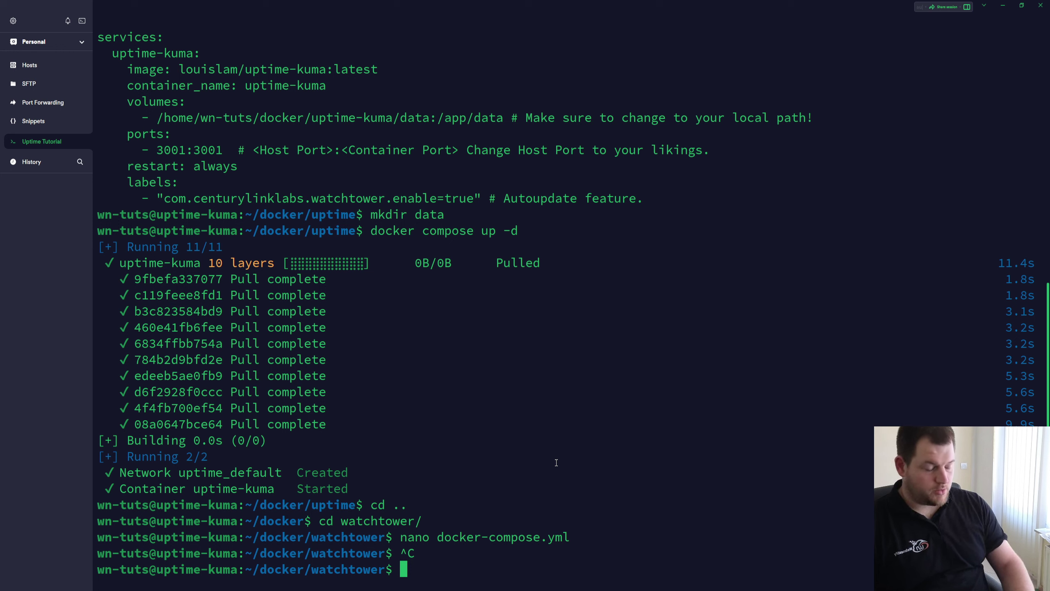
# - Start the Watchtower container with docker compose in detached mode and list the running containers with docker ps
pyautogui.write('doc')
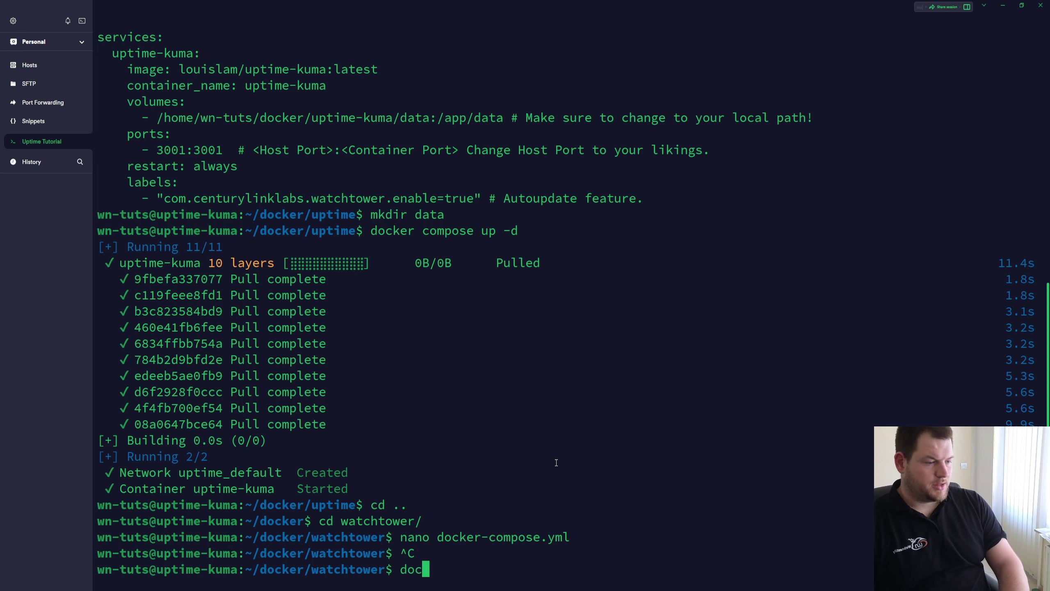
pyautogui.write('ker compose up -d')
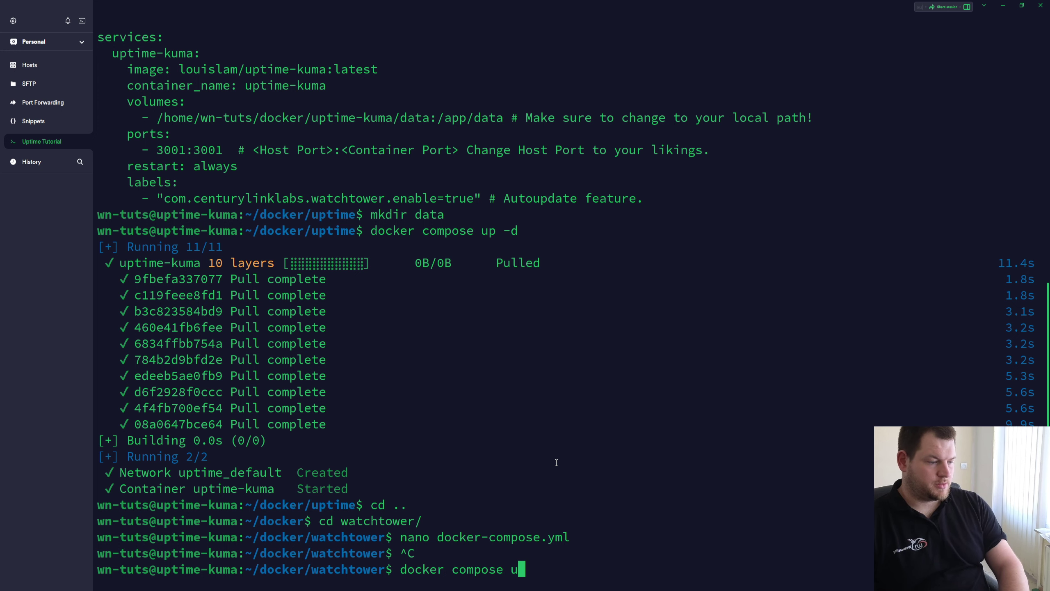
pyautogui.press('Return')
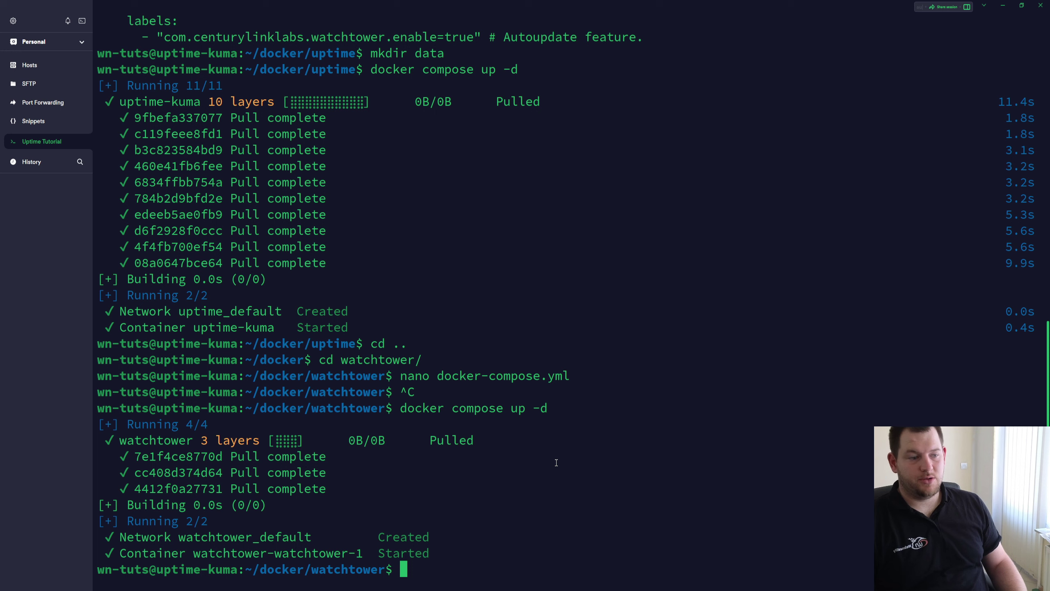
pyautogui.write('docker ps')
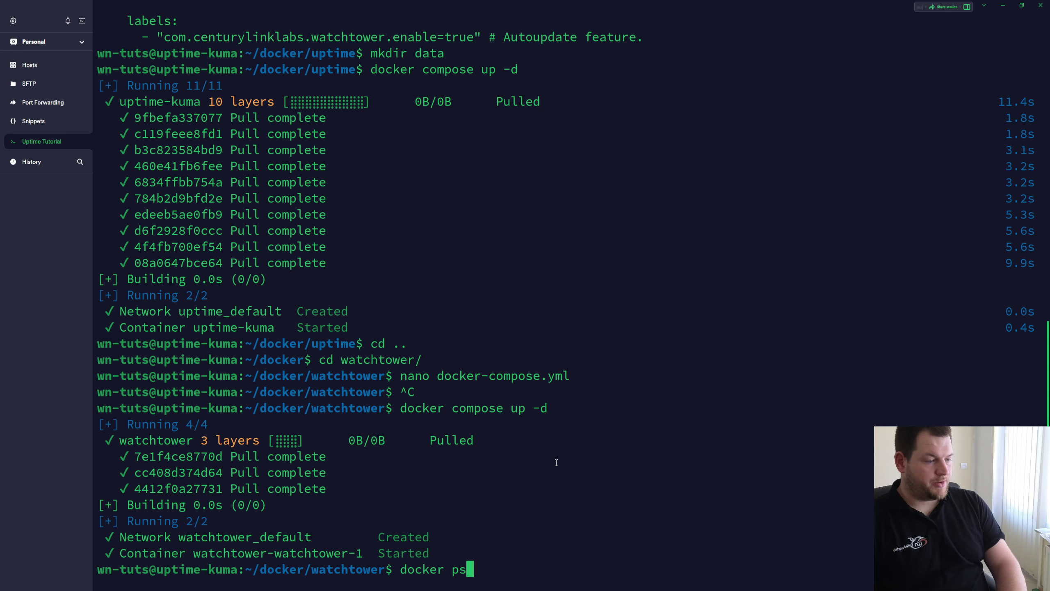
pyautogui.press('Return')
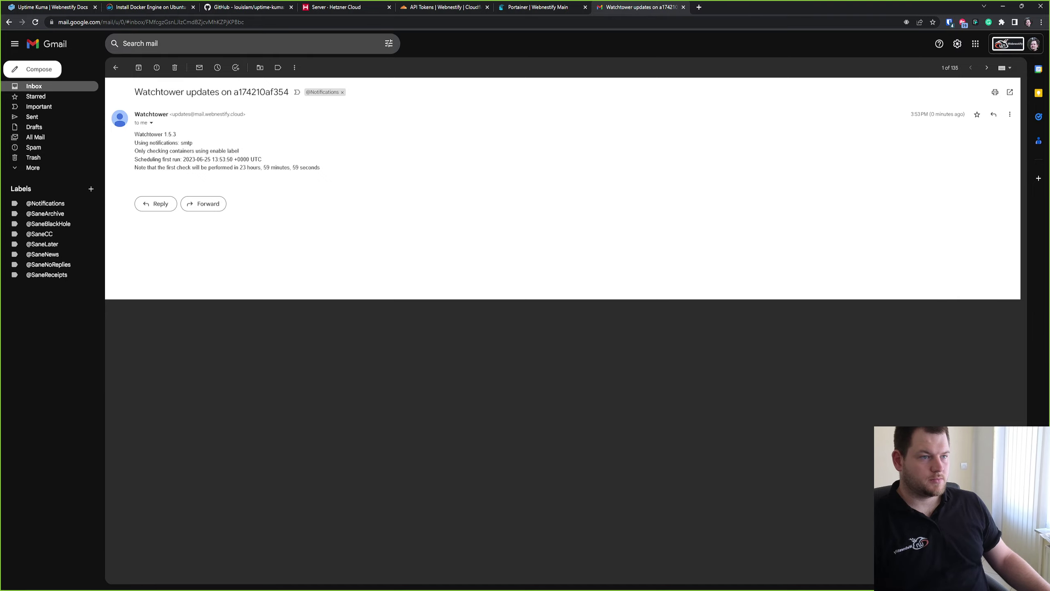
# - Return to the beginning of the Uptime Kuma docs page in the browser
pyautogui.hotkey('ctrl', '1')
pyautogui.scroll(15, 521, 306)
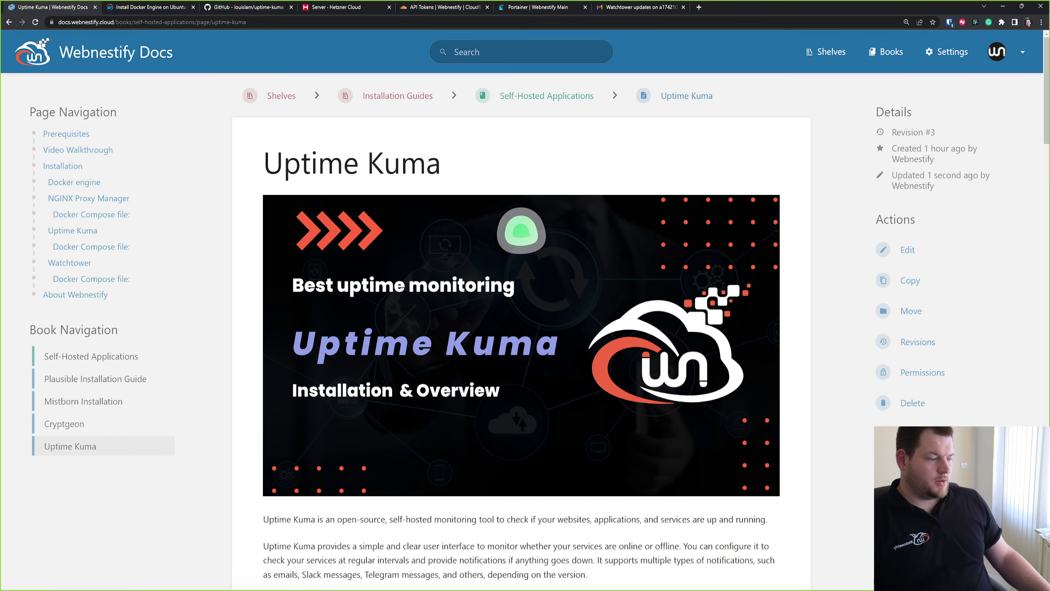